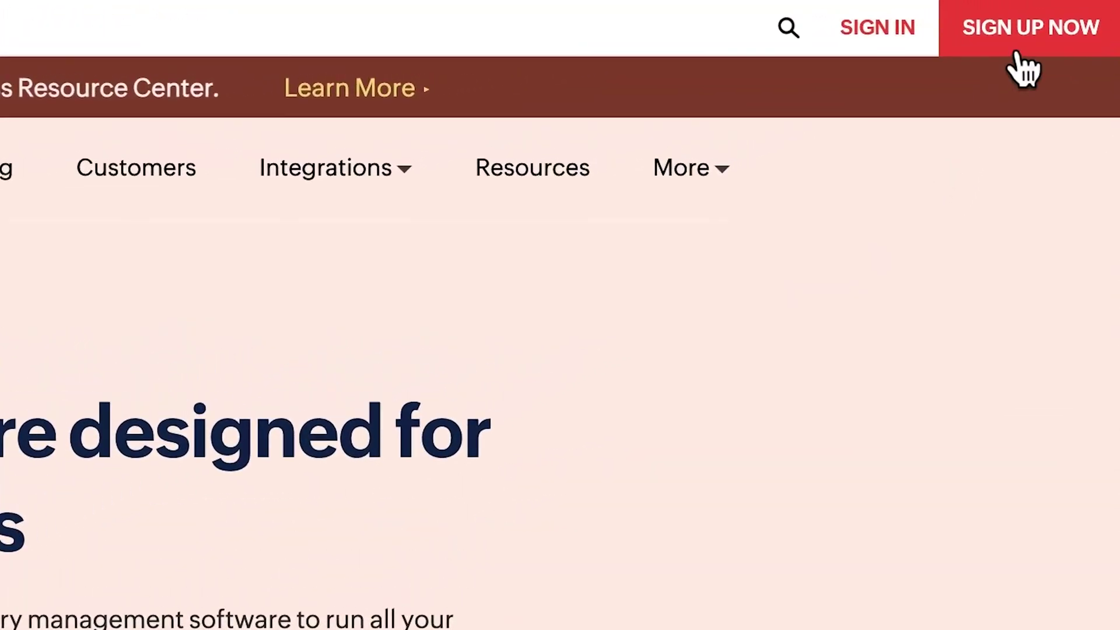
Step: Start the free-trial sign-up with country Japan and company name Zylker
left_click(1020, 54)
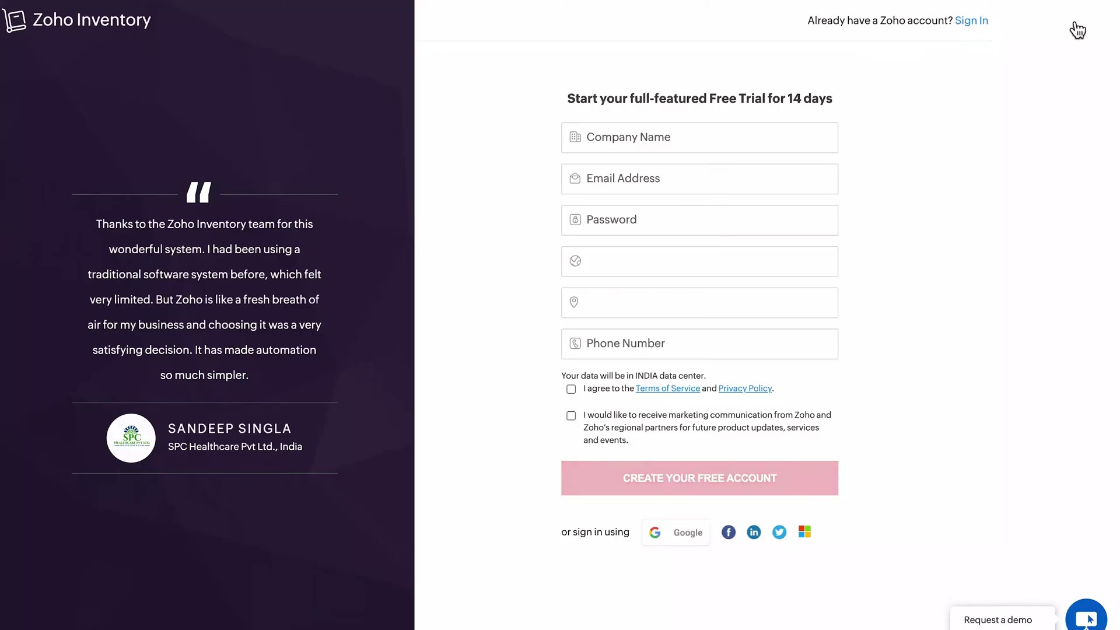
left_click(714, 261)
left_click(625, 402)
left_click(646, 145)
type("Zylker")
Step: Enter the account e-mail and password, and accept the Terms of Service
left_click(643, 178)
key("ctrl+v")
left_click(593, 218)
type("************")
left_click(609, 299)
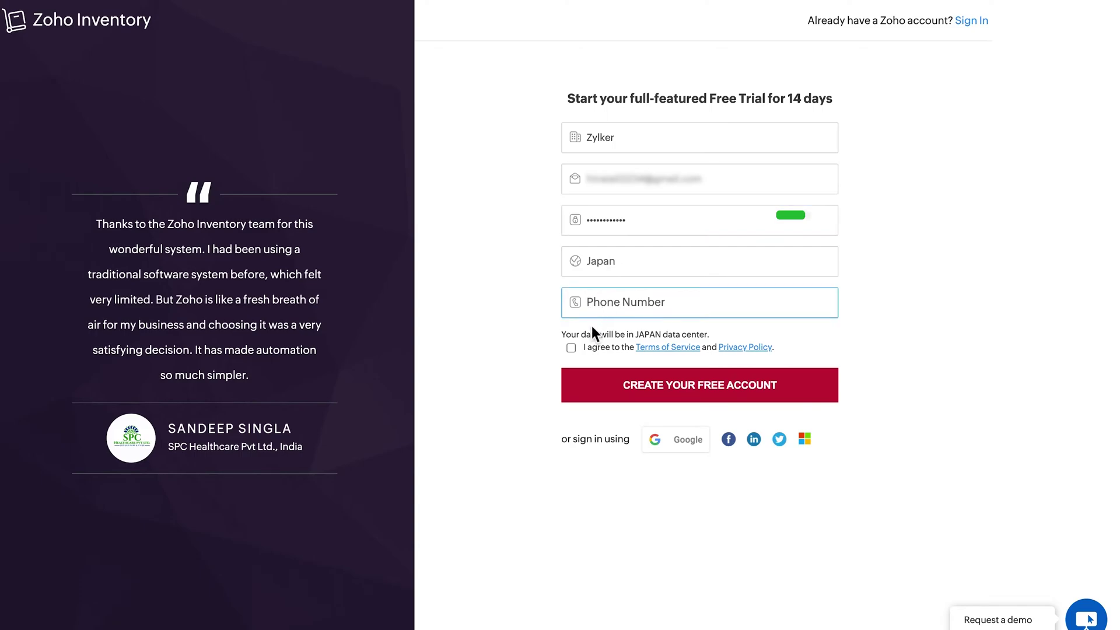
left_click(573, 350)
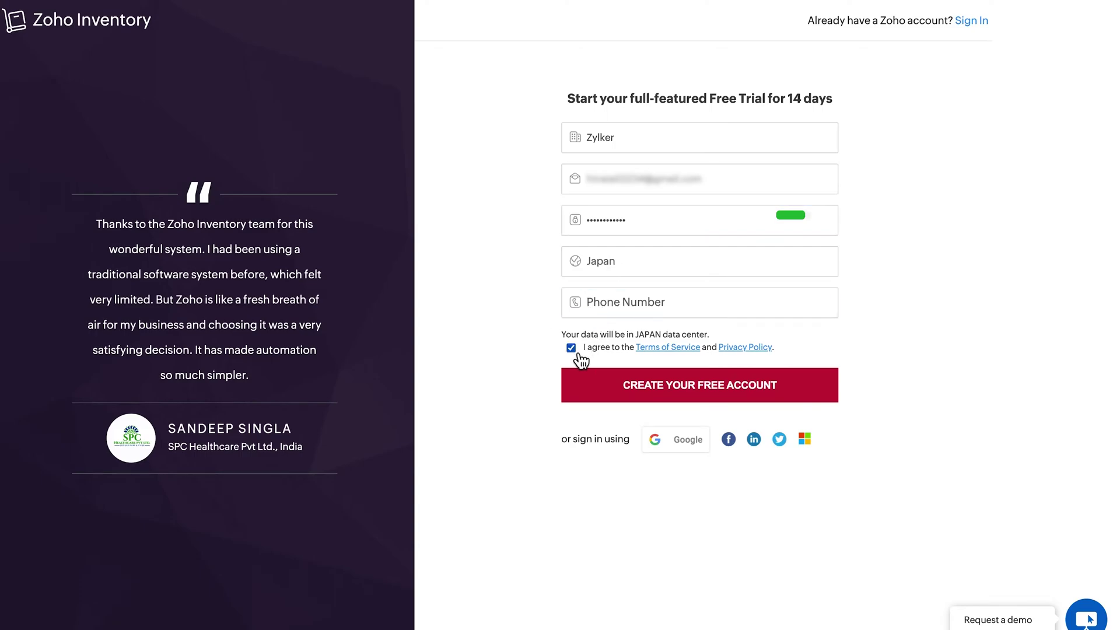
Step: Create the account with organization name Zylker, Retail industry, Japan location and Miyagi province
left_click(686, 392)
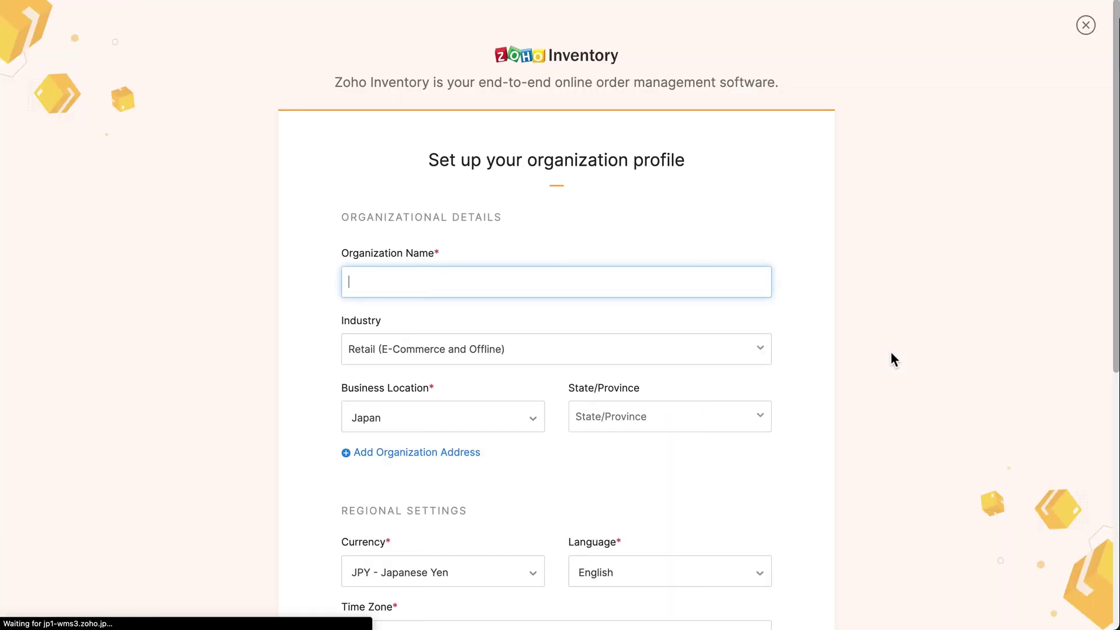
type("Zylker")
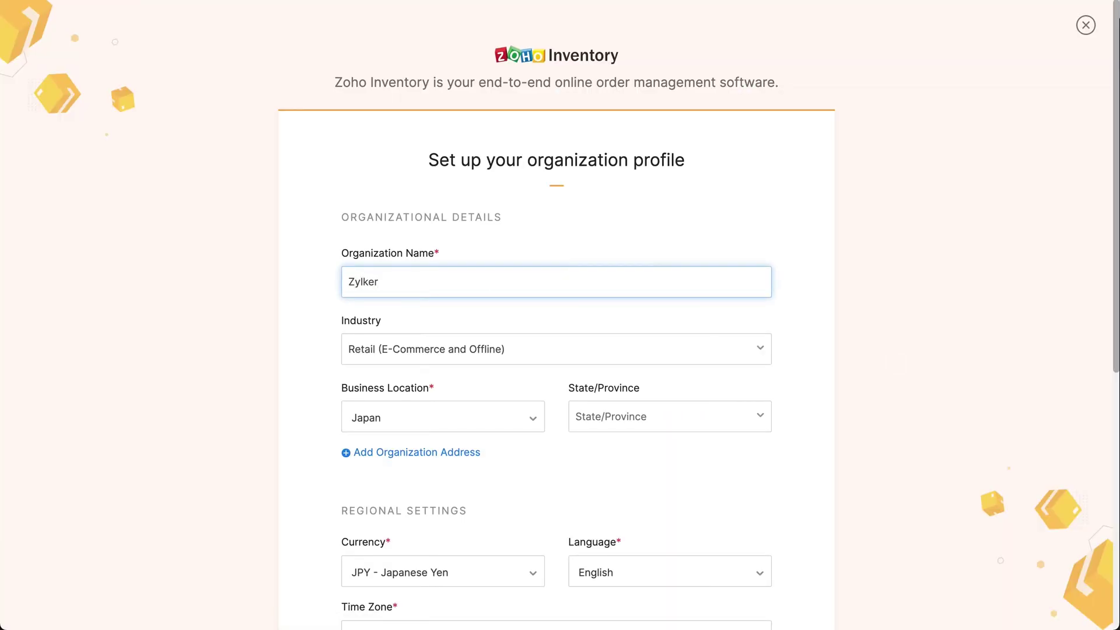
left_click(764, 349)
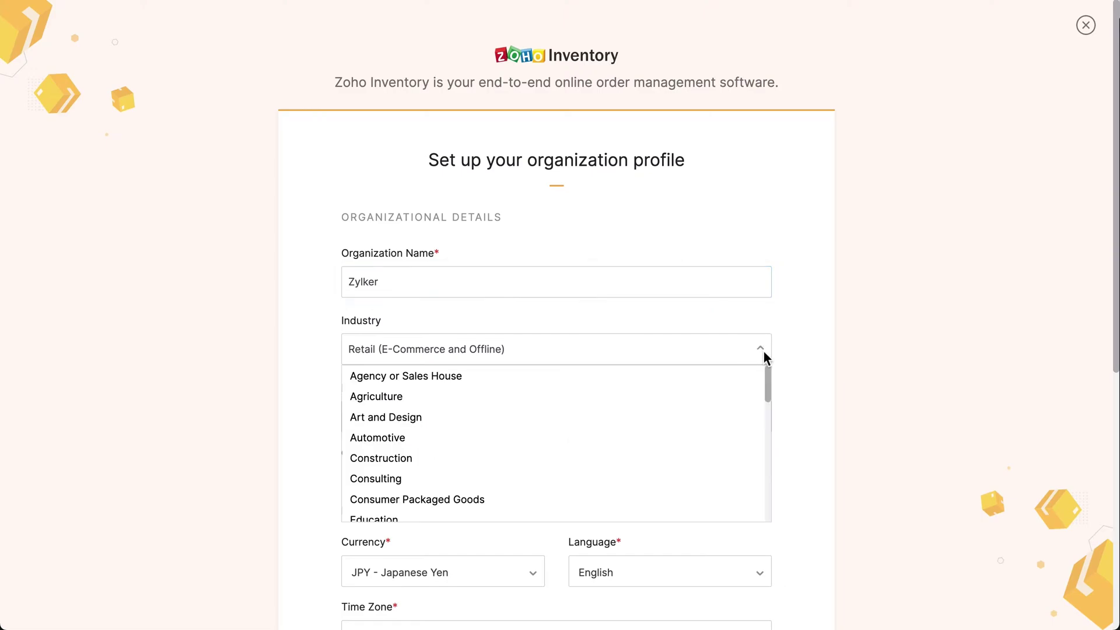
left_click(762, 350)
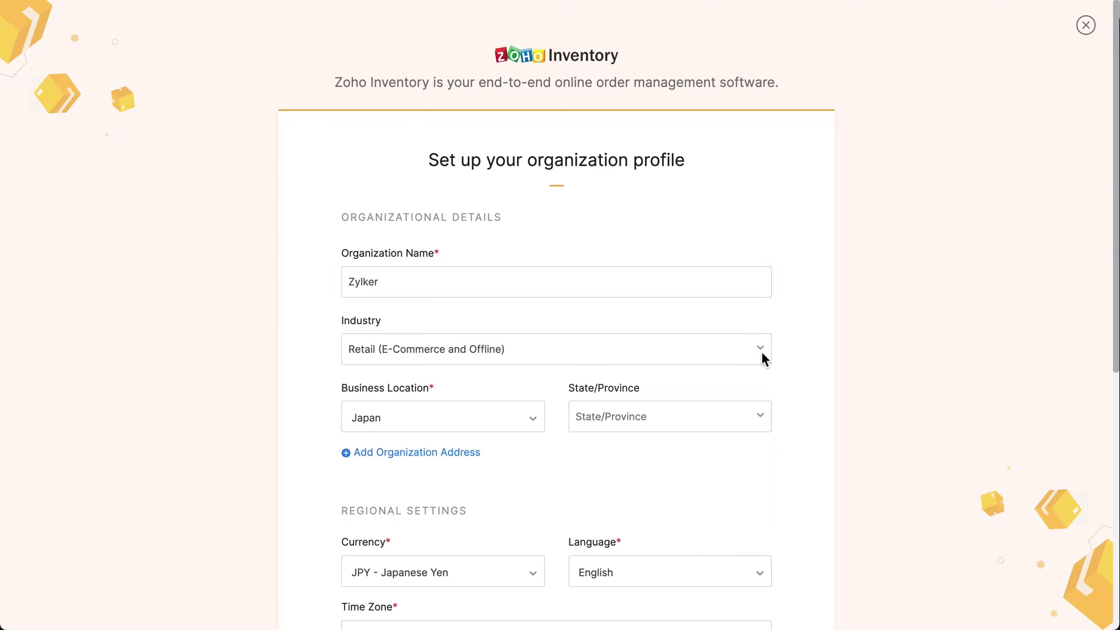
left_click(531, 418)
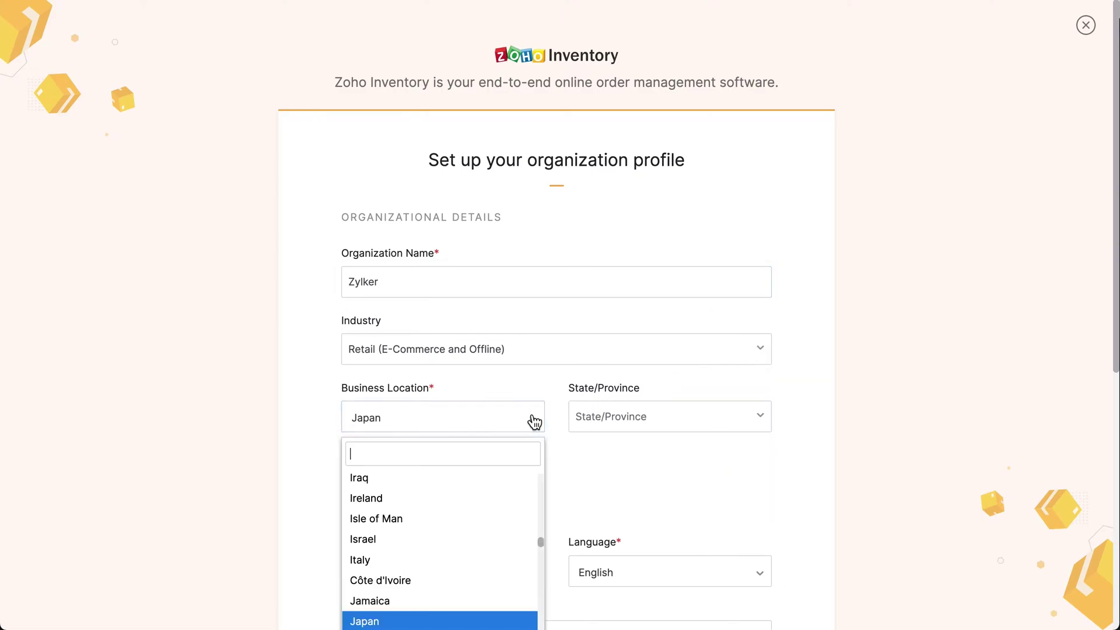
left_click(531, 419)
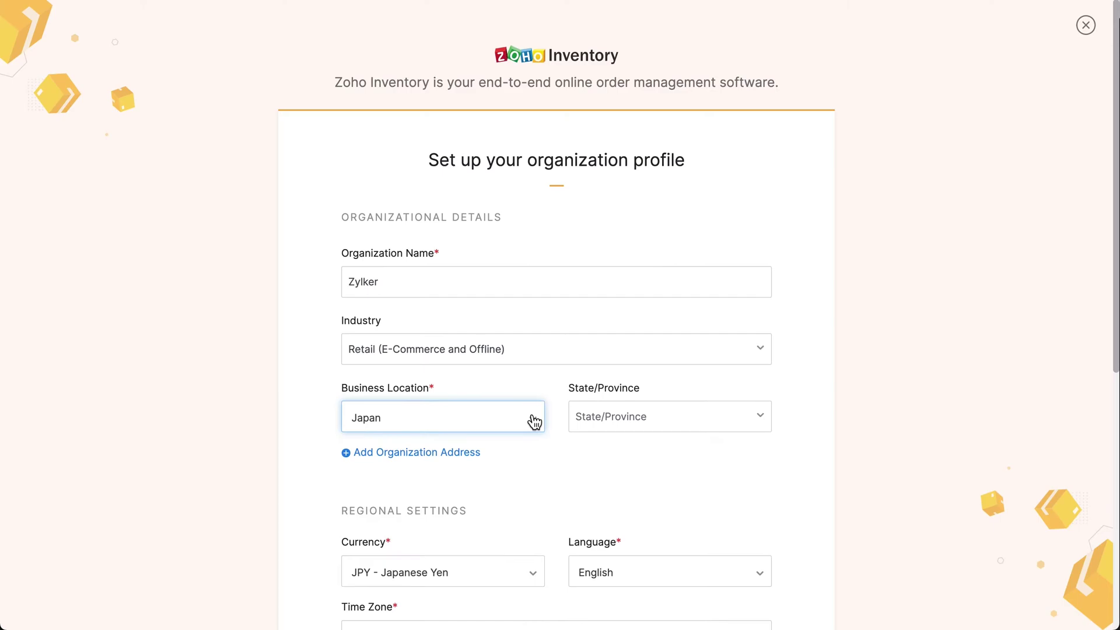
left_click(760, 421)
type("mi")
left_click(654, 449)
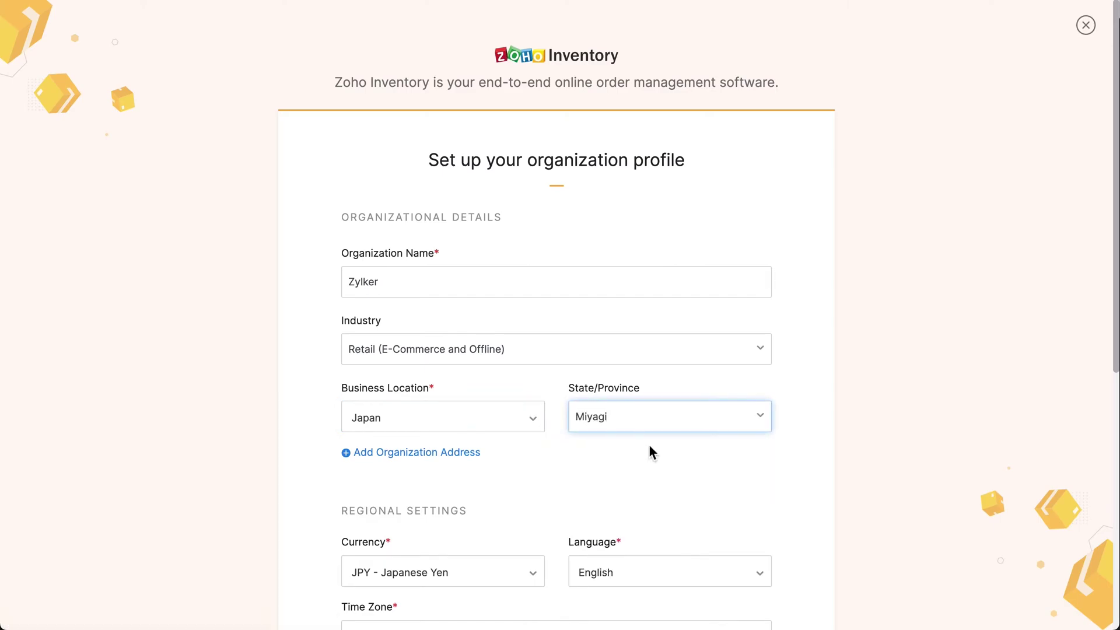
Step: Add the organization address and keep Japanese Yen, English and Japan Standard Time
scroll(649, 447, "down", 1)
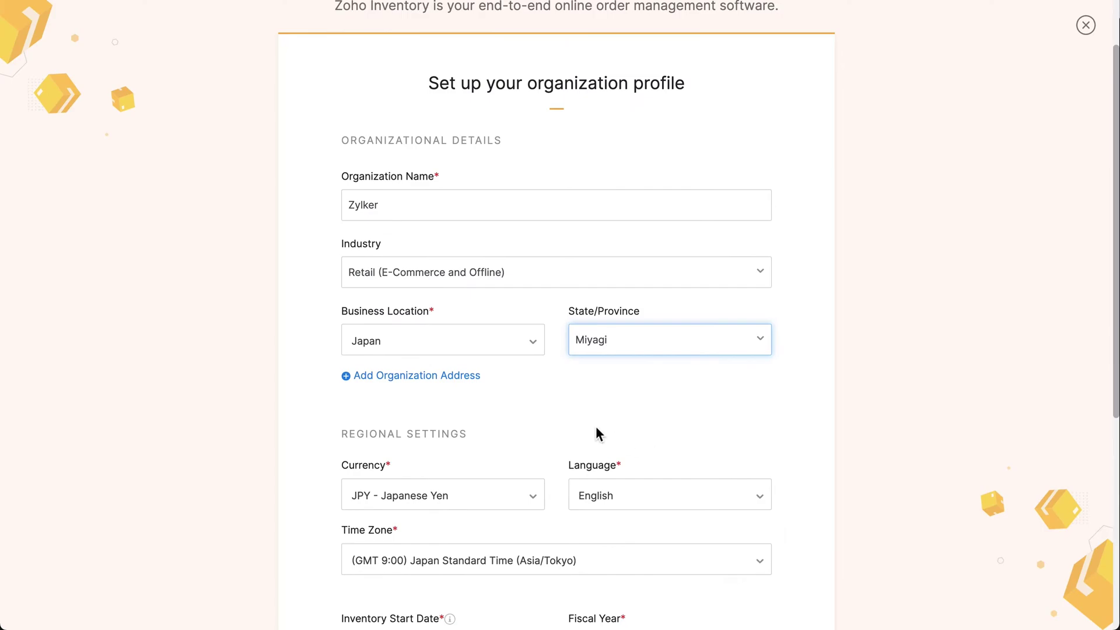
left_click(454, 378)
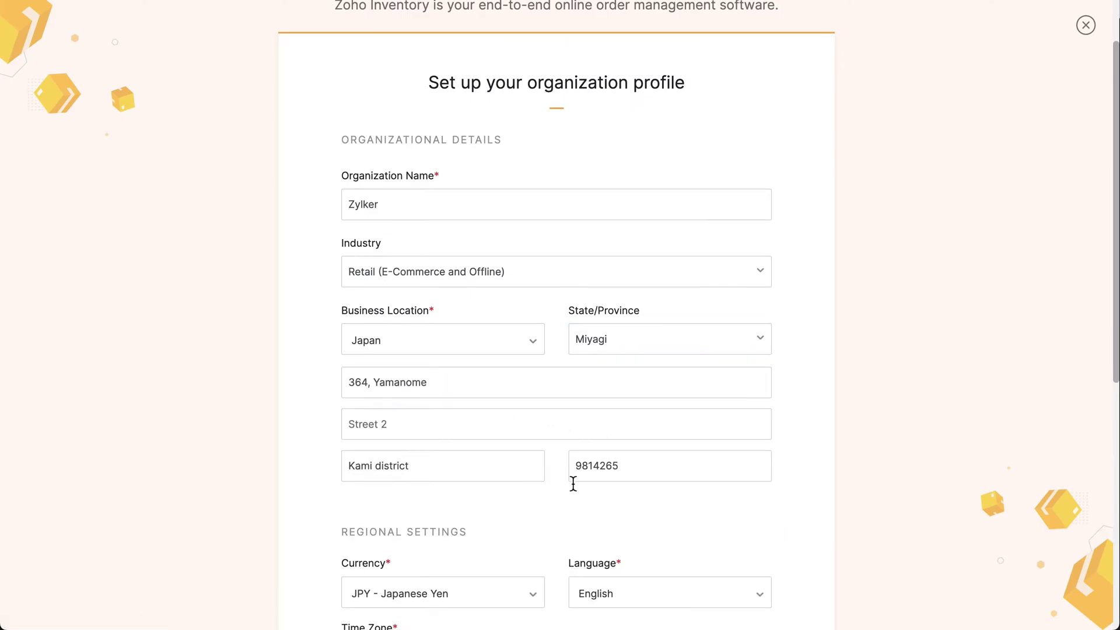
scroll(573, 483, "down", 3)
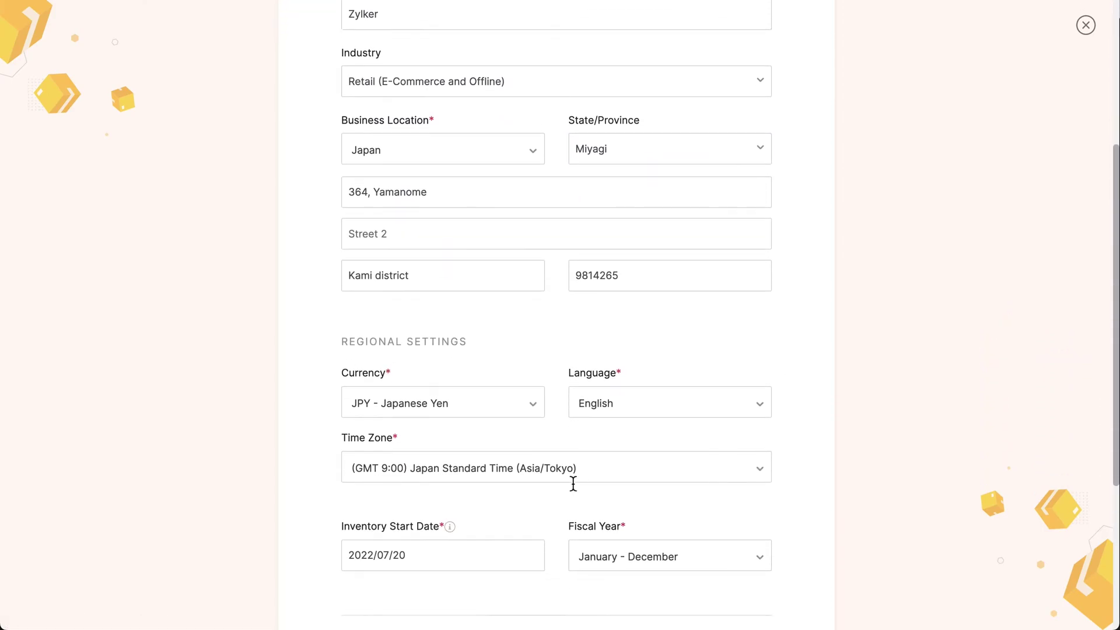
left_click(531, 405)
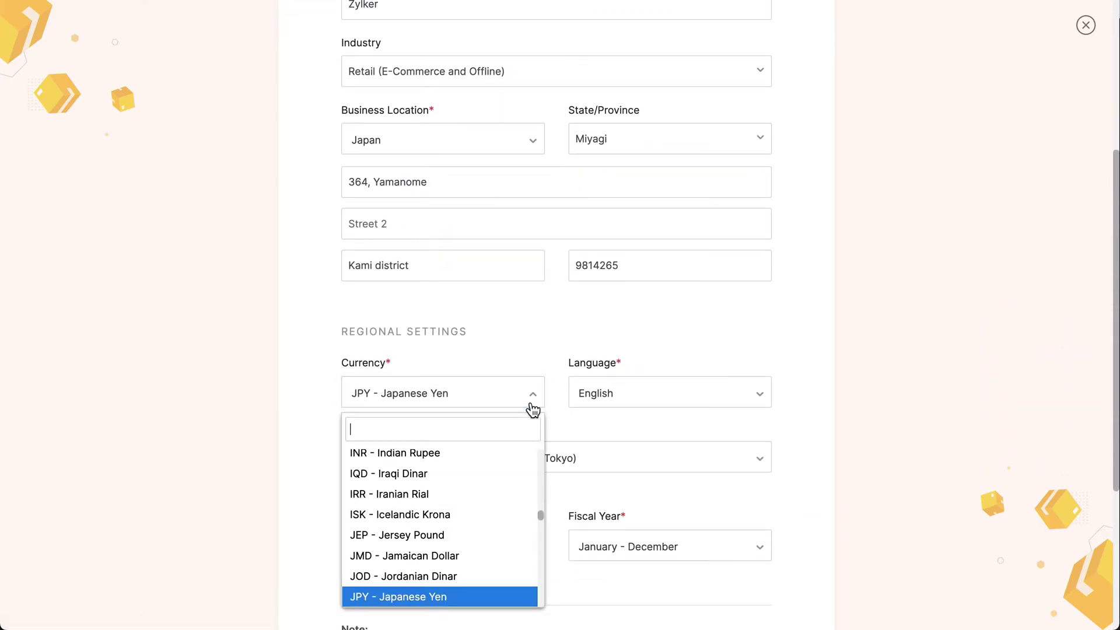
left_click(532, 407)
left_click(773, 394)
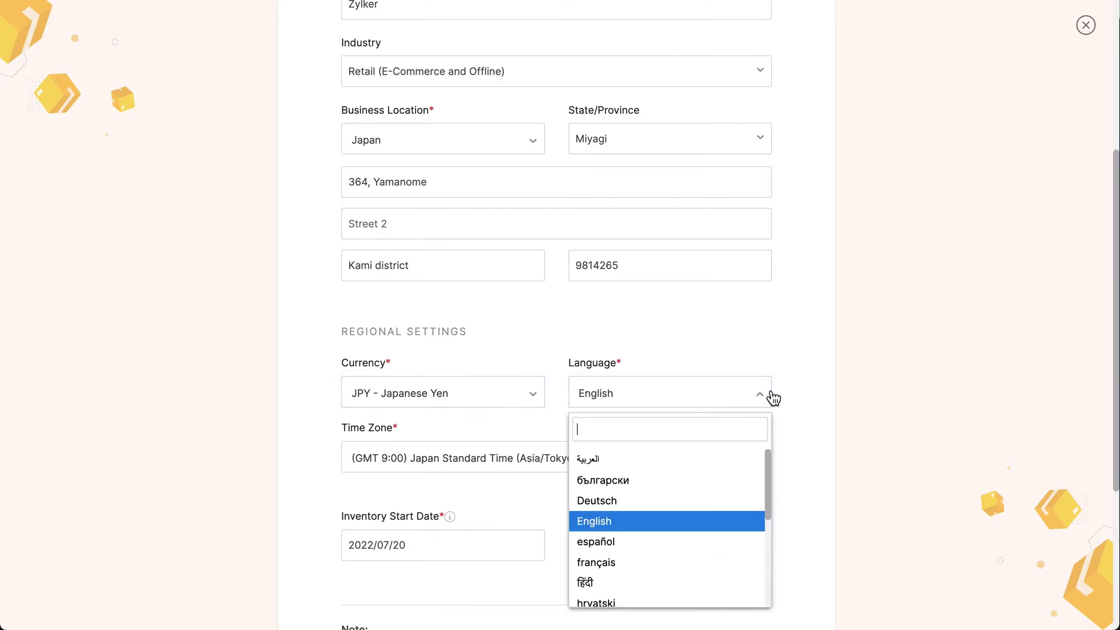
left_click(773, 396)
left_click(765, 463)
left_click(765, 463)
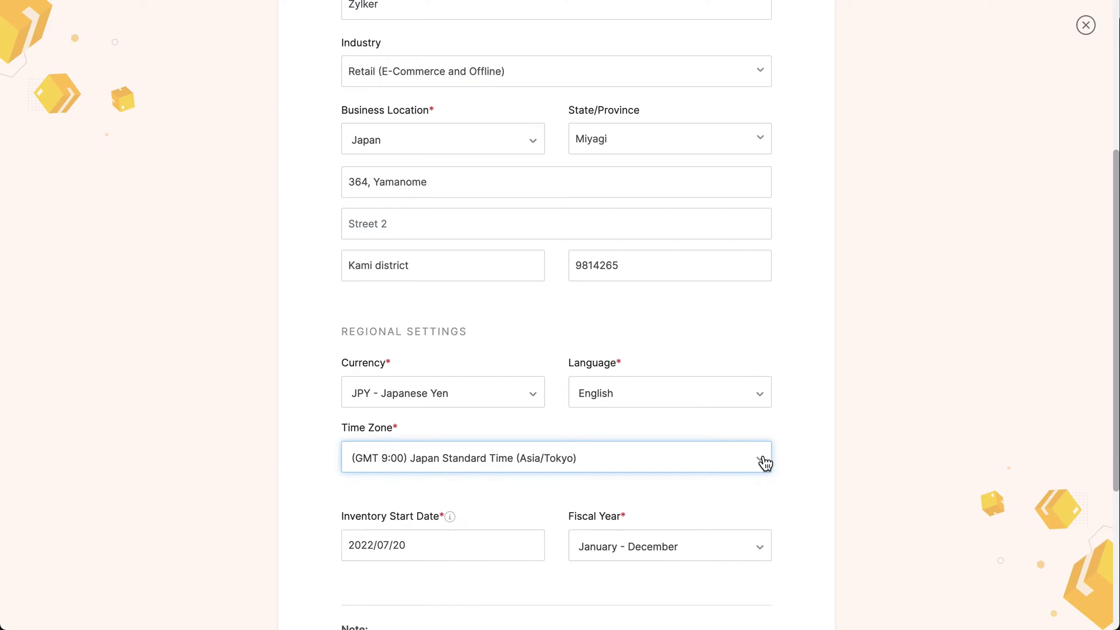
Step: Check the inventory start date and keep a January - December fiscal year
scroll(758, 461, "down", 3)
left_click(480, 402)
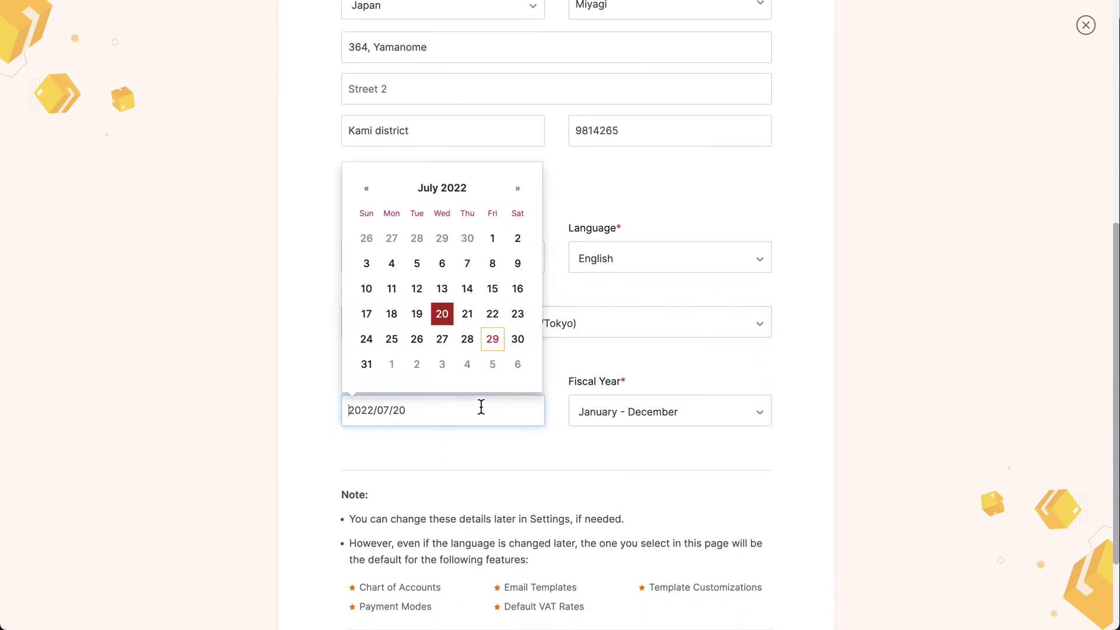
left_click(743, 425)
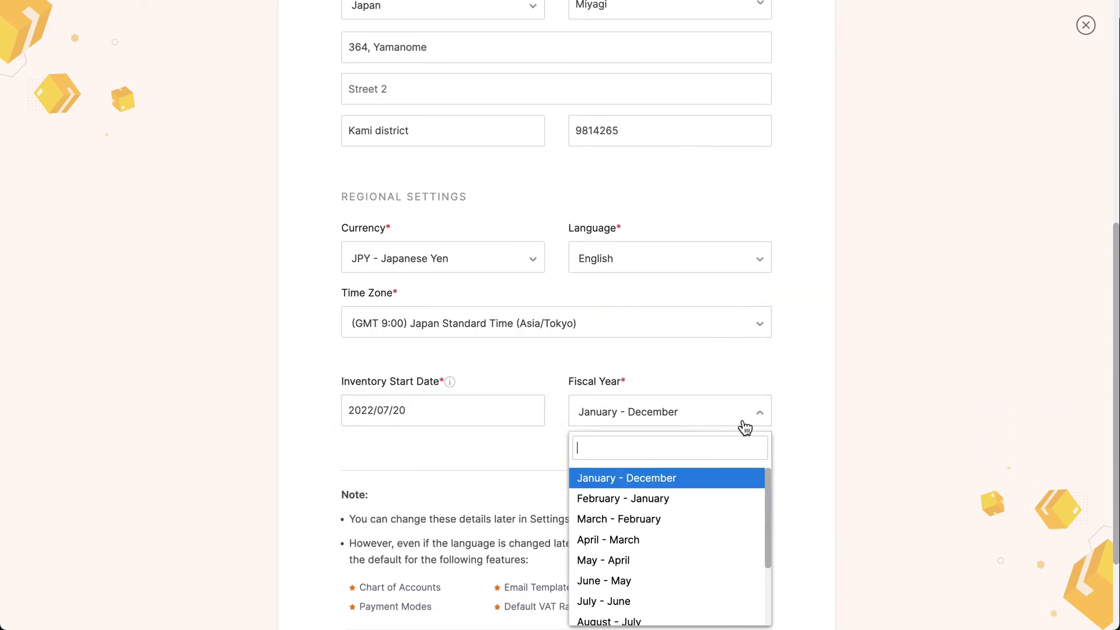
left_click(744, 427)
scroll(746, 427, "down", 3)
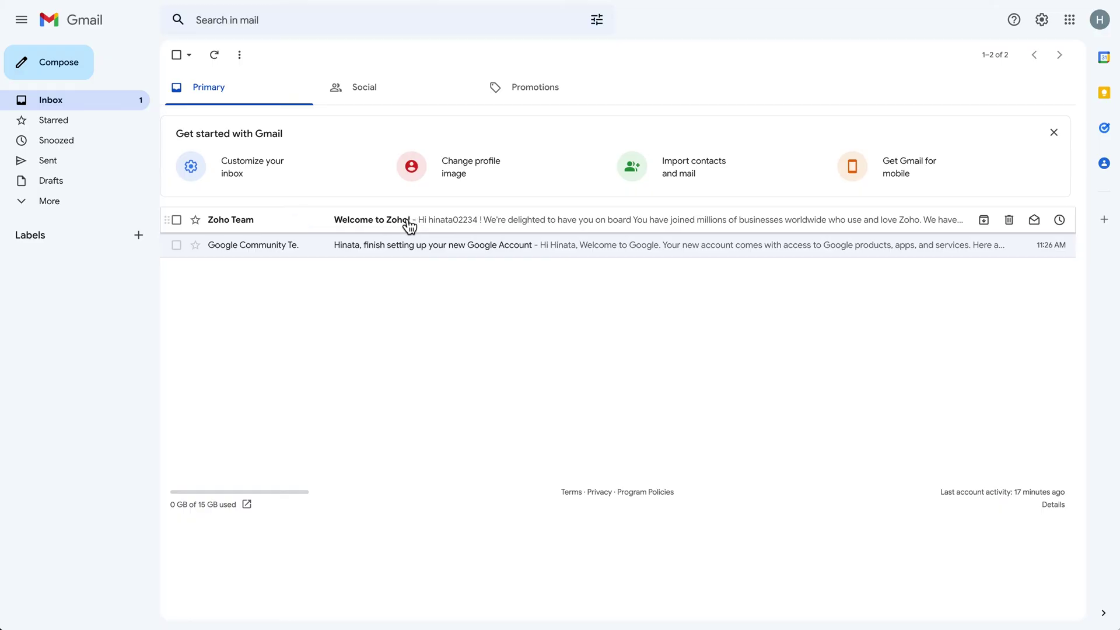
Step: Confirm and verify the account from the Welcome to Zoho e-mail, then access Zoho Inventory
left_click(404, 218)
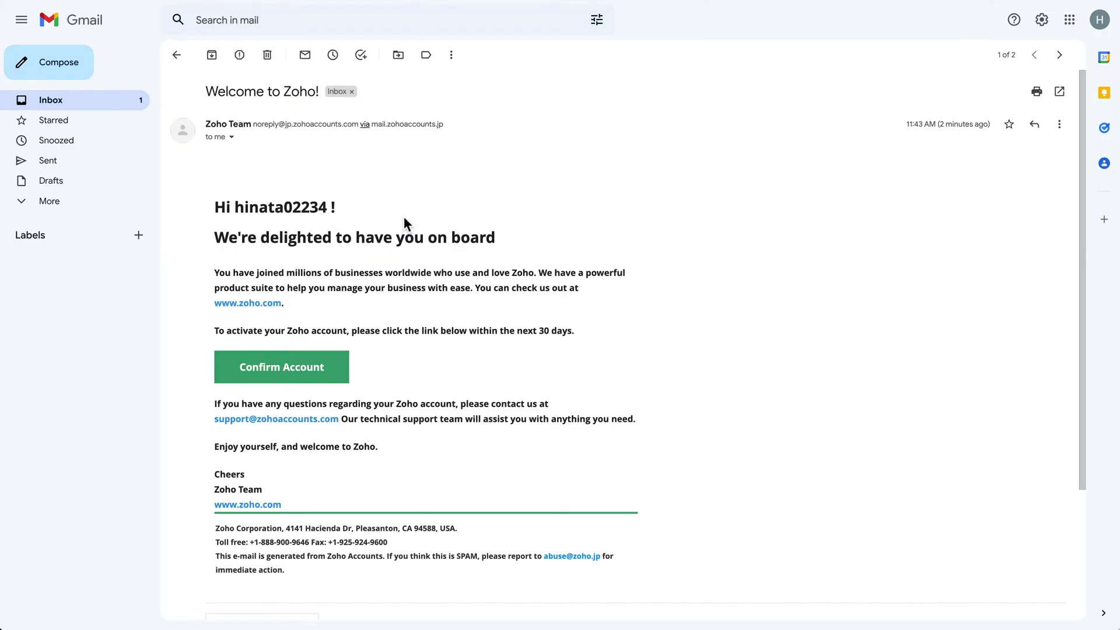
left_click(288, 383)
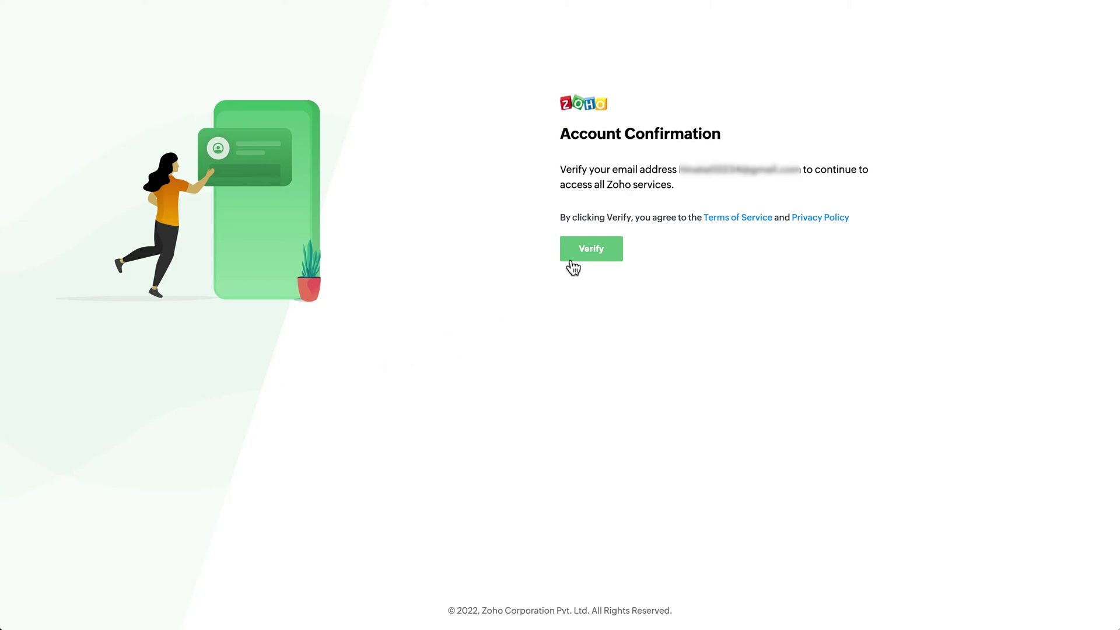
left_click(592, 258)
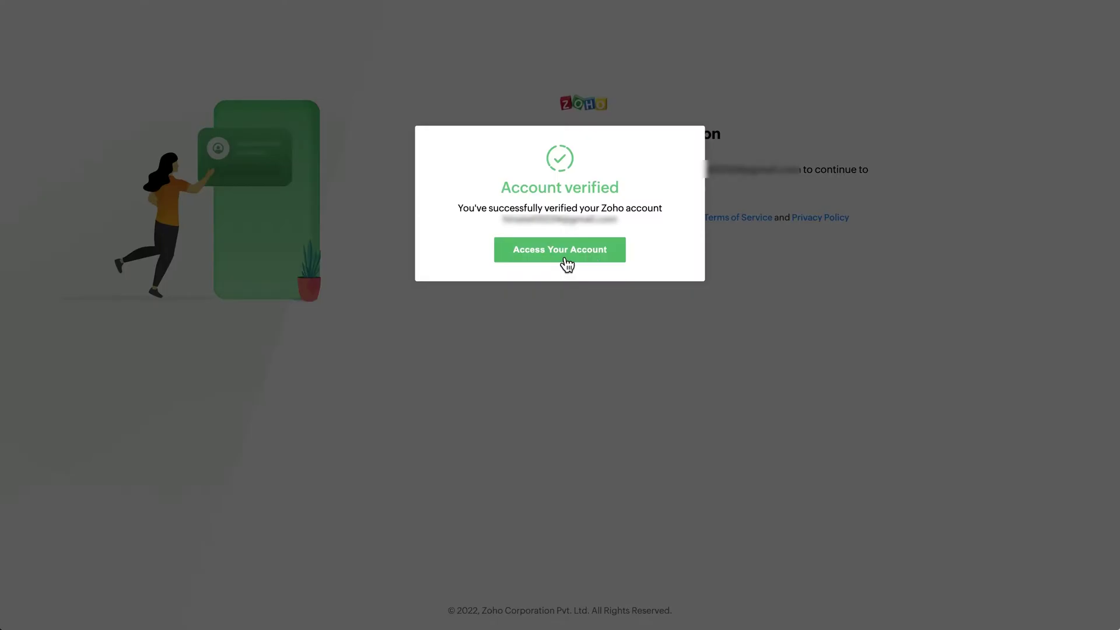
left_click(566, 264)
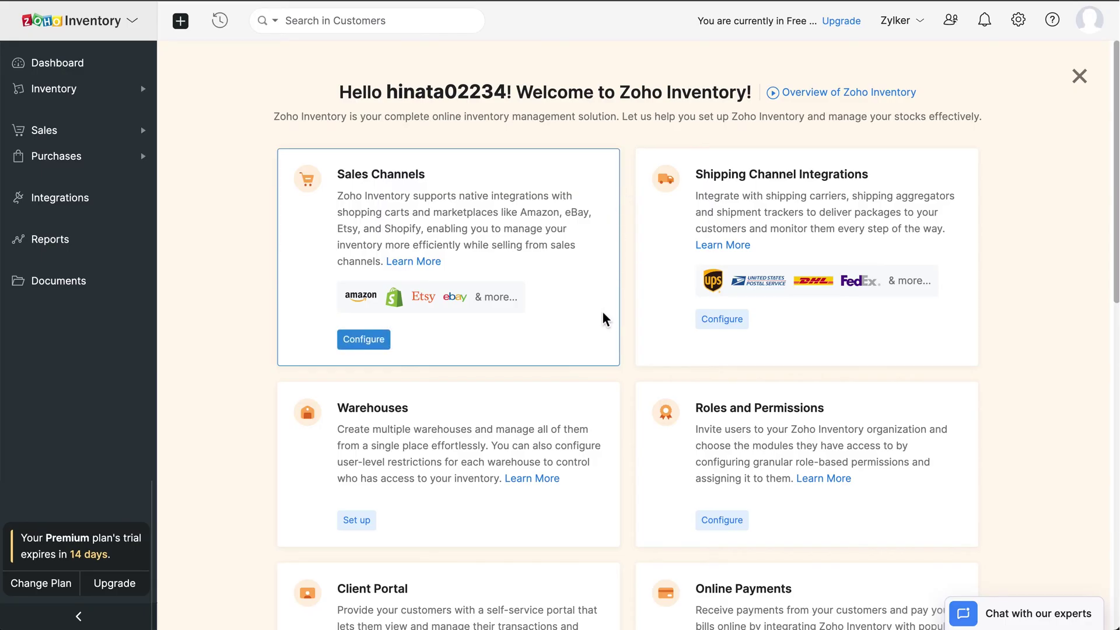
Step: Scroll through the welcome page and view the dashboard overview
scroll(605, 319, "down", 4)
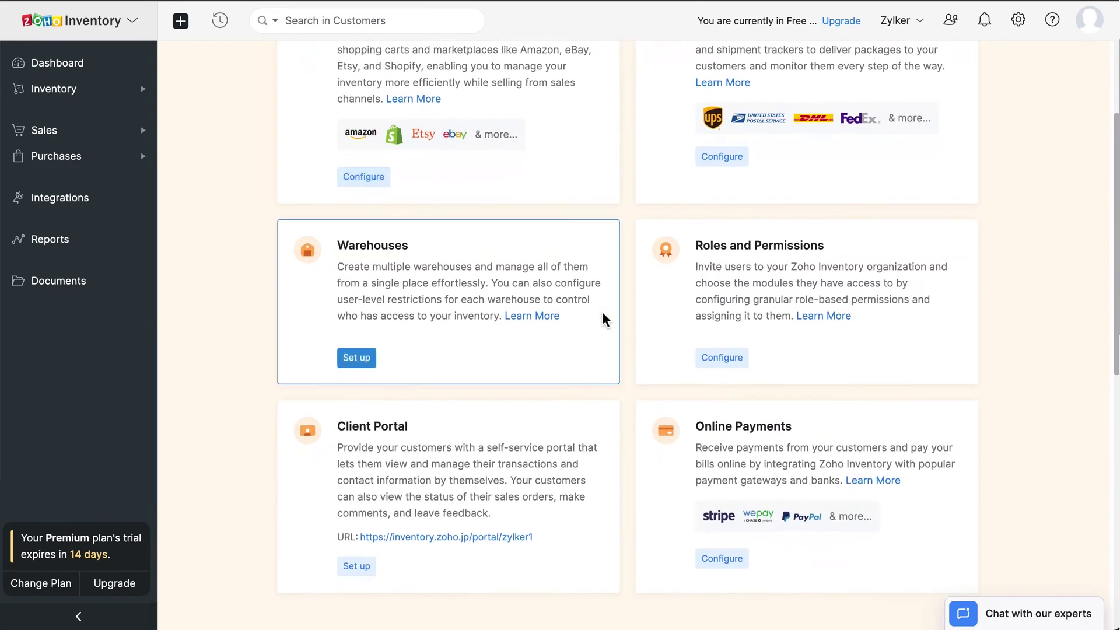
scroll(605, 319, "down", 5)
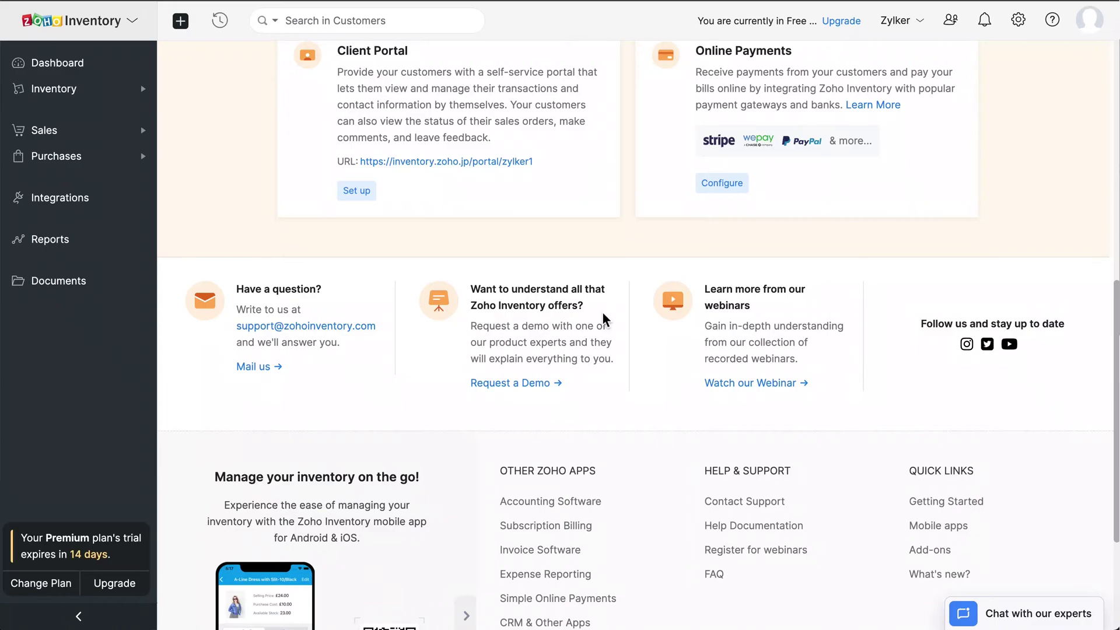
scroll(605, 320, "down", 3)
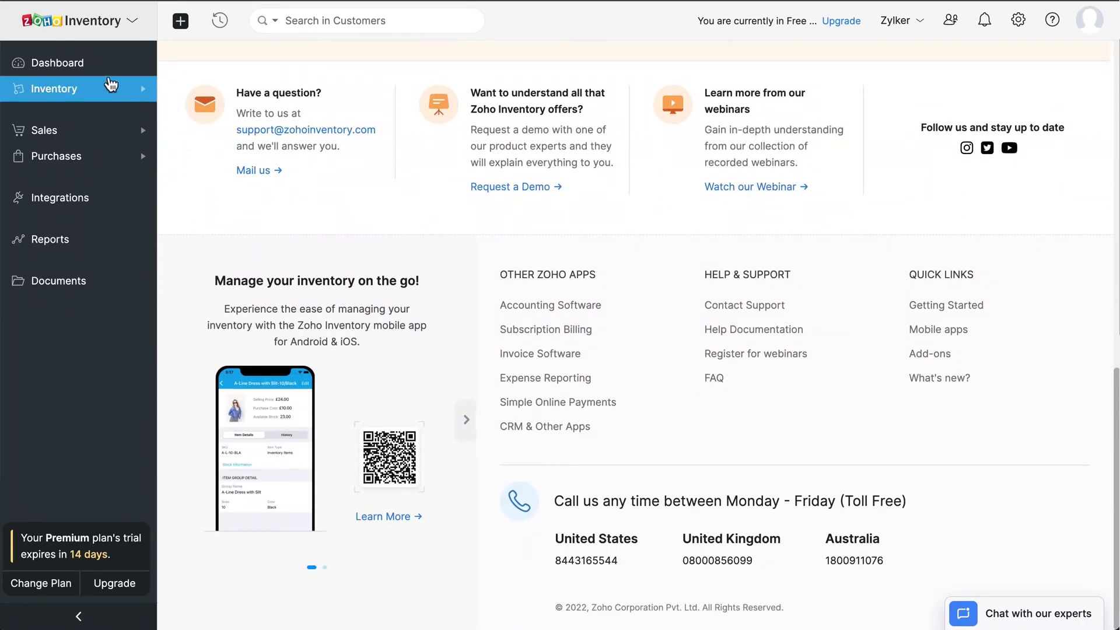
left_click(102, 69)
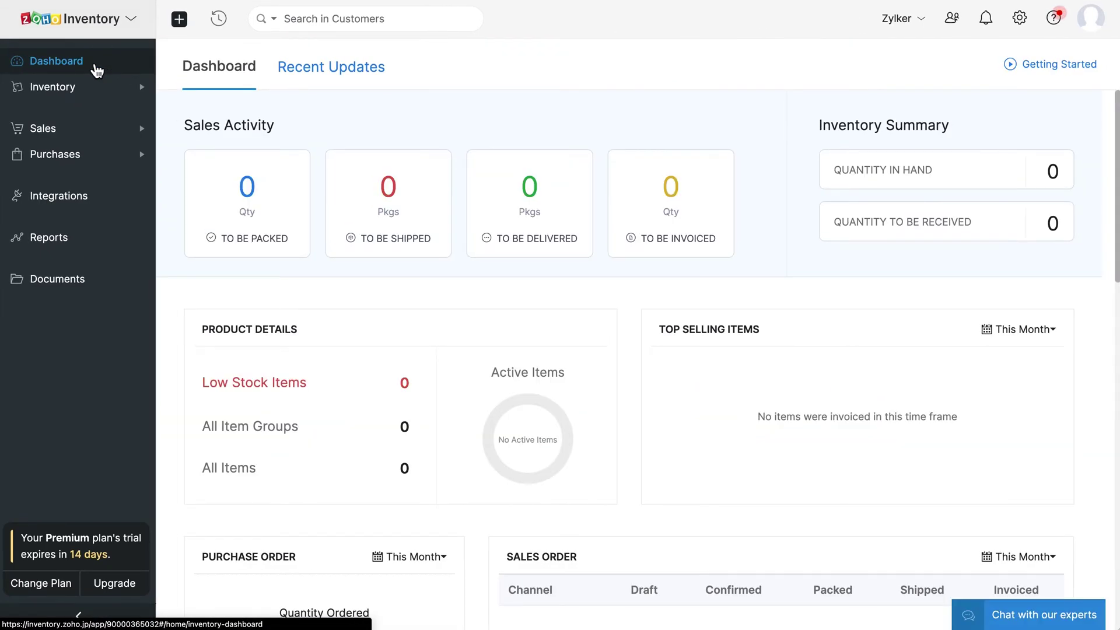
Step: Browse the Items, Item Groups and Inventory Adjustments pages under Inventory
left_click(85, 89)
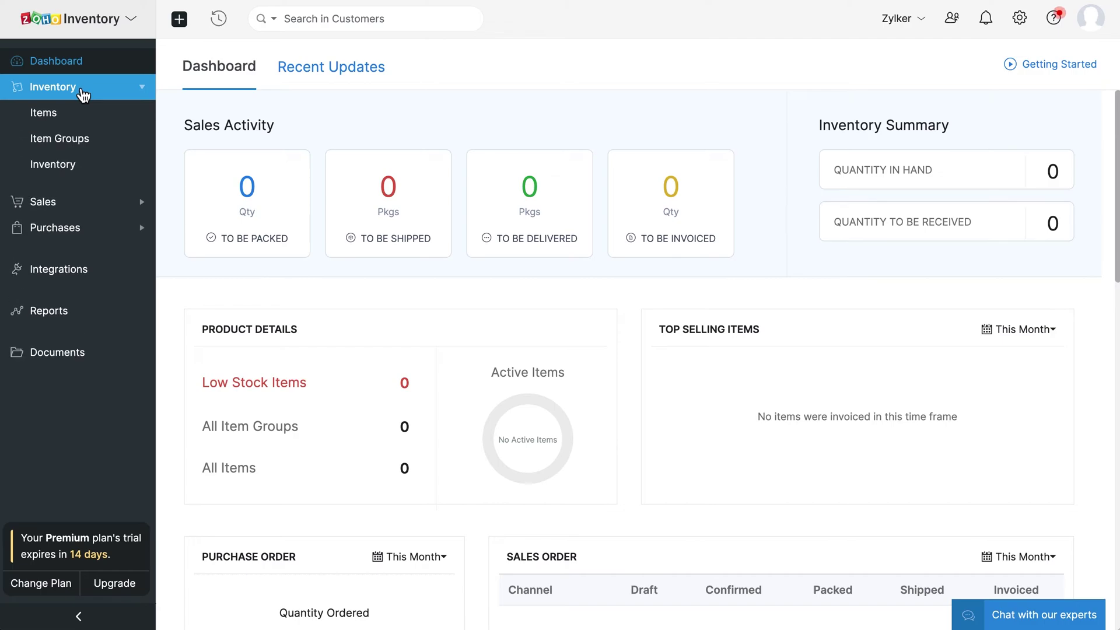
left_click(80, 116)
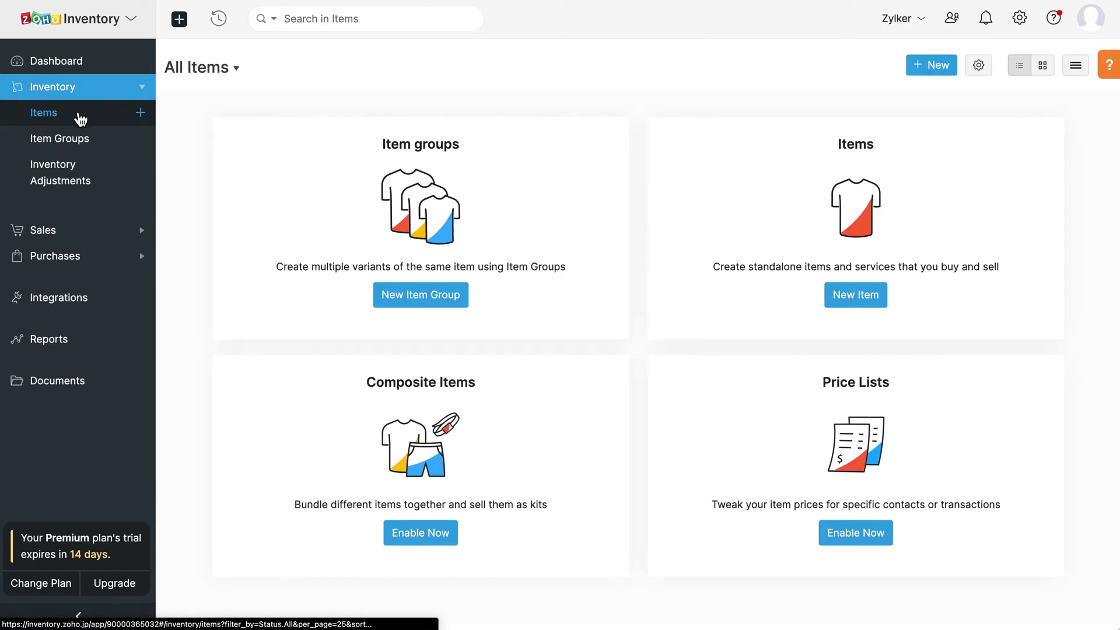
left_click(92, 146)
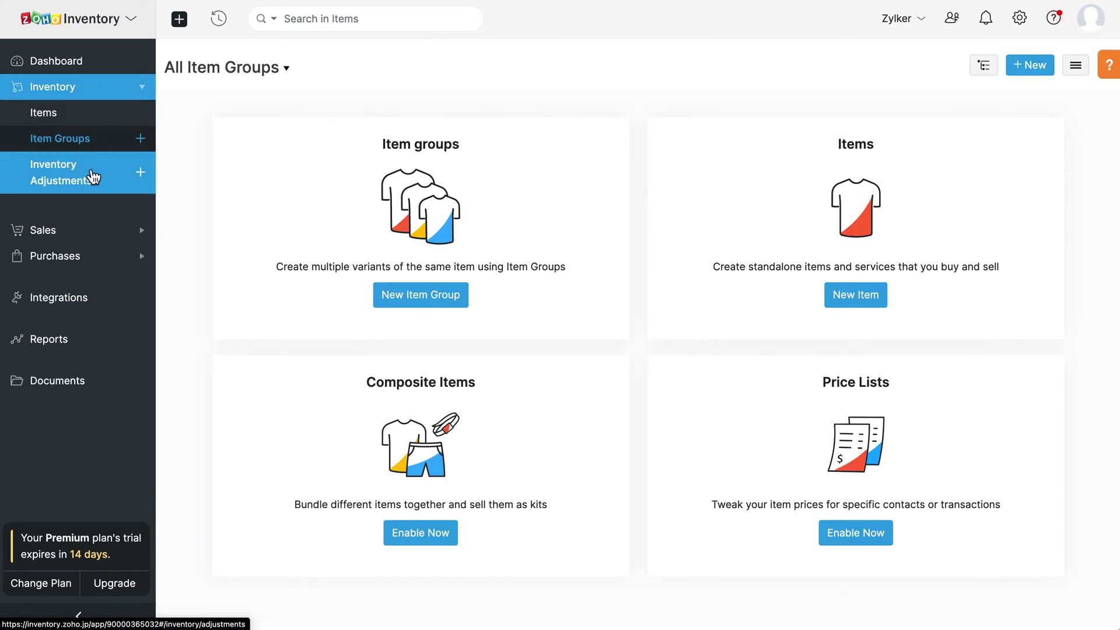
left_click(92, 175)
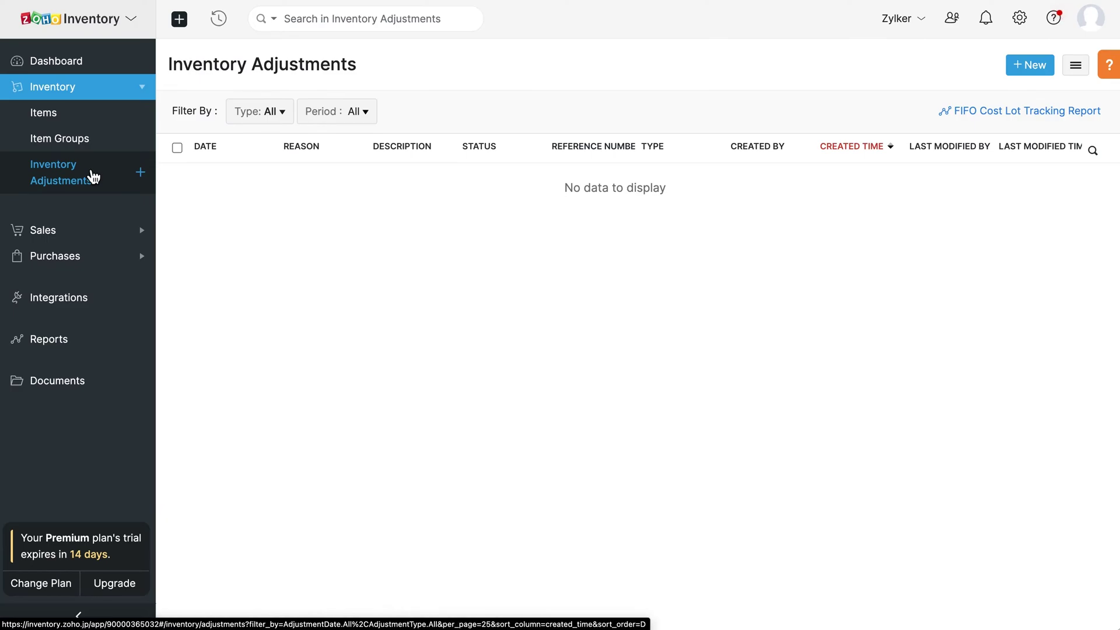
Step: Browse Customers, Invoices, Sales Orders, Packages, Payments Received and Credit Notes under Sales
left_click(60, 230)
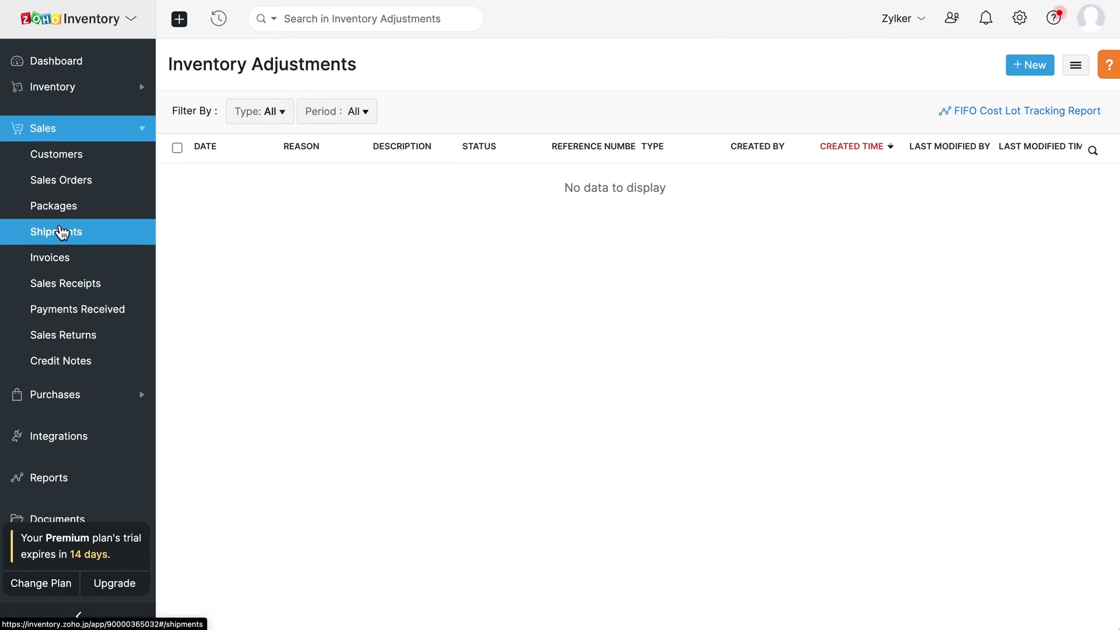
left_click(105, 165)
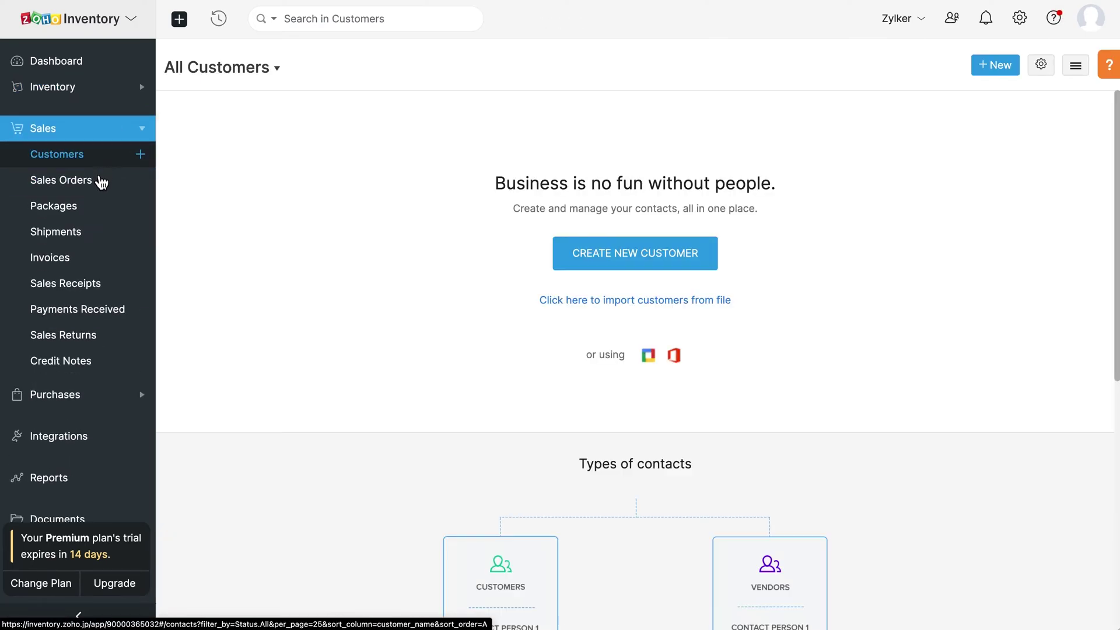
left_click(90, 257)
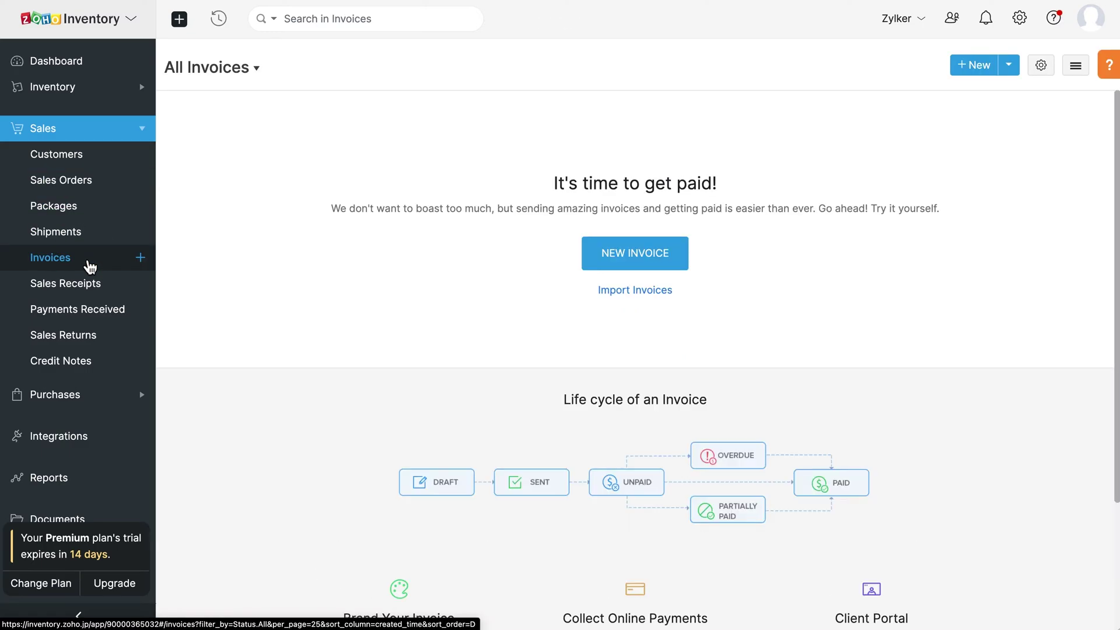
left_click(88, 193)
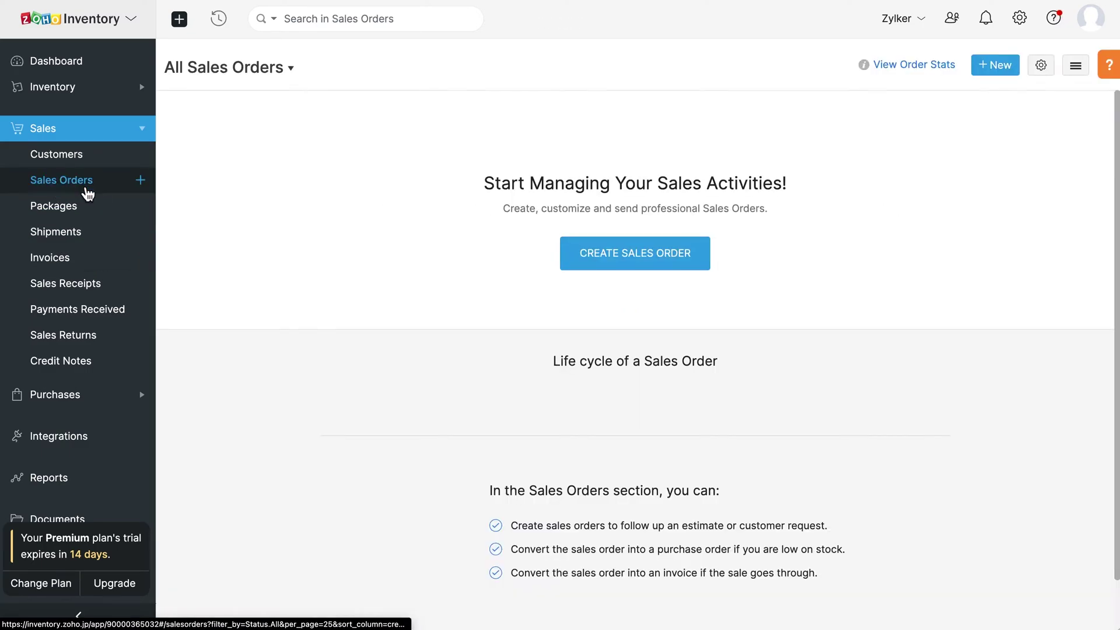
left_click(87, 212)
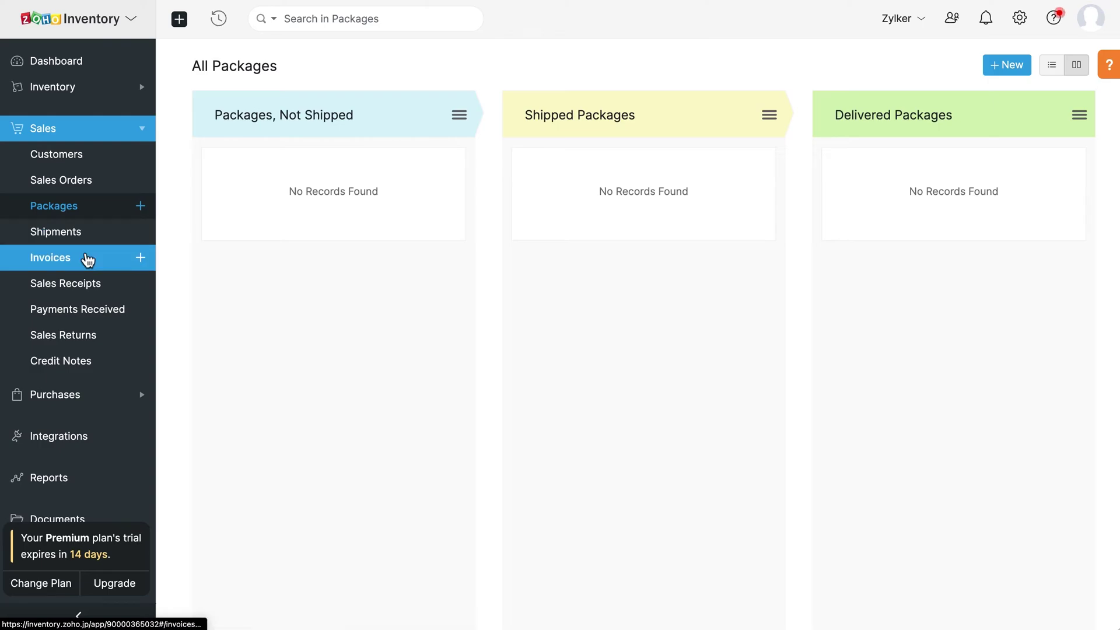
left_click(86, 261)
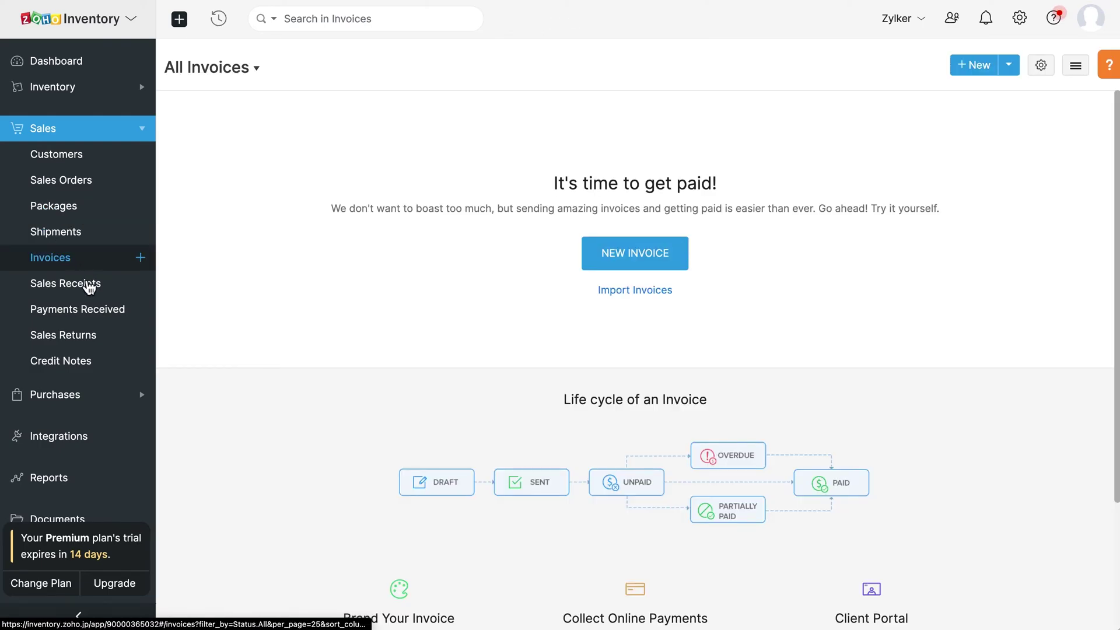
left_click(91, 318)
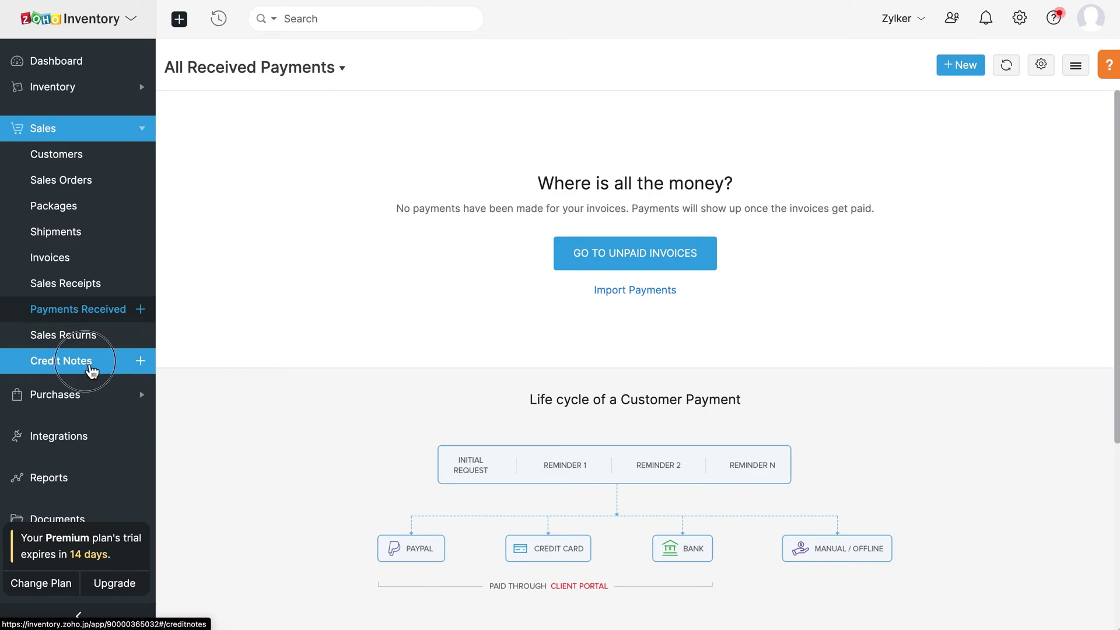
left_click(92, 370)
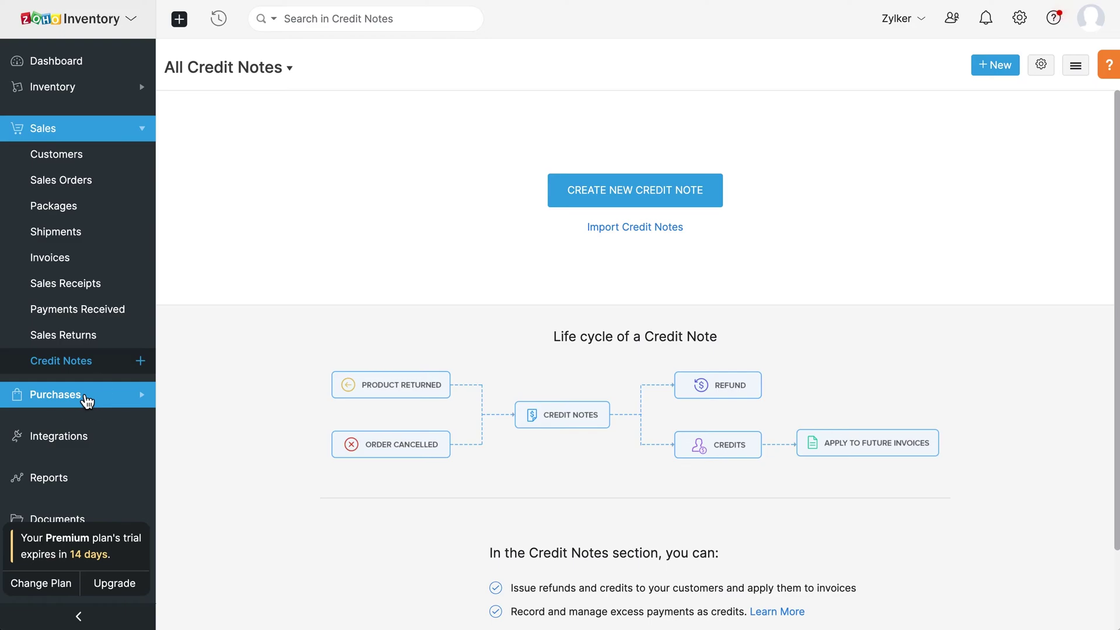
Step: Browse Vendors, Purchase Orders, Bills, Payments Made and Vendor Credits under Purchases
left_click(87, 401)
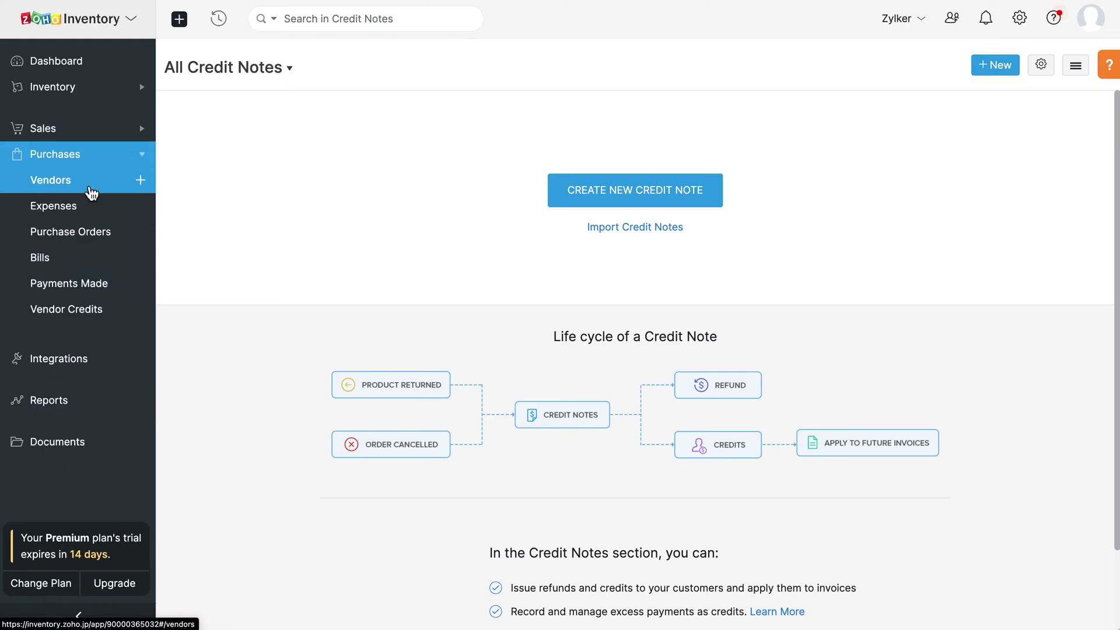
left_click(89, 191)
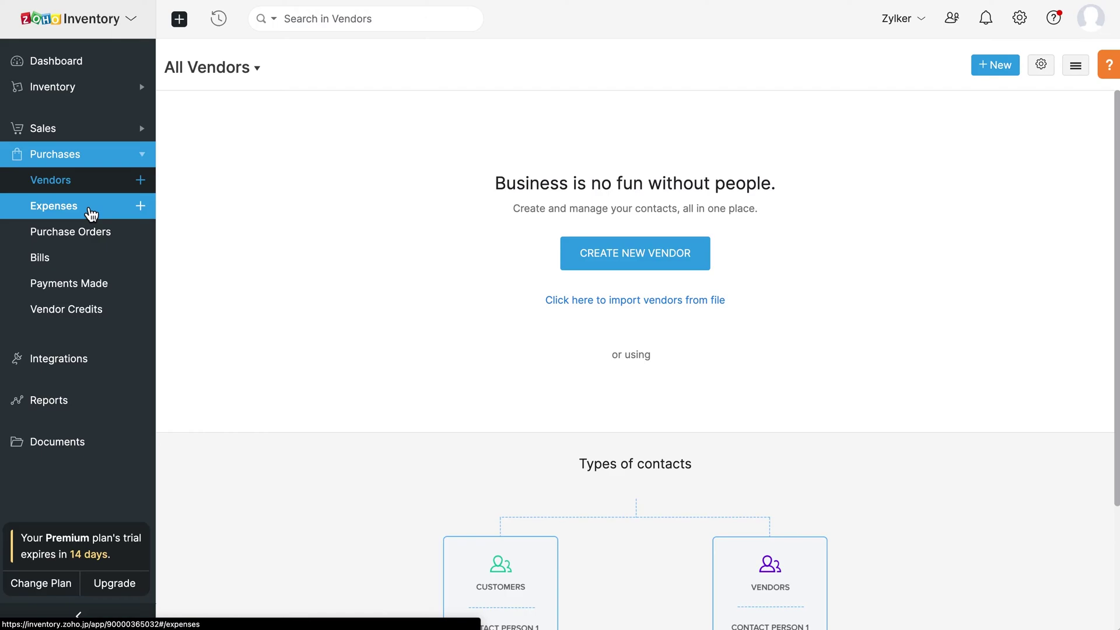
left_click(91, 240)
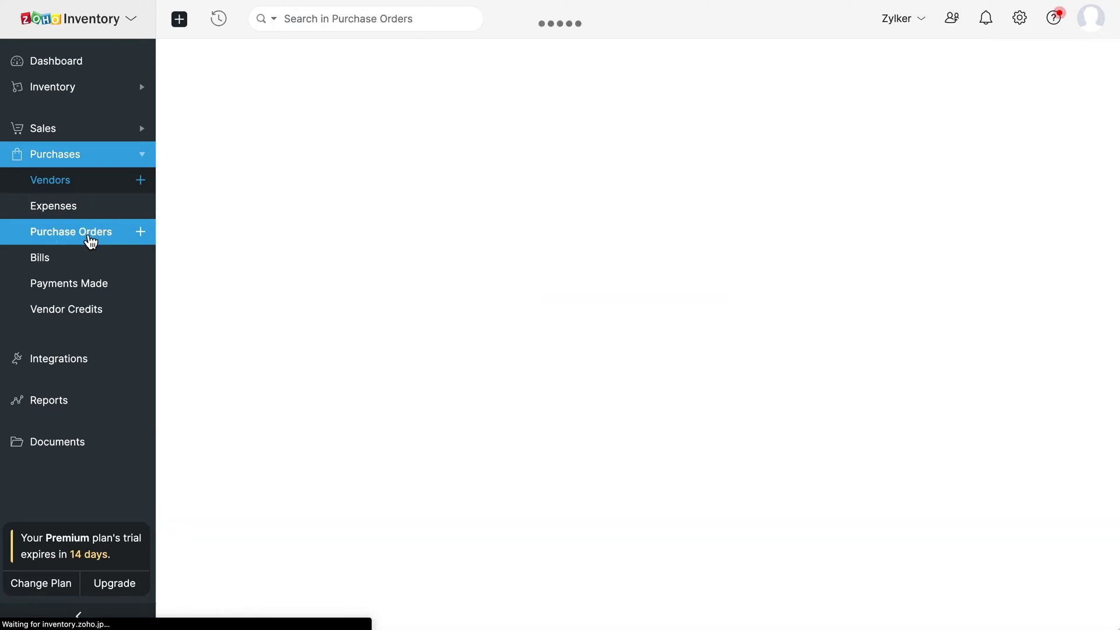
left_click(87, 263)
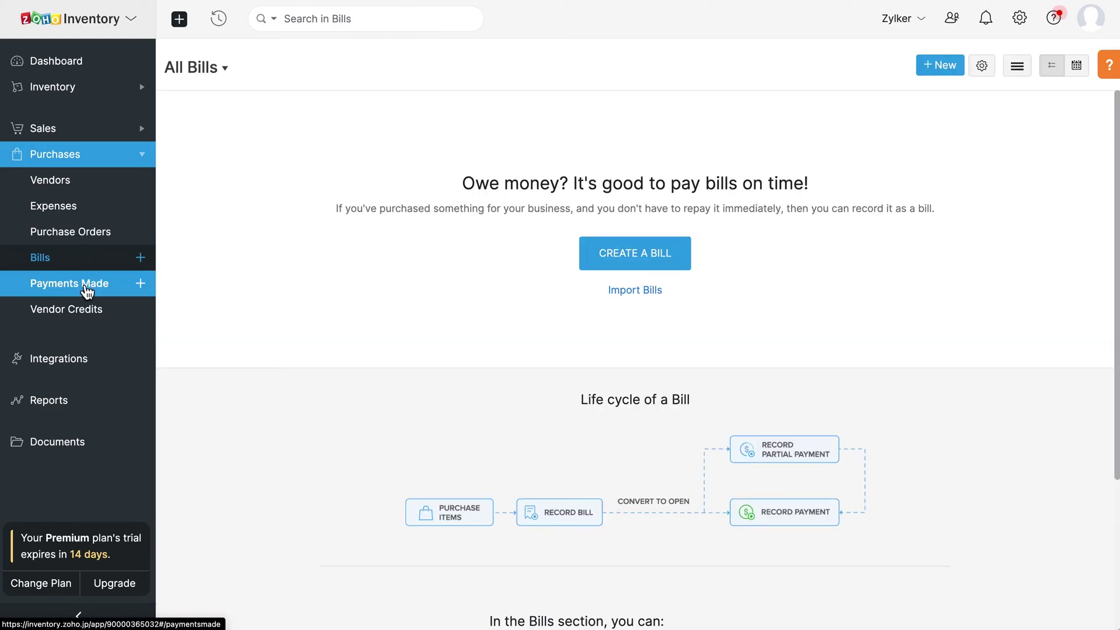
left_click(87, 291)
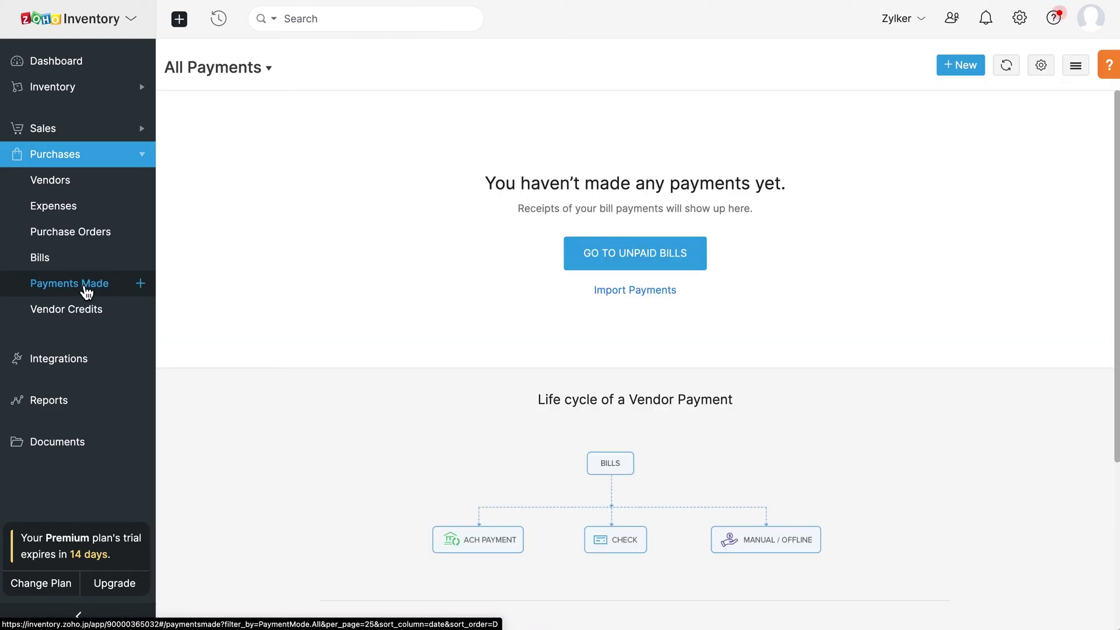
left_click(79, 318)
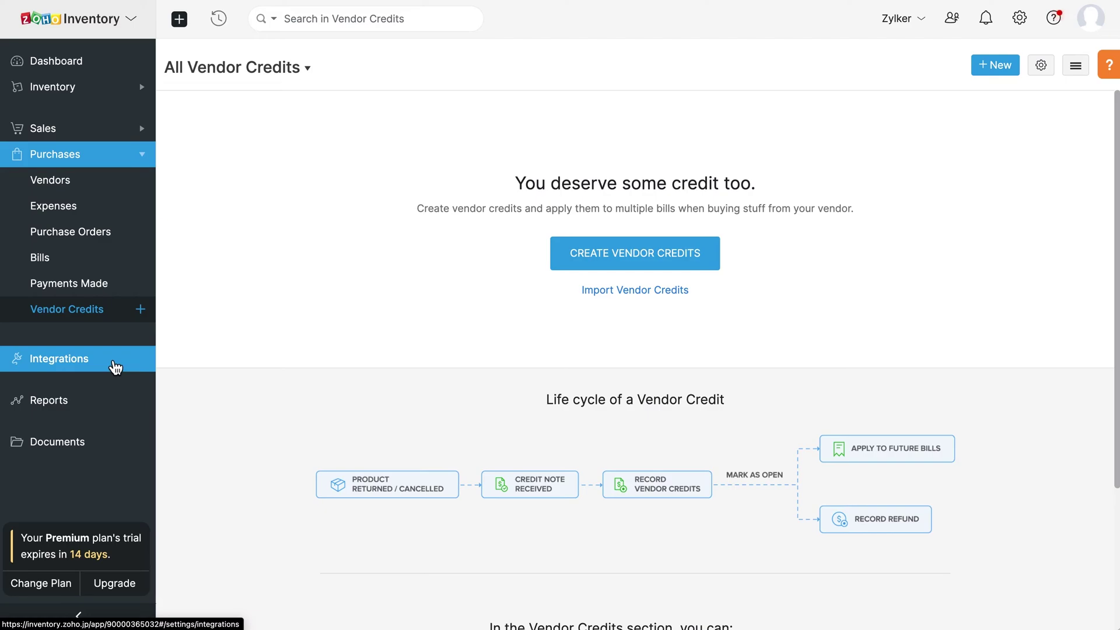
Step: Open the Inventory Summary report and check its Share and Export As options
left_click(115, 365)
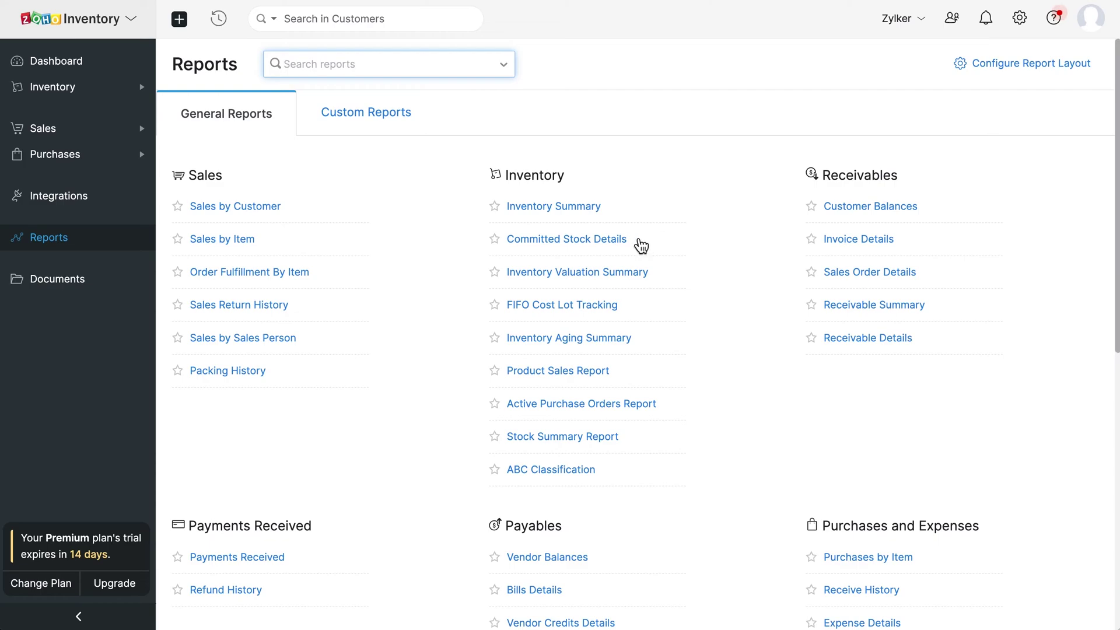
left_click(581, 210)
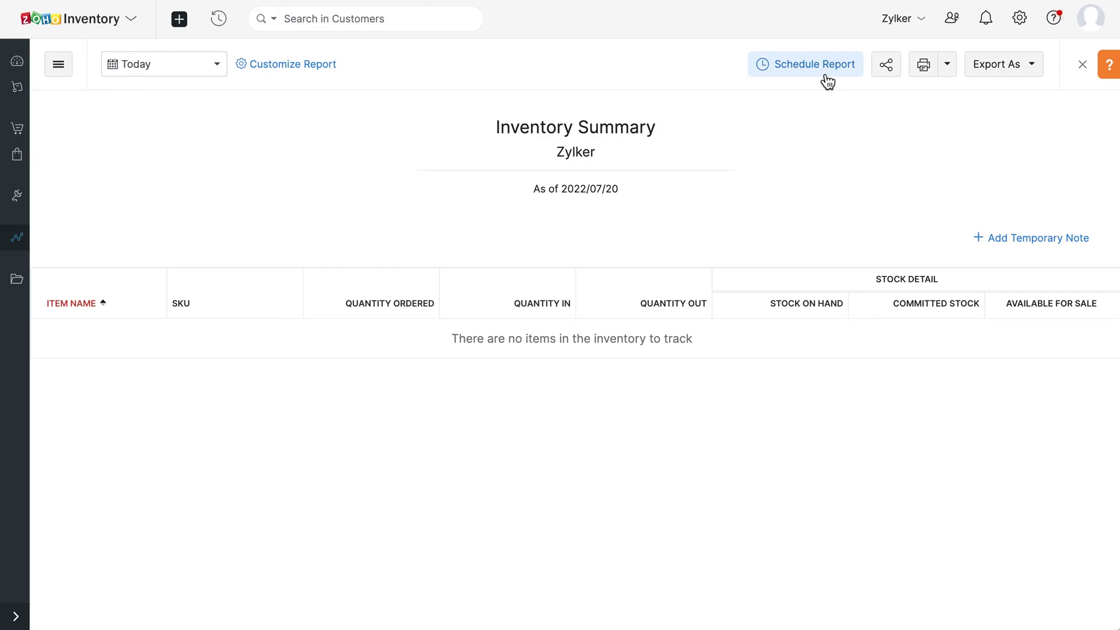
left_click(887, 65)
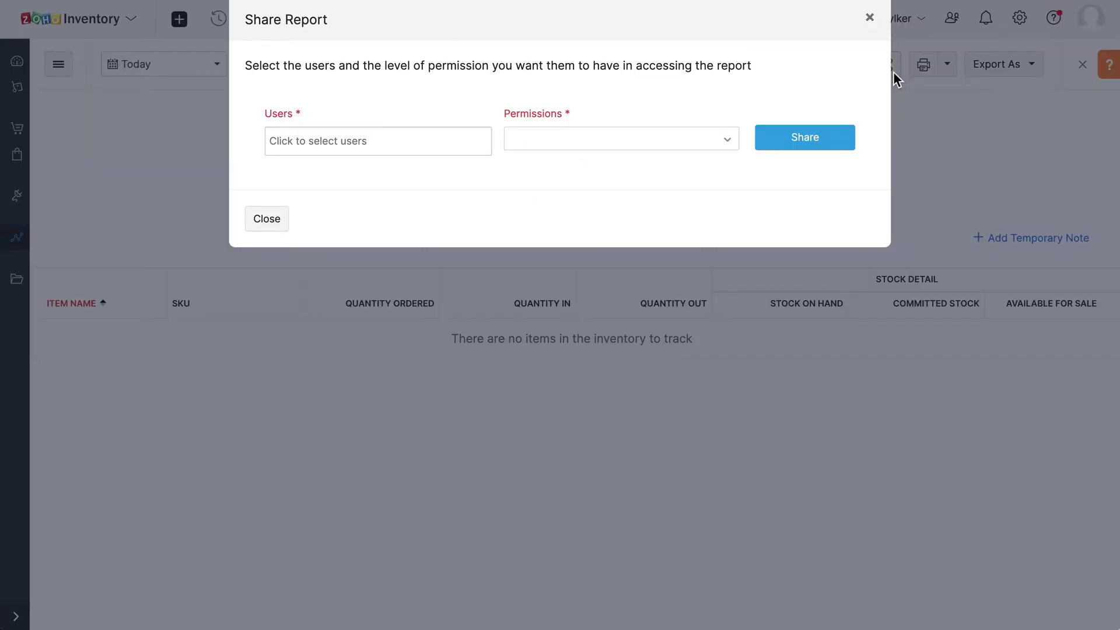
left_click(896, 79)
left_click(1007, 70)
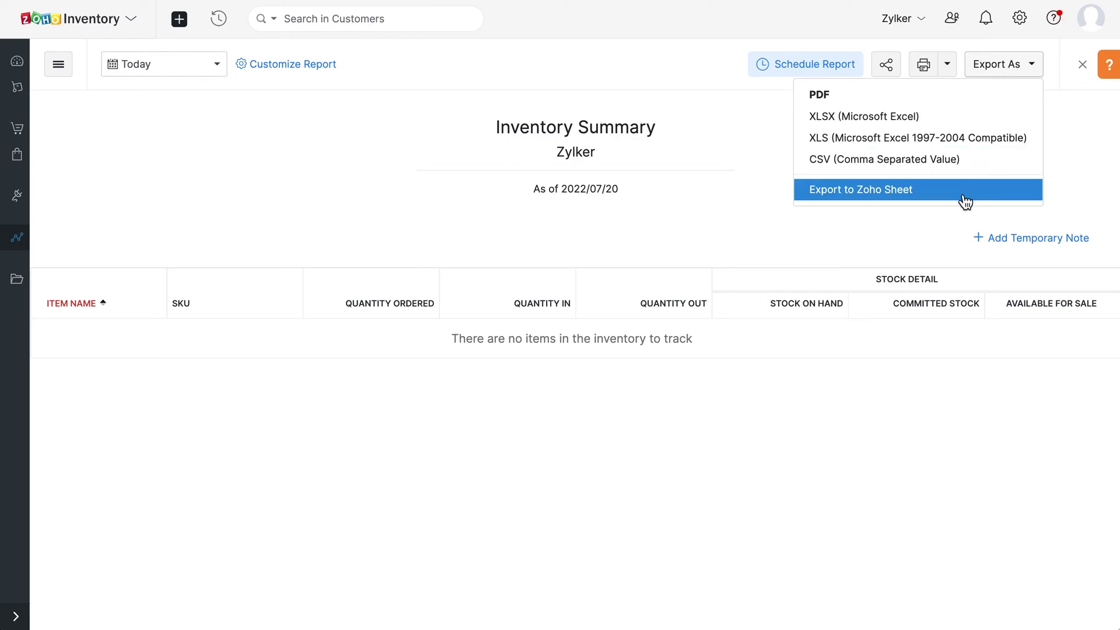
left_click(1022, 69)
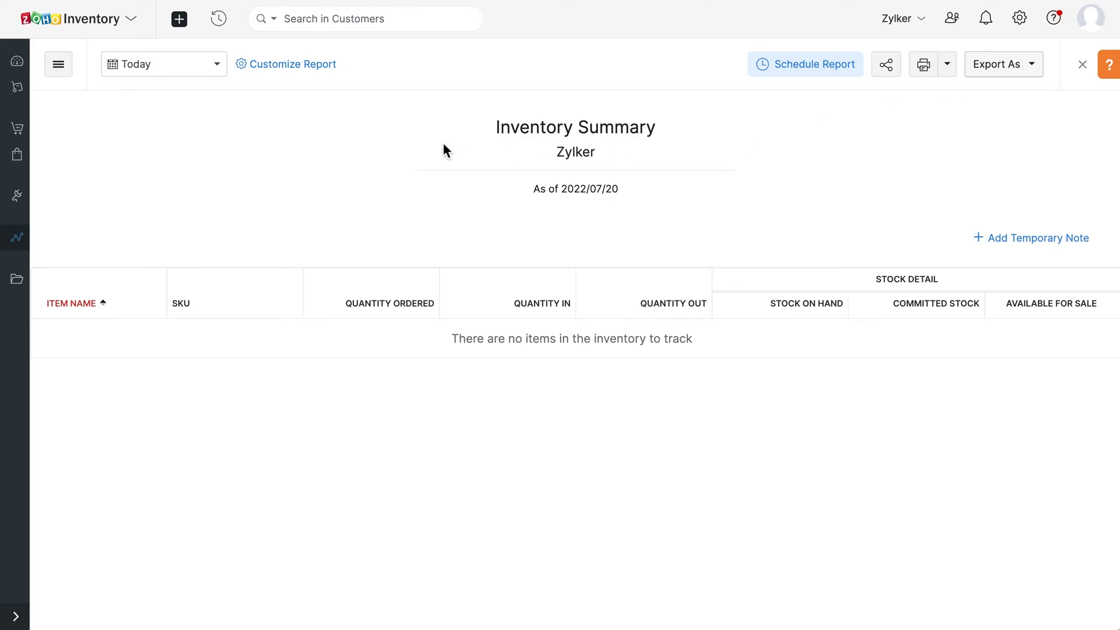
left_click(17, 616)
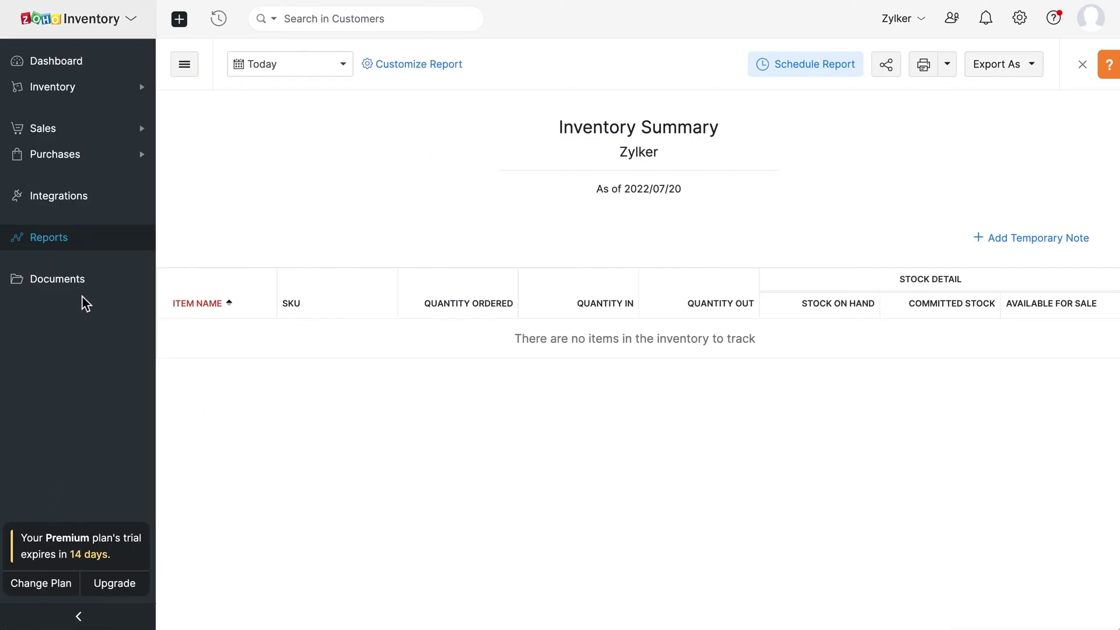
Step: Upload Bill-001.pdf, Bill-02.pdf and Bill-03.pdf from the desktop to Documents and preview Bill-001
left_click(87, 285)
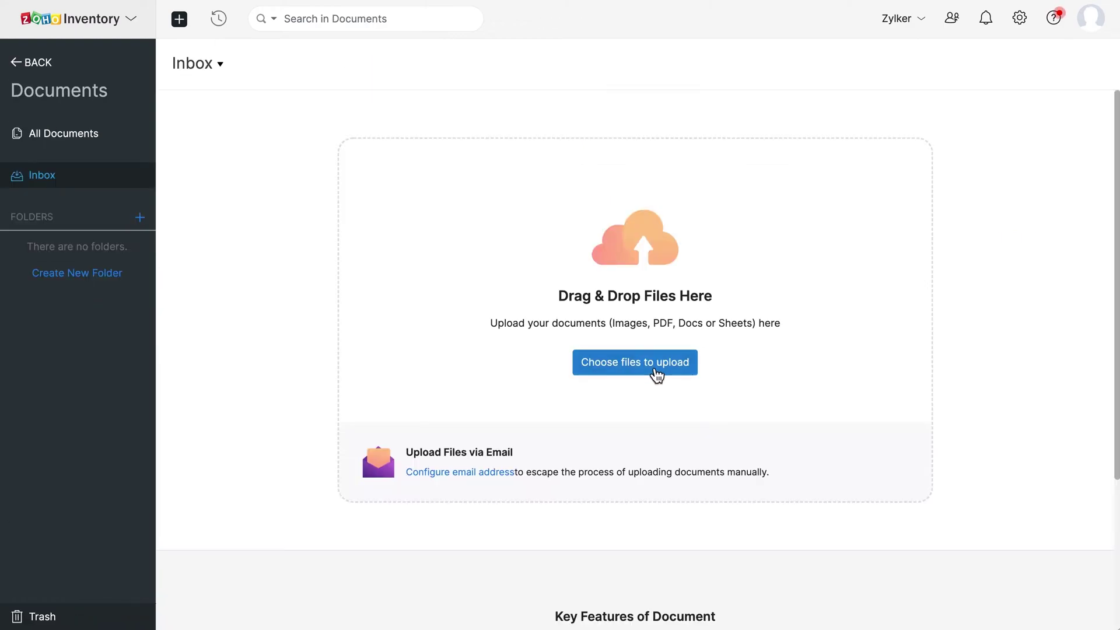
left_click(655, 373)
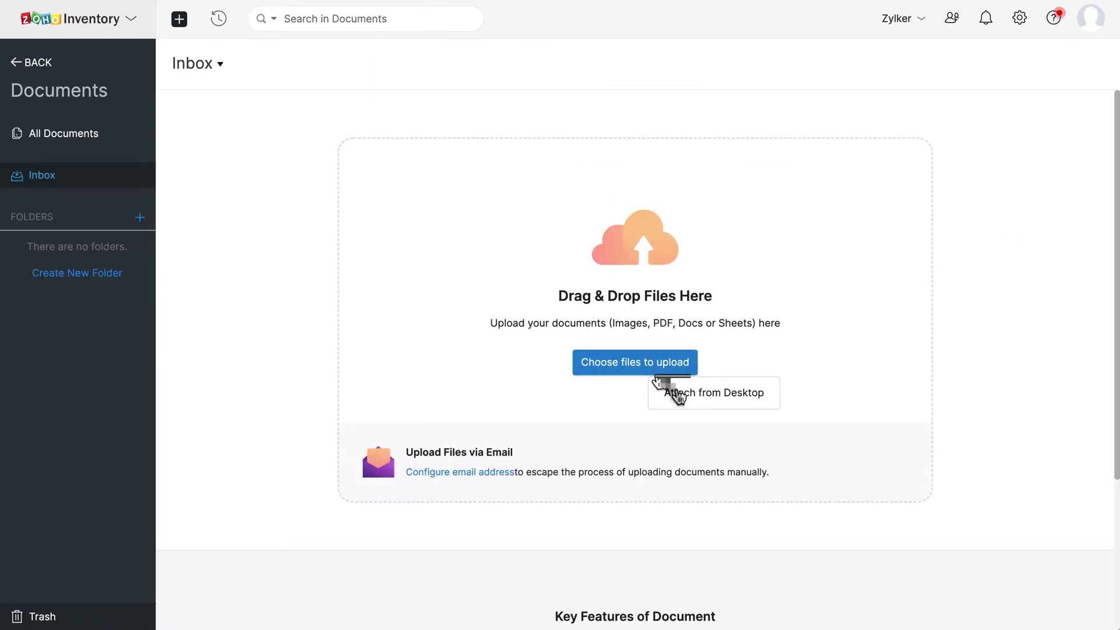
left_click(706, 408)
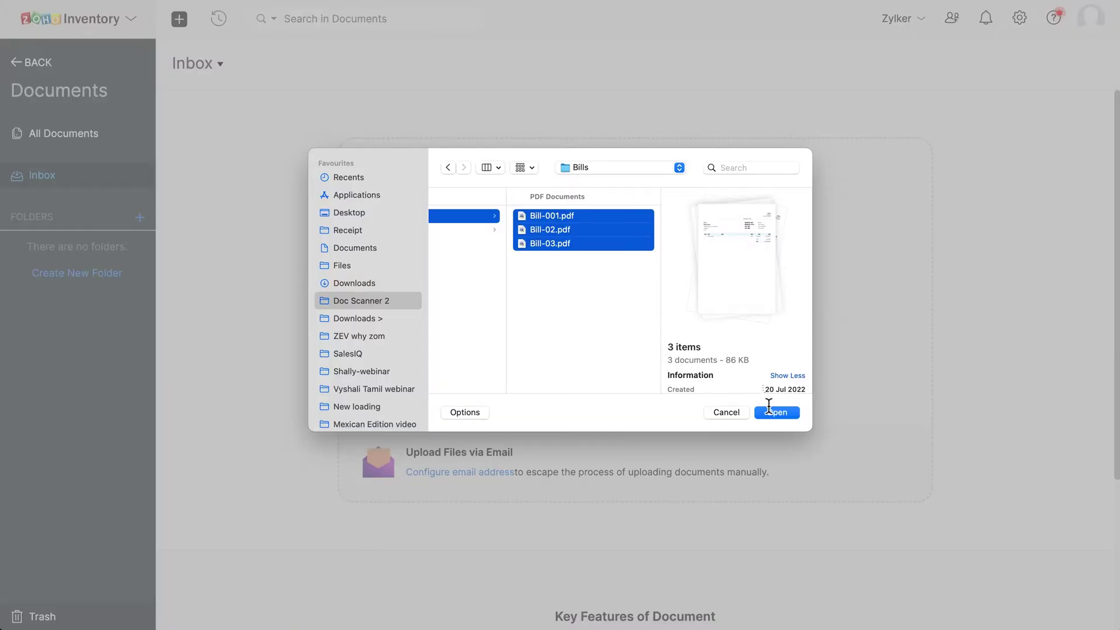
left_click(771, 411)
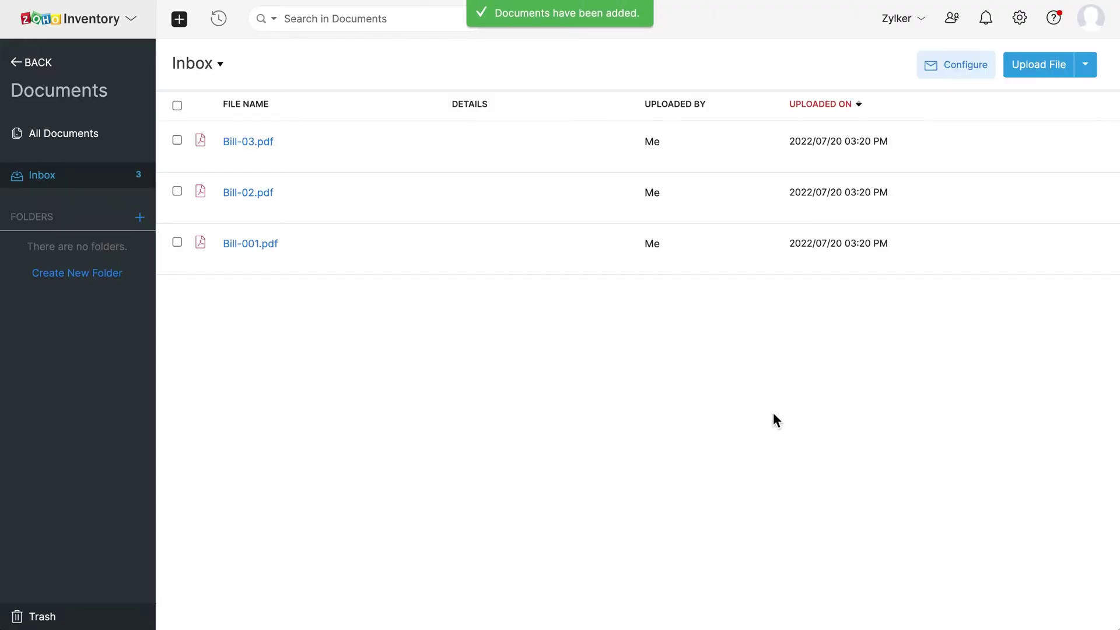
left_click(272, 252)
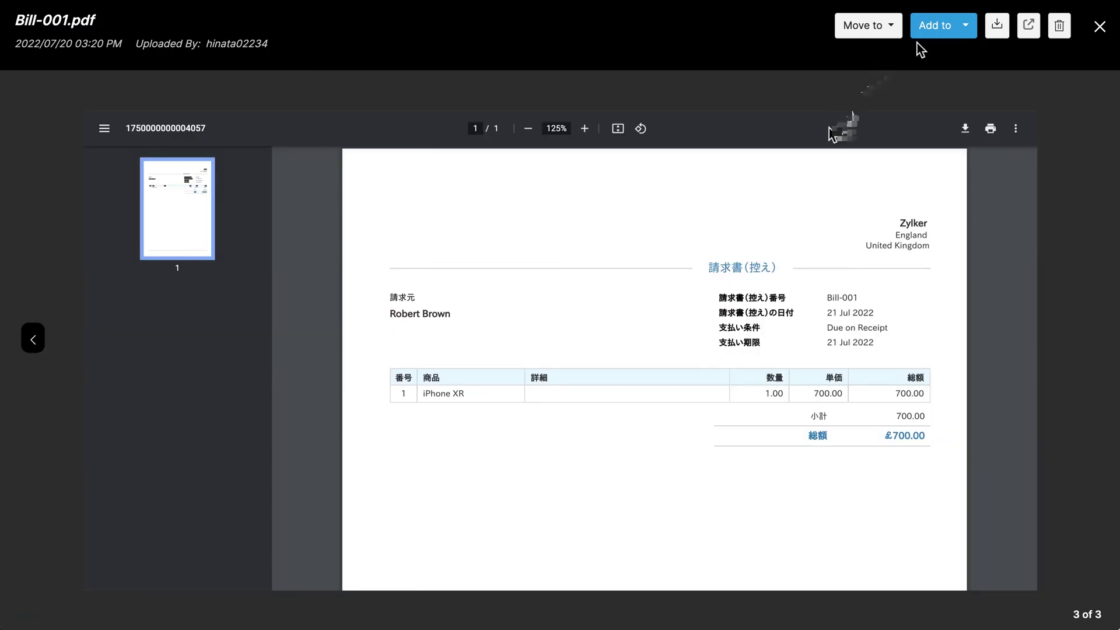
left_click(955, 34)
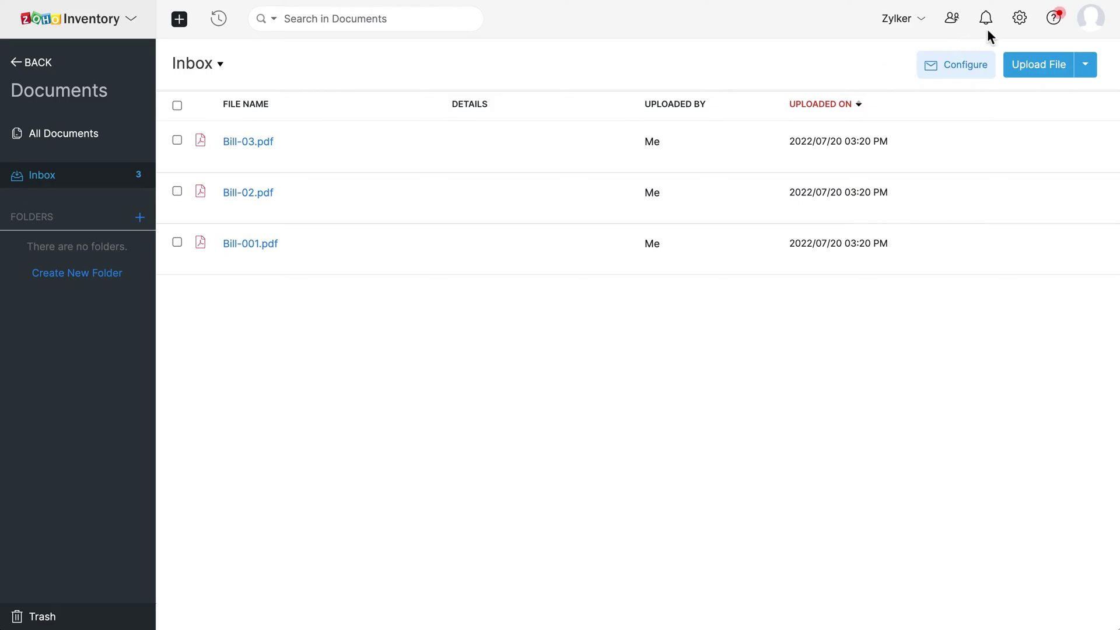
Step: Preview the Standard - European Style invoice template and its template language options
left_click(1021, 22)
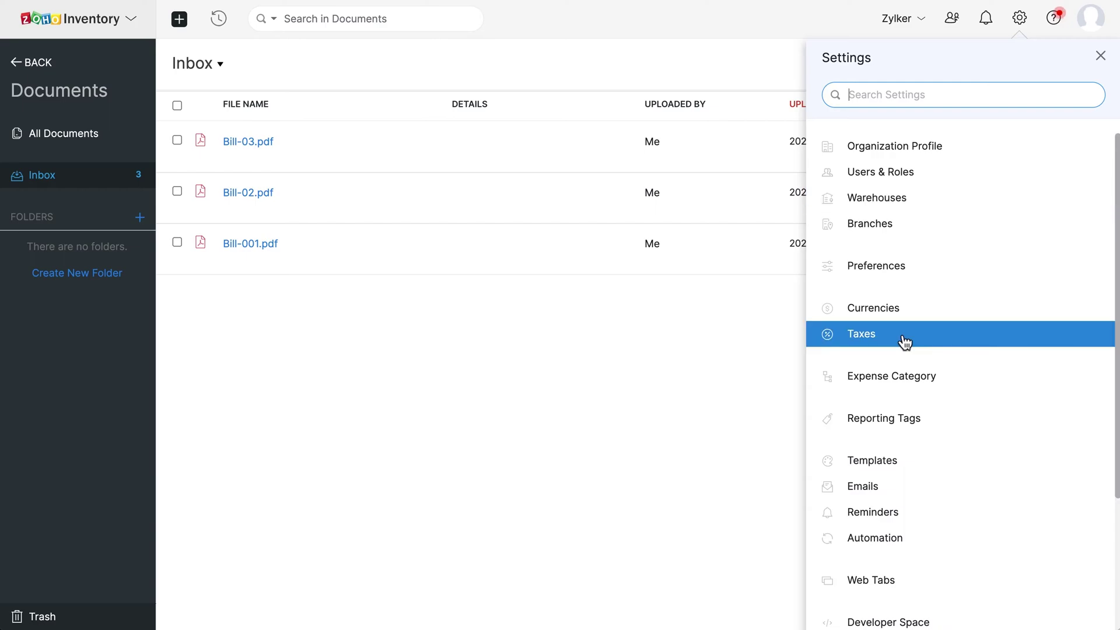
left_click(912, 472)
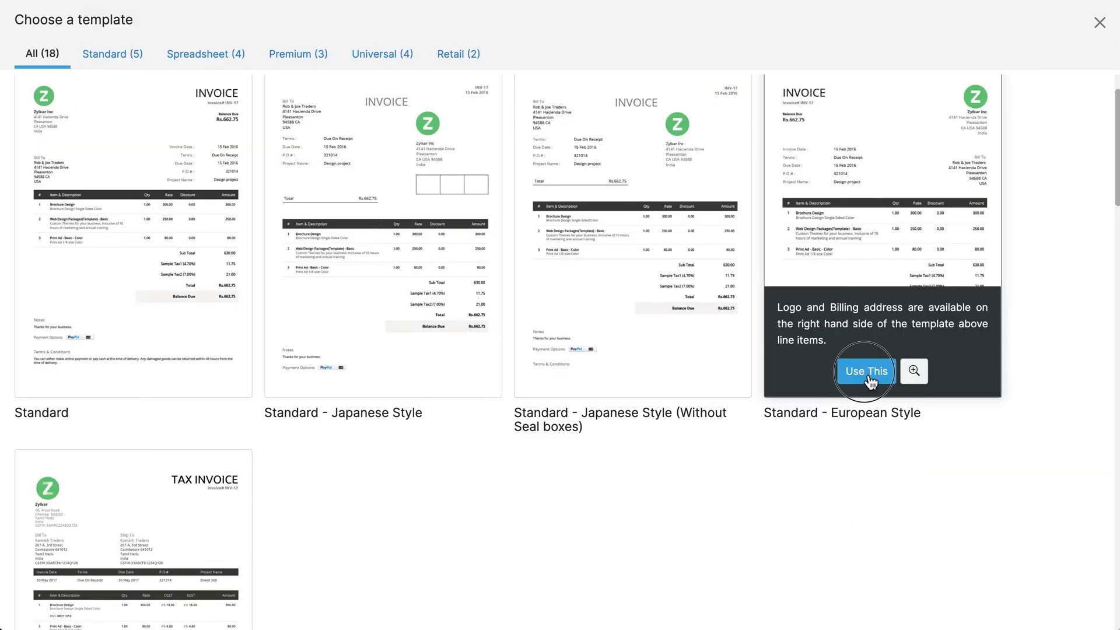
left_click(869, 377)
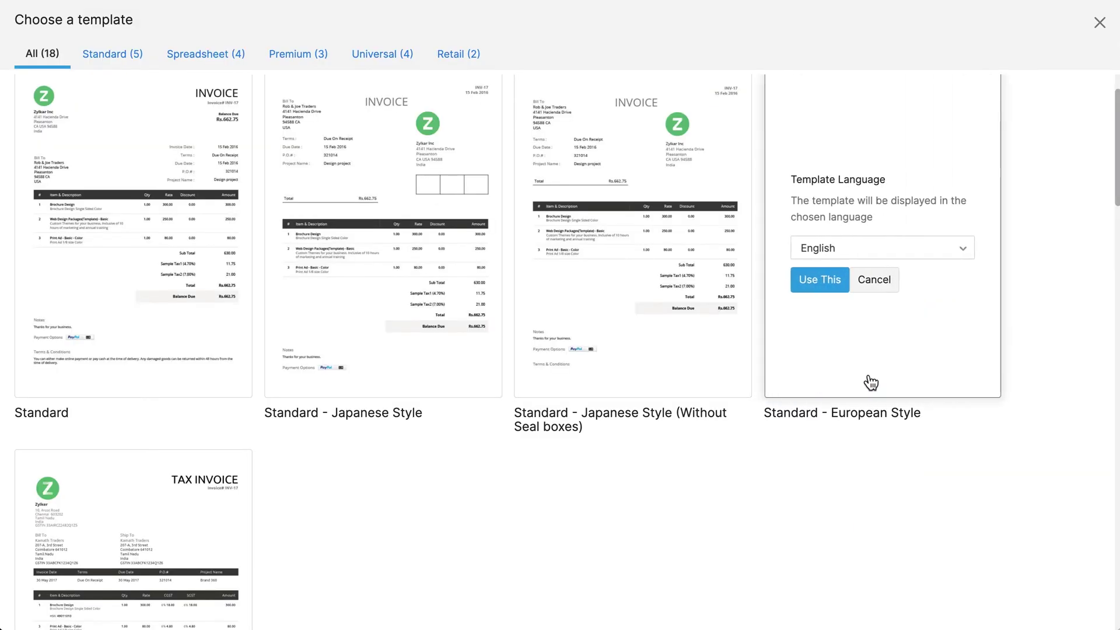
left_click(870, 258)
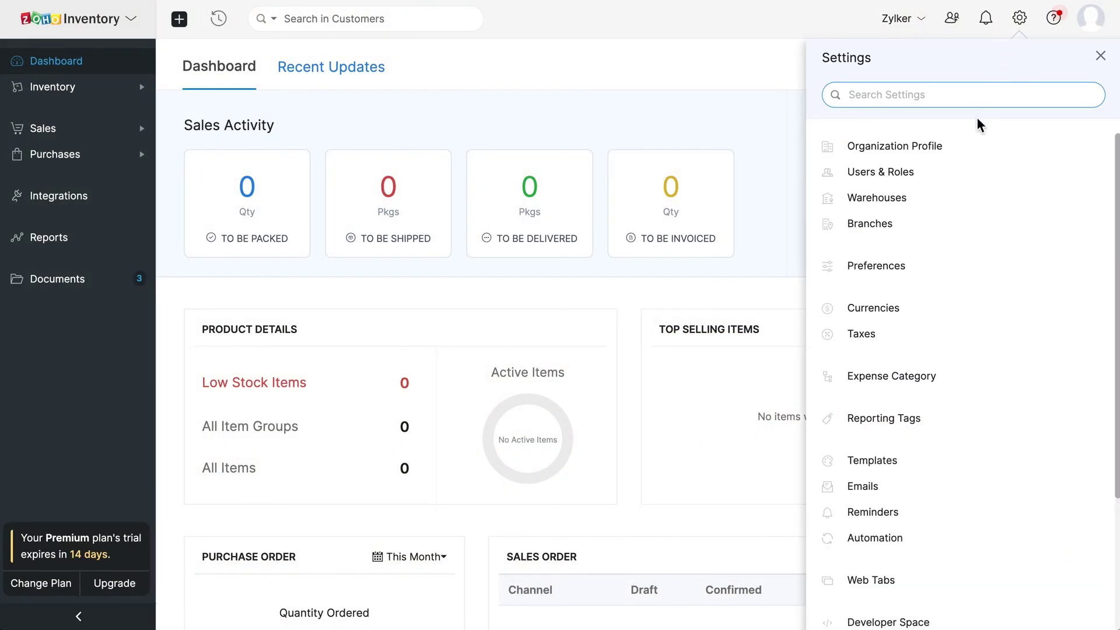
Step: Upload Z-logo.png as the organization logo and keep Retail (E-Commerce and Offline) industry
left_click(960, 153)
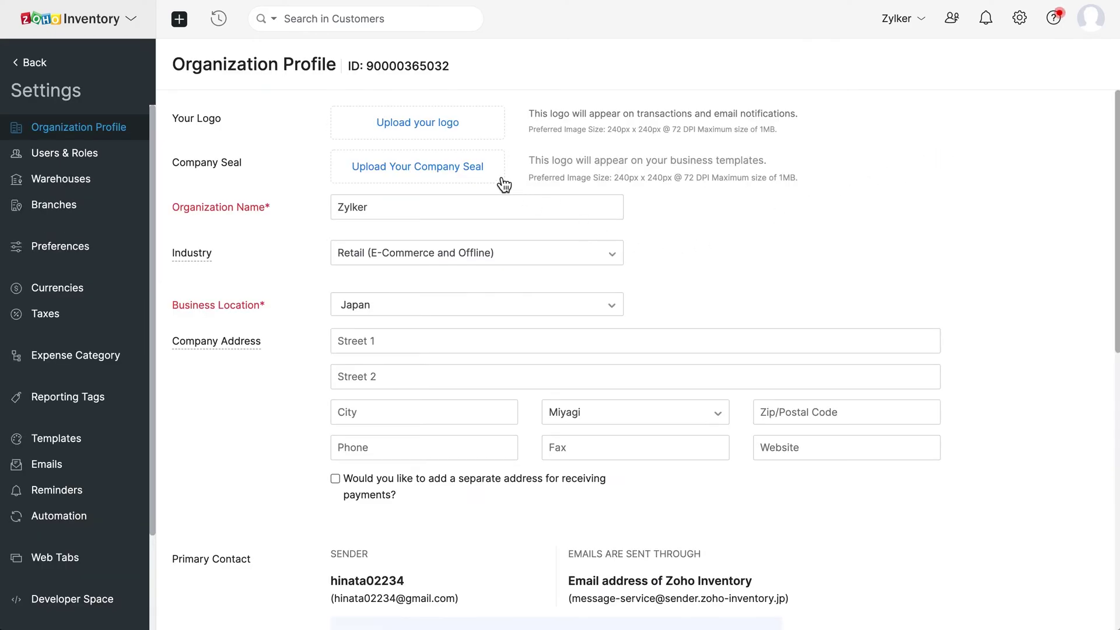
left_click(445, 129)
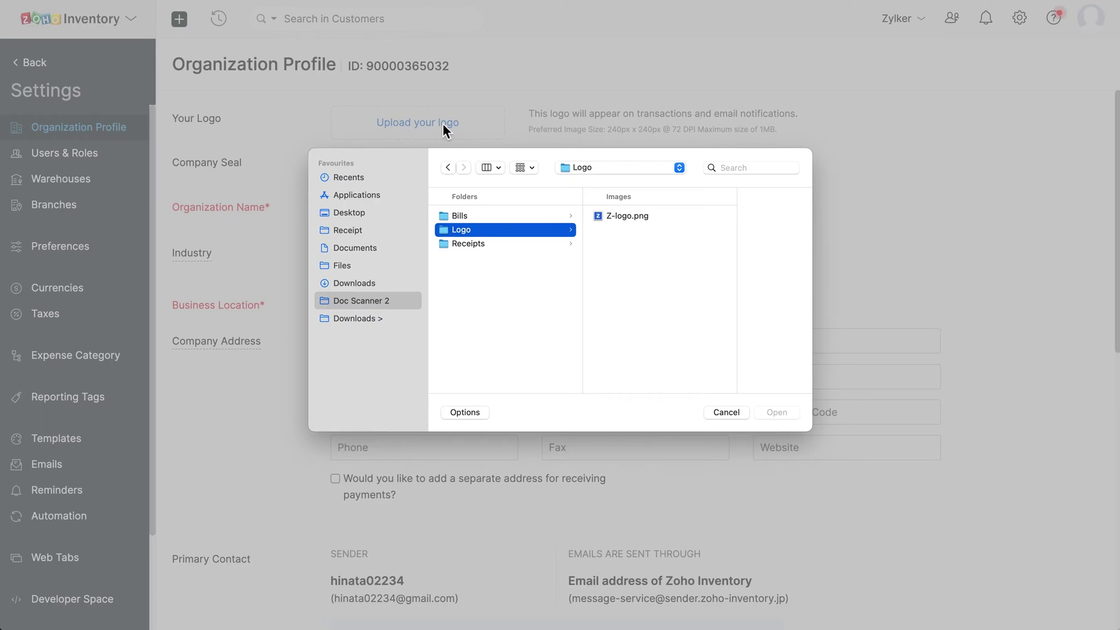
left_click(628, 217)
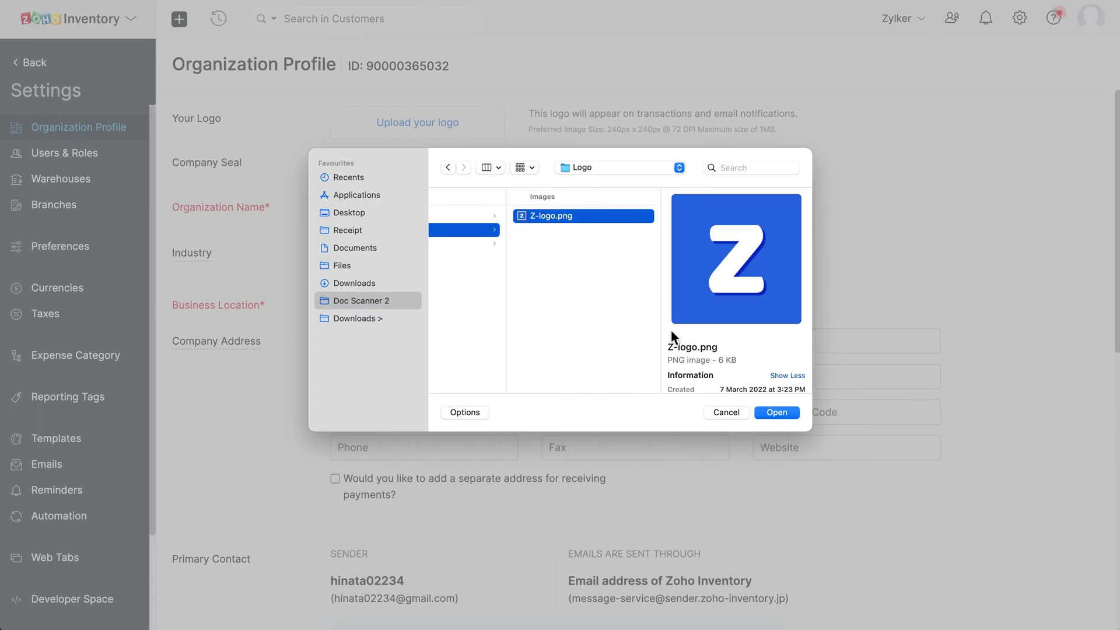
left_click(778, 413)
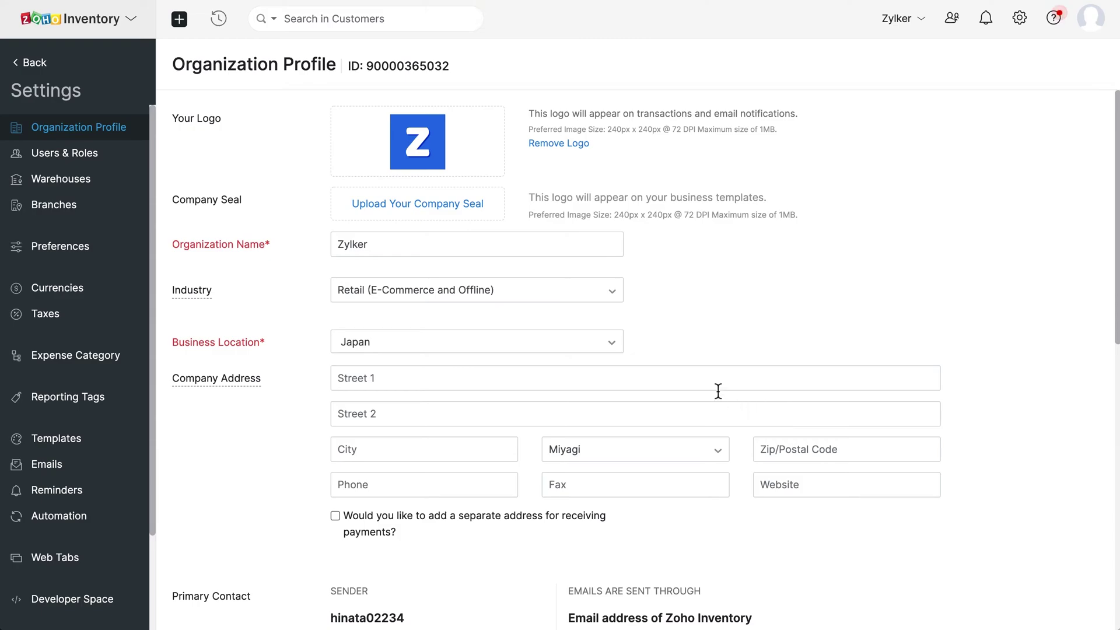
left_click(536, 294)
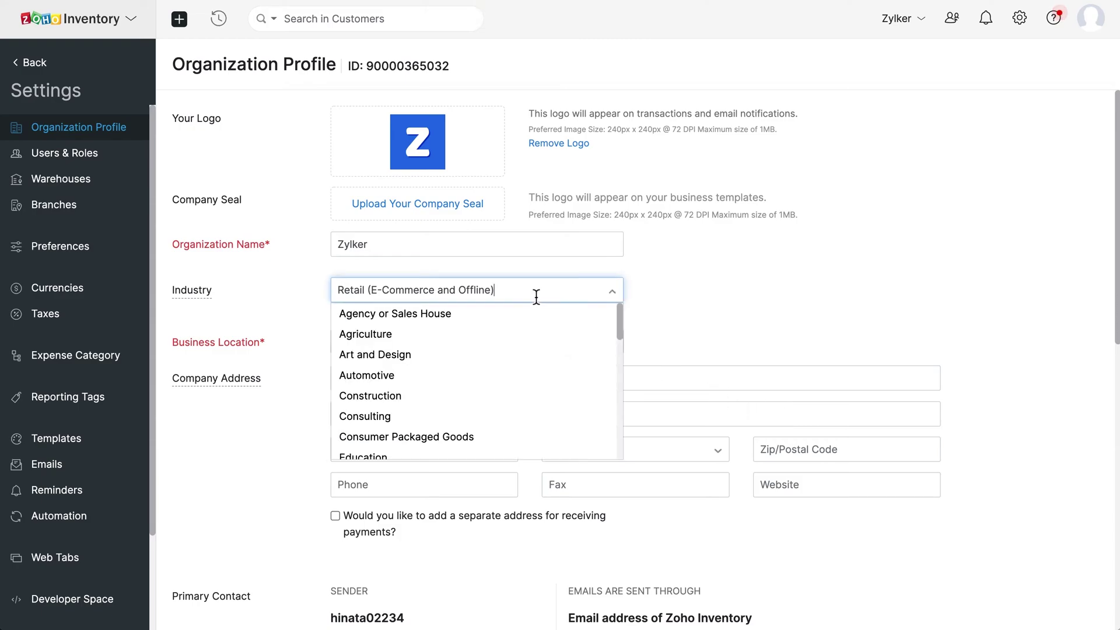
left_click(536, 297)
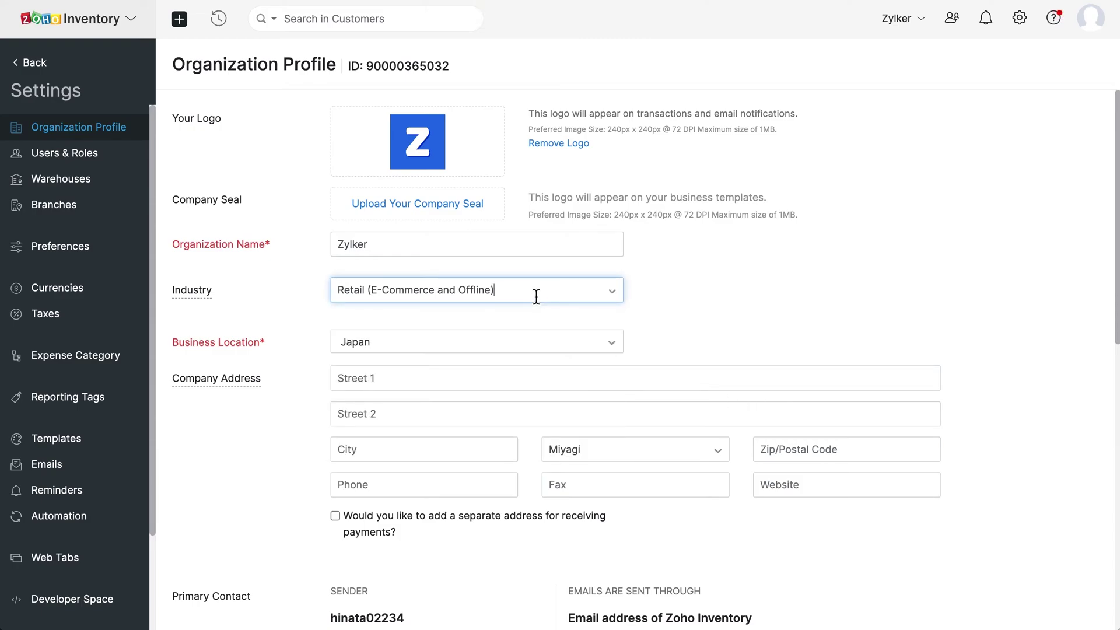
Step: Fill in the company address, without a separate payment address
left_click(395, 379)
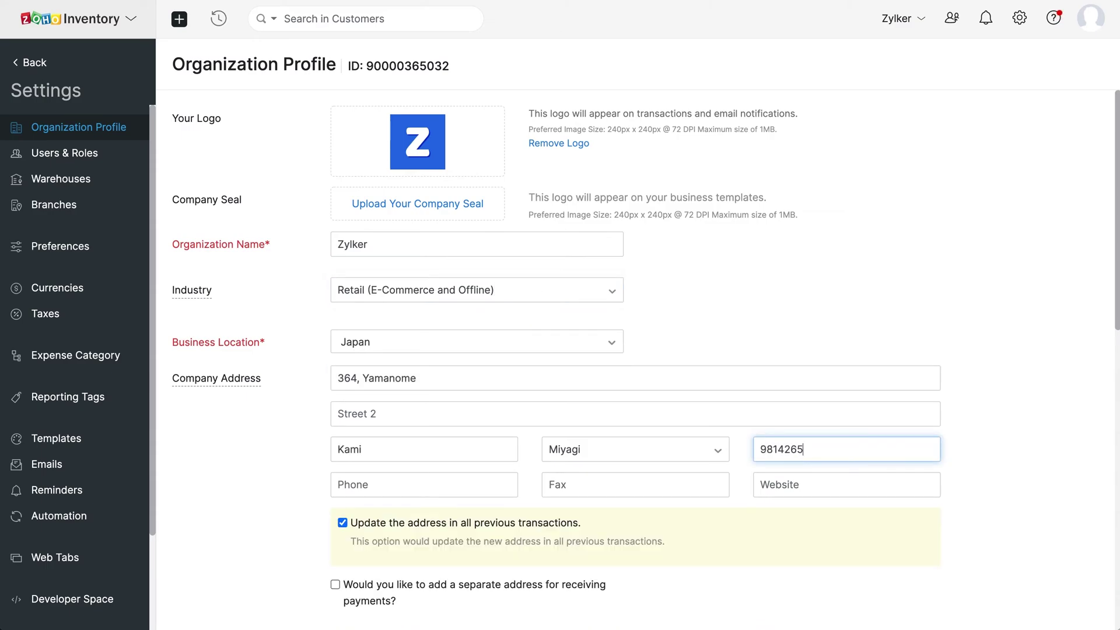
scroll(336, 377, "down", 4)
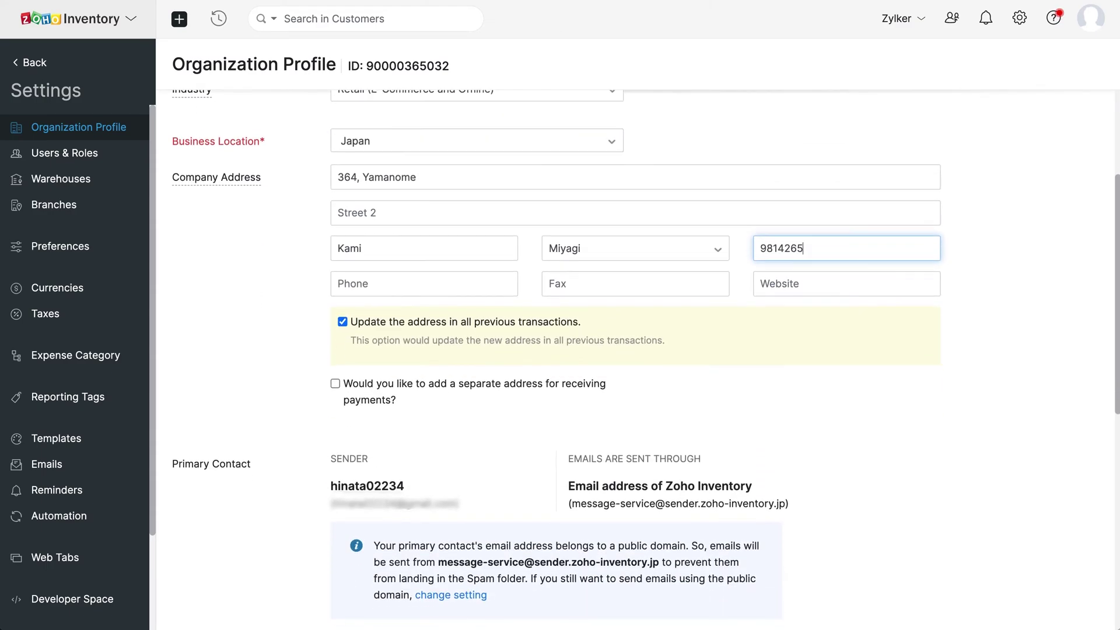
left_click(335, 376)
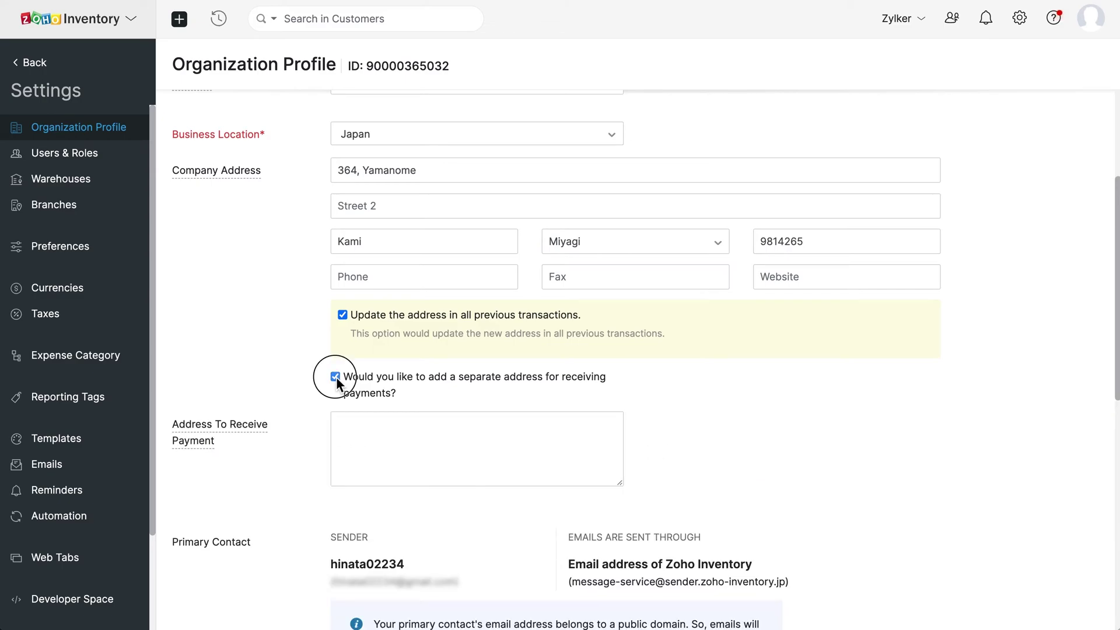
left_click(335, 376)
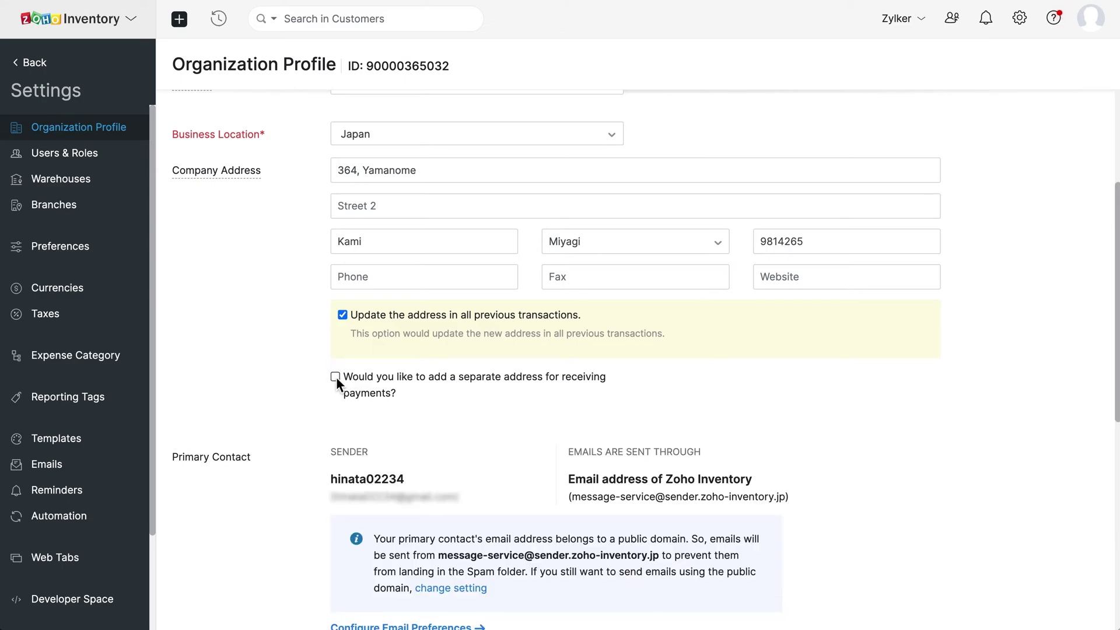
scroll(336, 376, "down", 3)
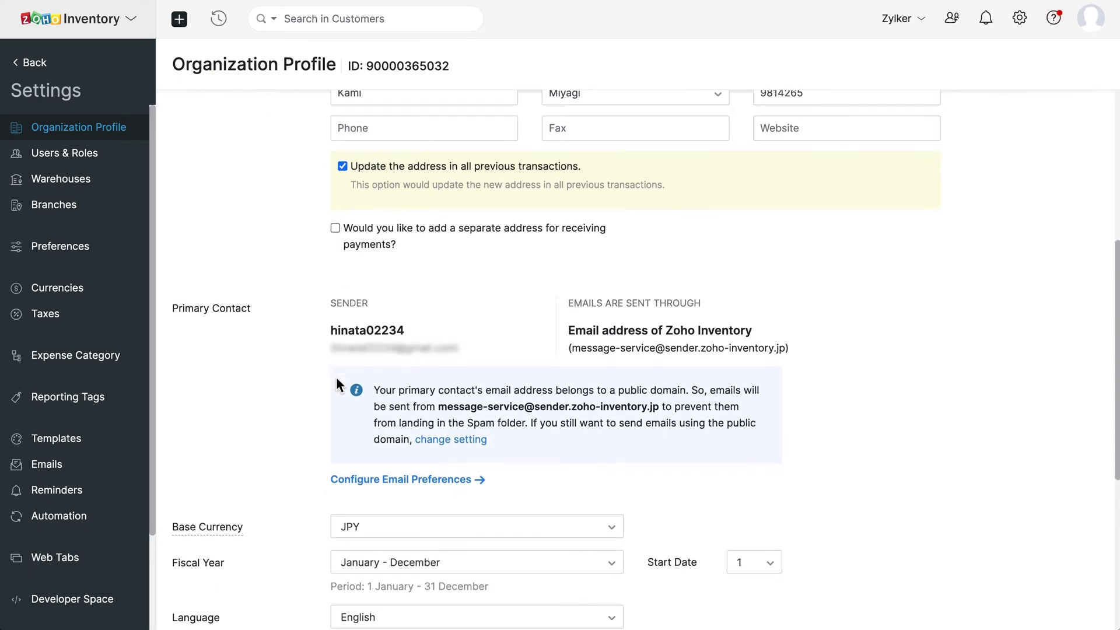
scroll(336, 385, "down", 1)
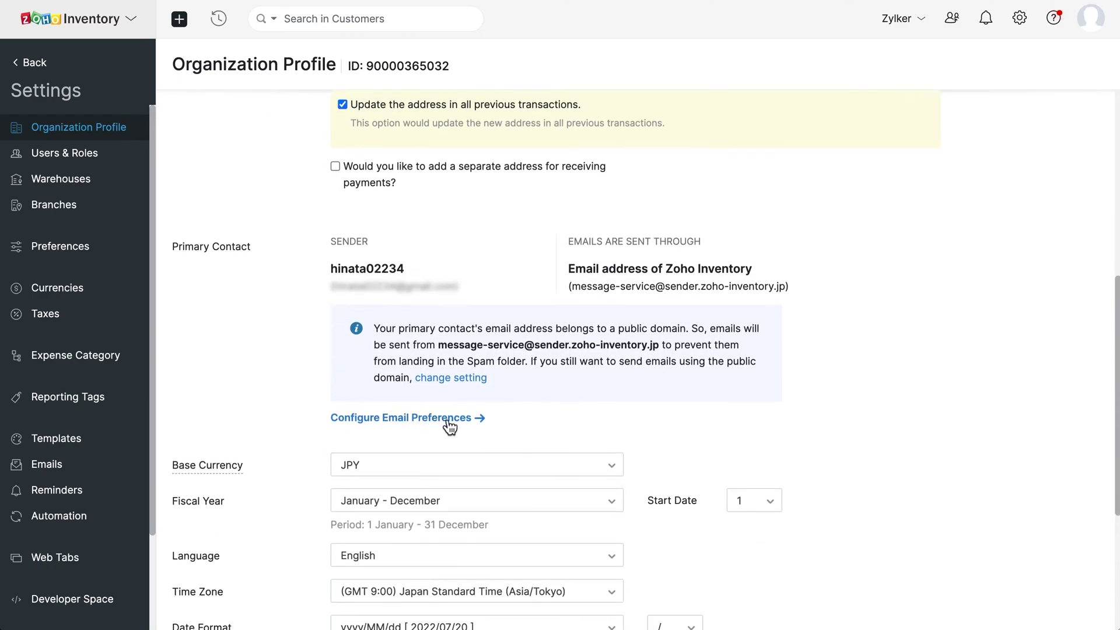
scroll(463, 430, "down", 3)
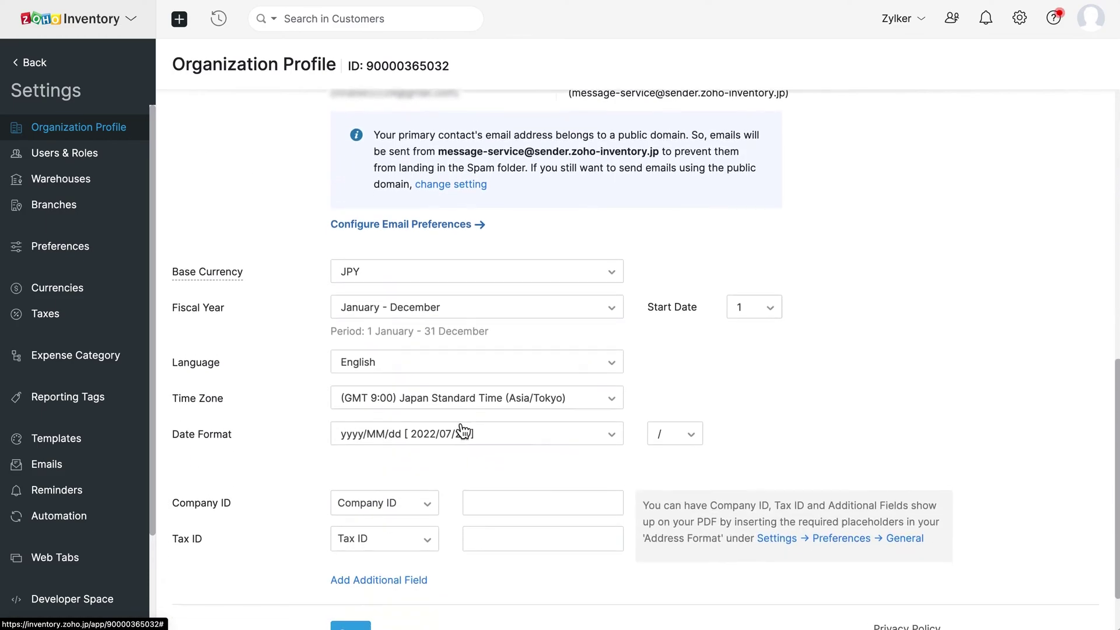
Step: Keep JPY, January - December, English, Japan Standard Time and yyyy/MM/dd, then save
left_click(612, 272)
left_click(613, 274)
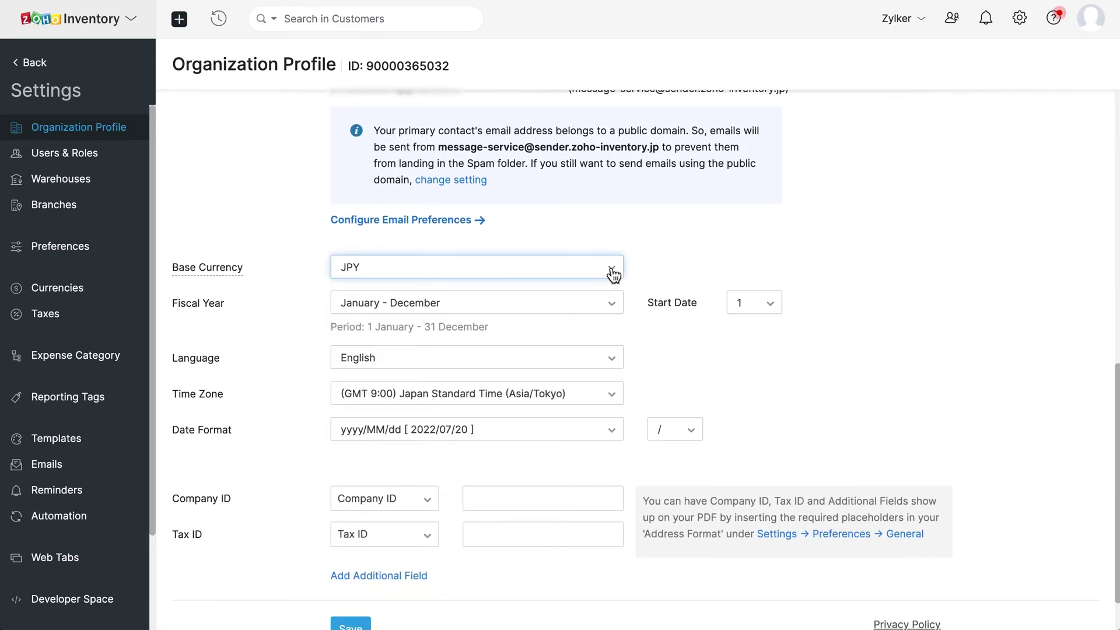
left_click(576, 304)
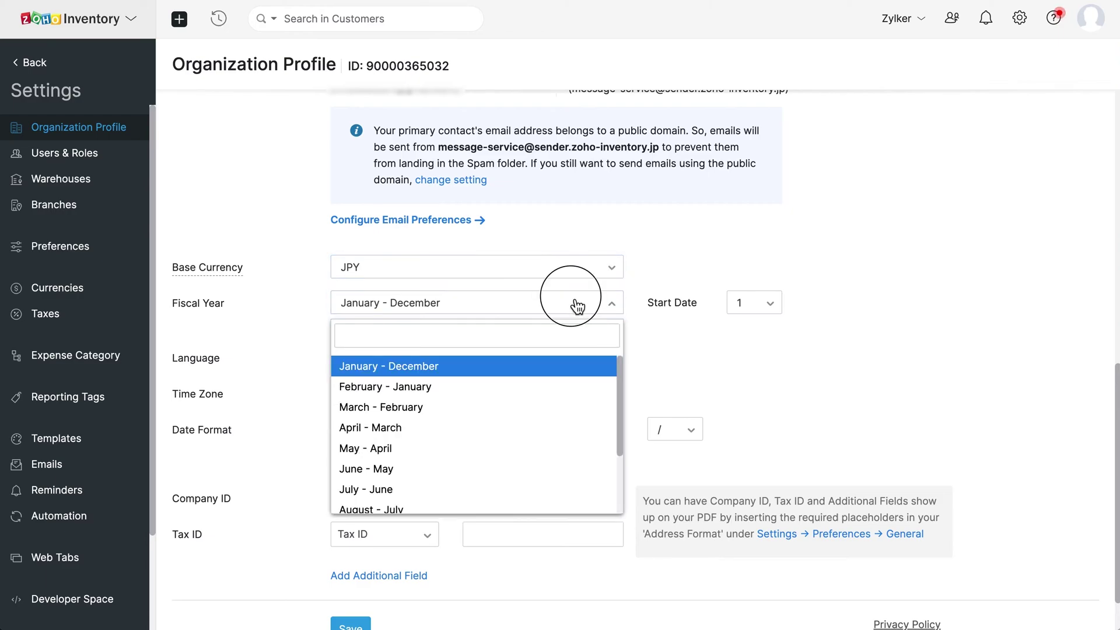
left_click(578, 305)
left_click(534, 359)
left_click(536, 361)
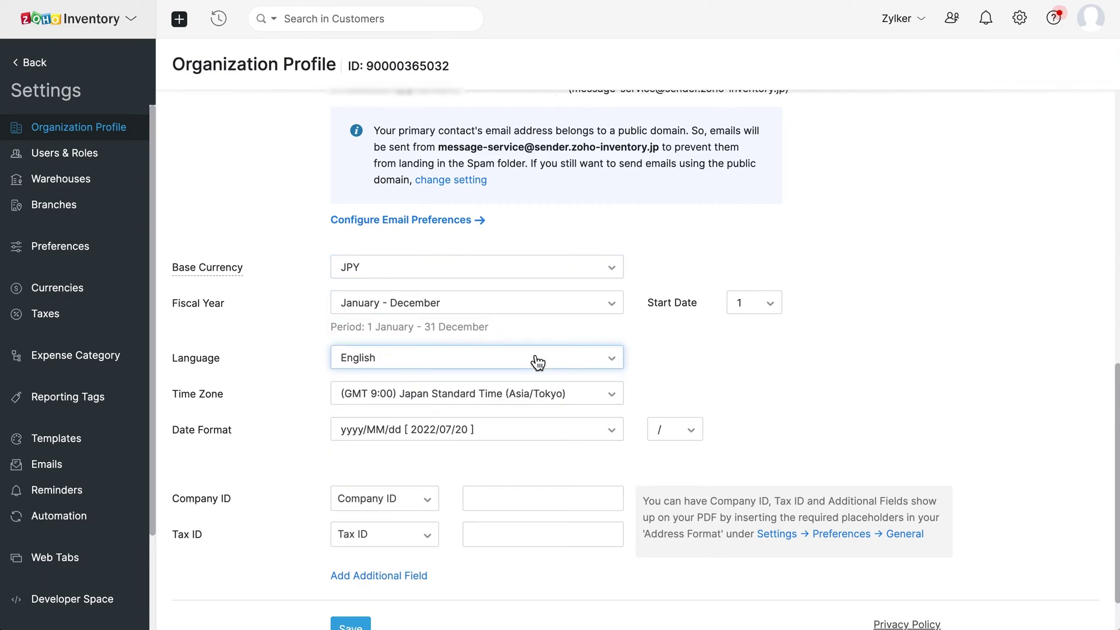
scroll(537, 363, "down", 1)
left_click(573, 337)
left_click(573, 338)
left_click(590, 375)
left_click(591, 374)
left_click(351, 568)
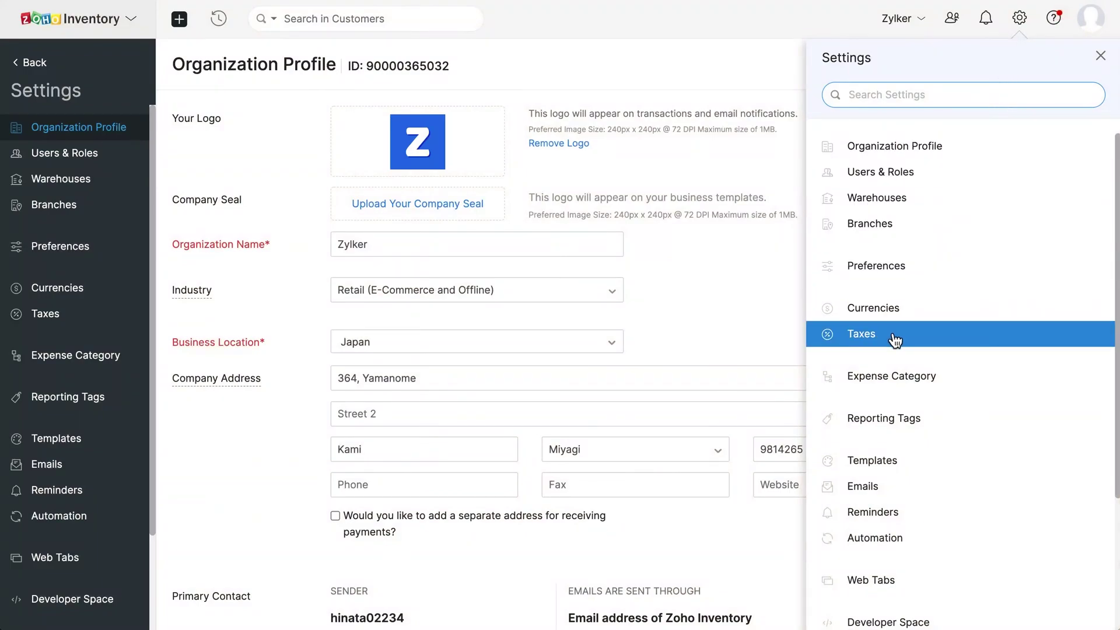
Step: In the tax settings, create the Consumption Tax rate at 0%
left_click(894, 340)
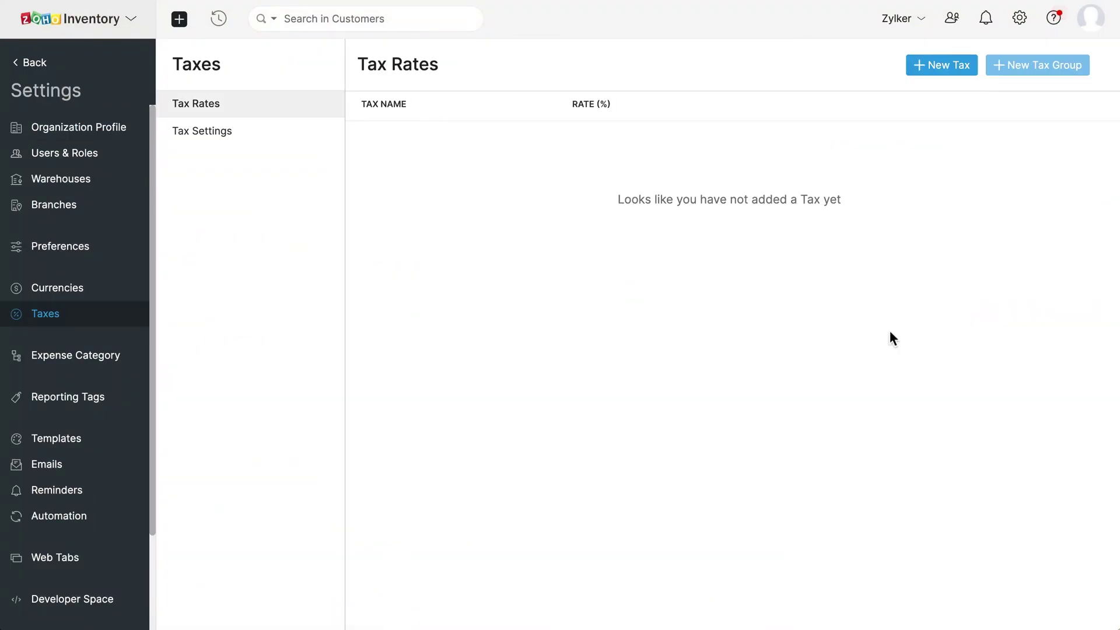
left_click(939, 69)
type("Consumption Tax")
left_click(651, 109)
type("0")
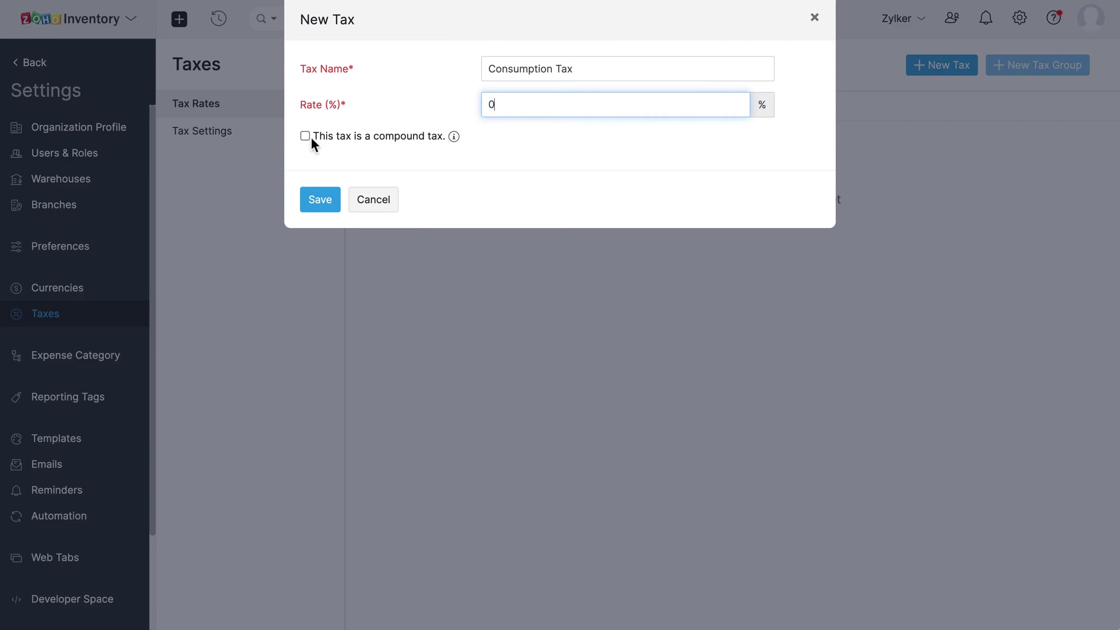
left_click(304, 137)
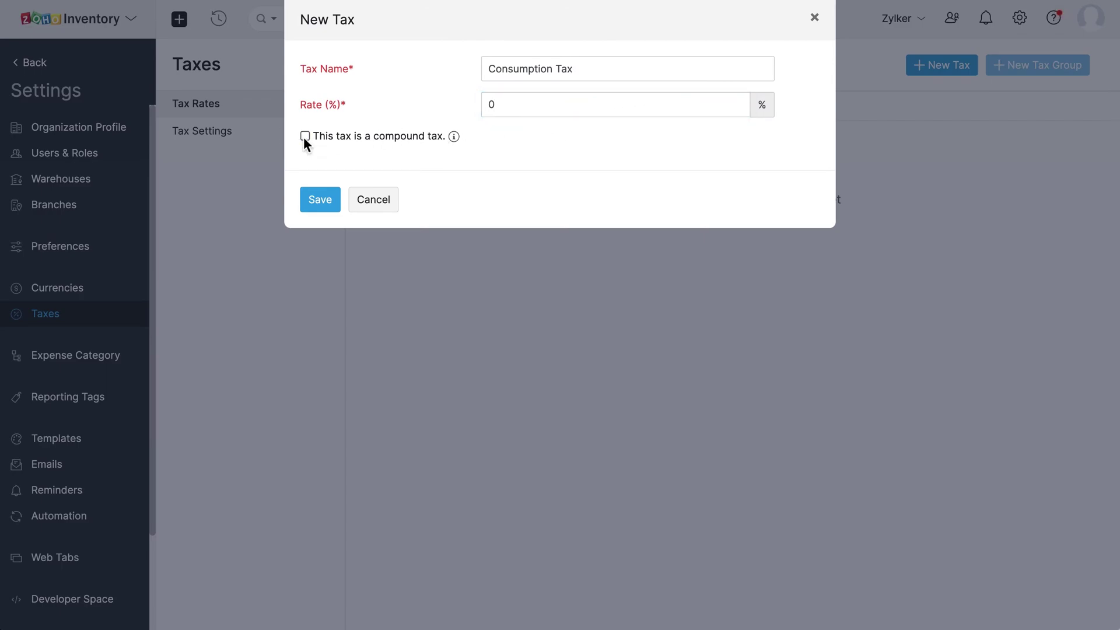
left_click(319, 199)
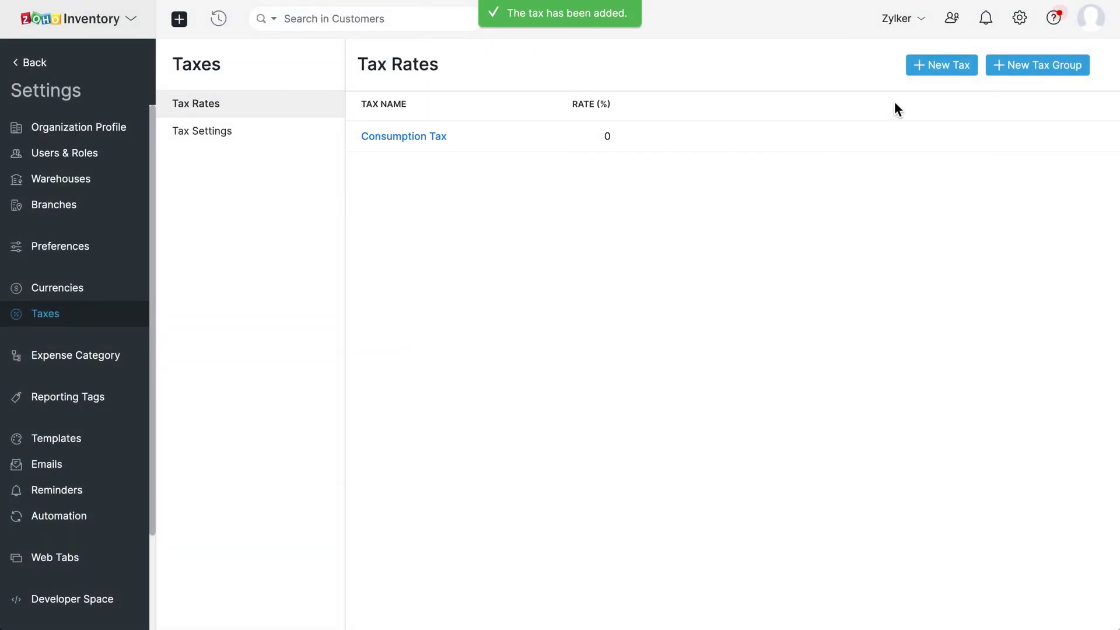
Step: Add a second tax, Residential Tax, at 10%
left_click(942, 65)
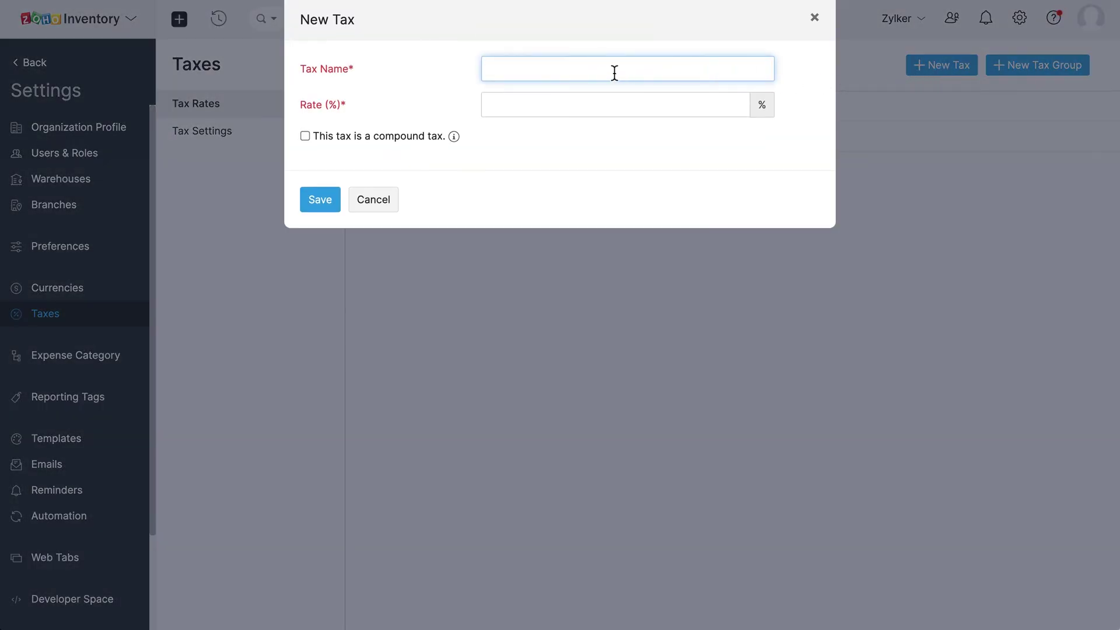
type("Residential Tax")
left_click(605, 102)
type("10")
left_click(331, 205)
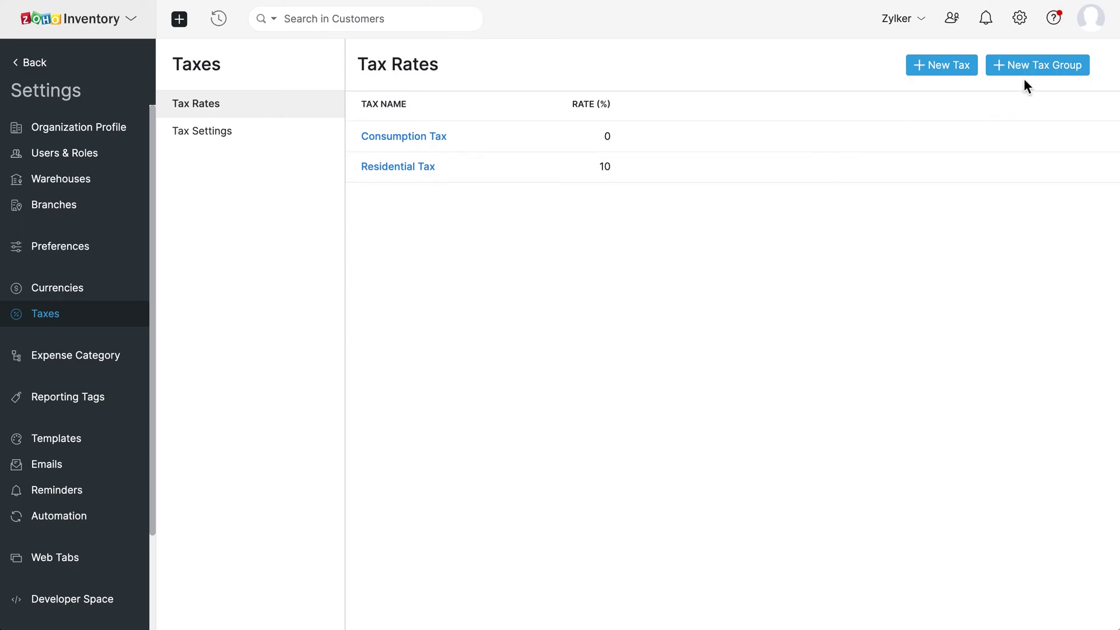
Step: Create Tax Group 01 combining the two taxes and save it
left_click(1044, 77)
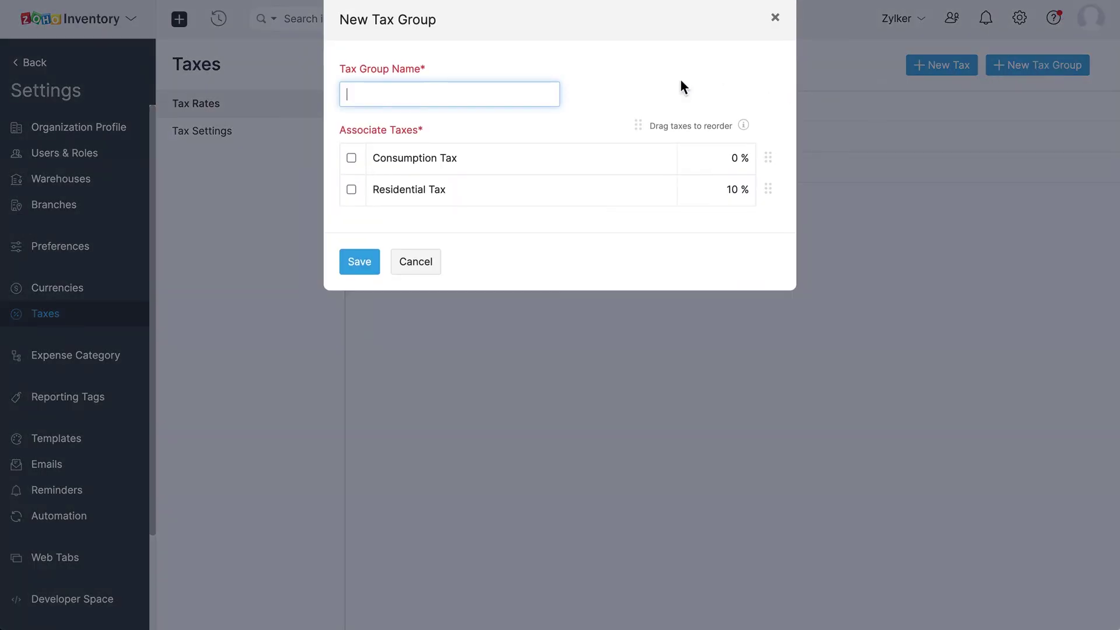
left_click(452, 88)
type("Tax Group 01")
left_click(354, 158)
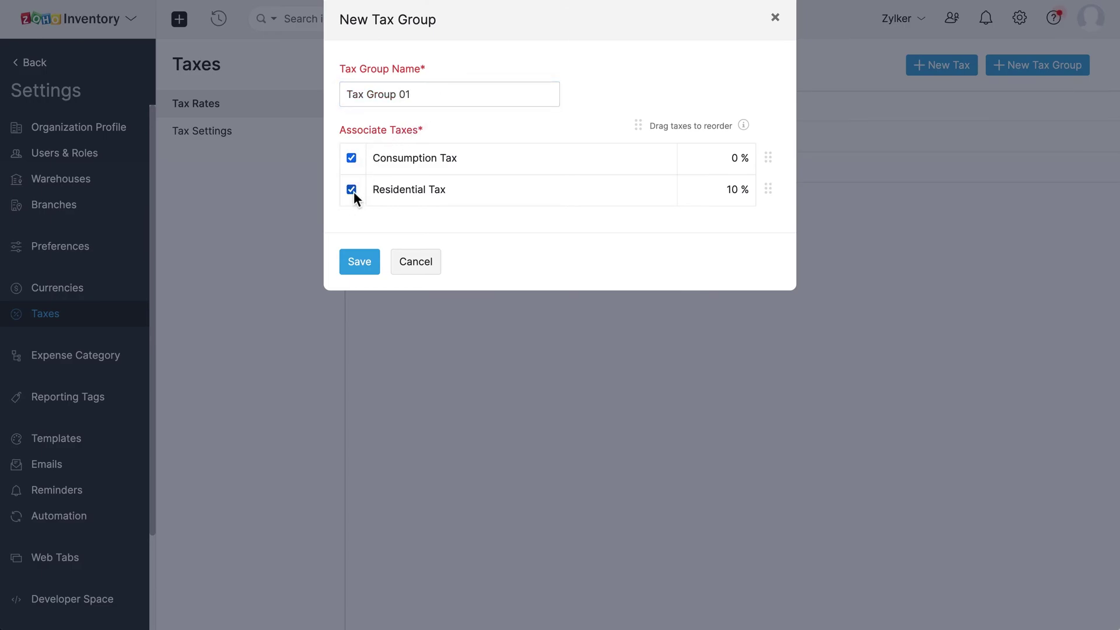
left_click(360, 267)
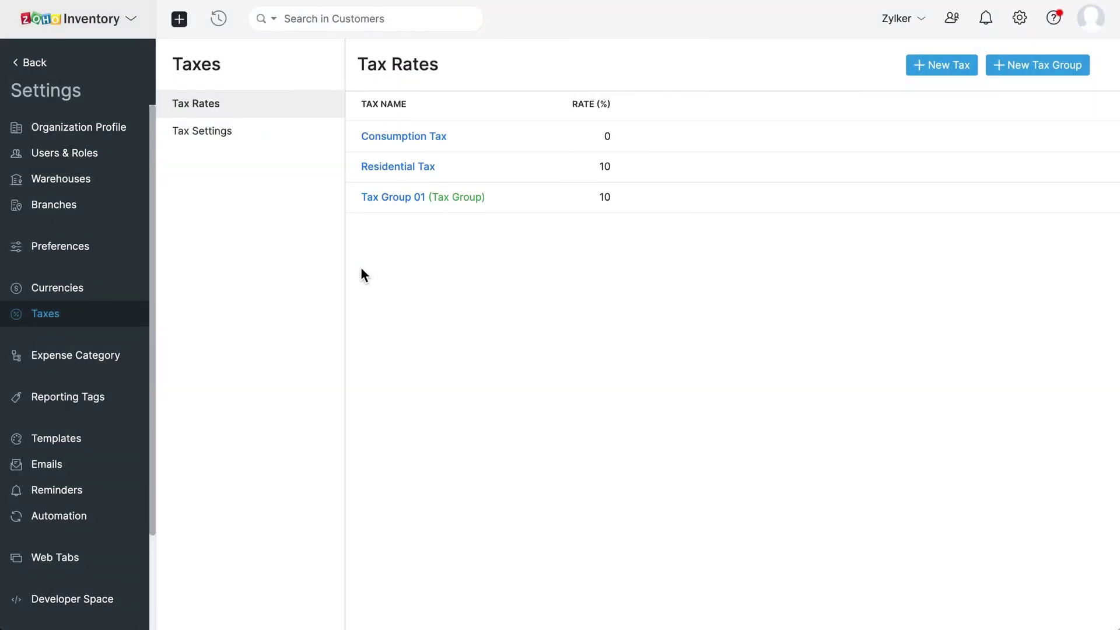
Step: In Tax Settings, turn on VAT MOSS tracking and enter the EORI number
left_click(269, 134)
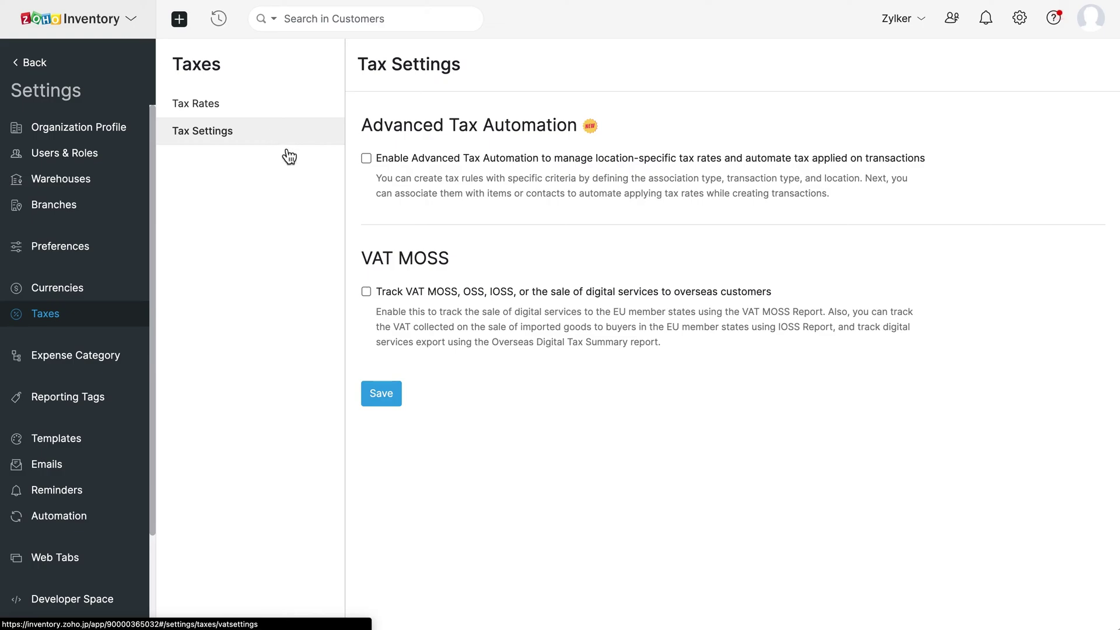
left_click(368, 291)
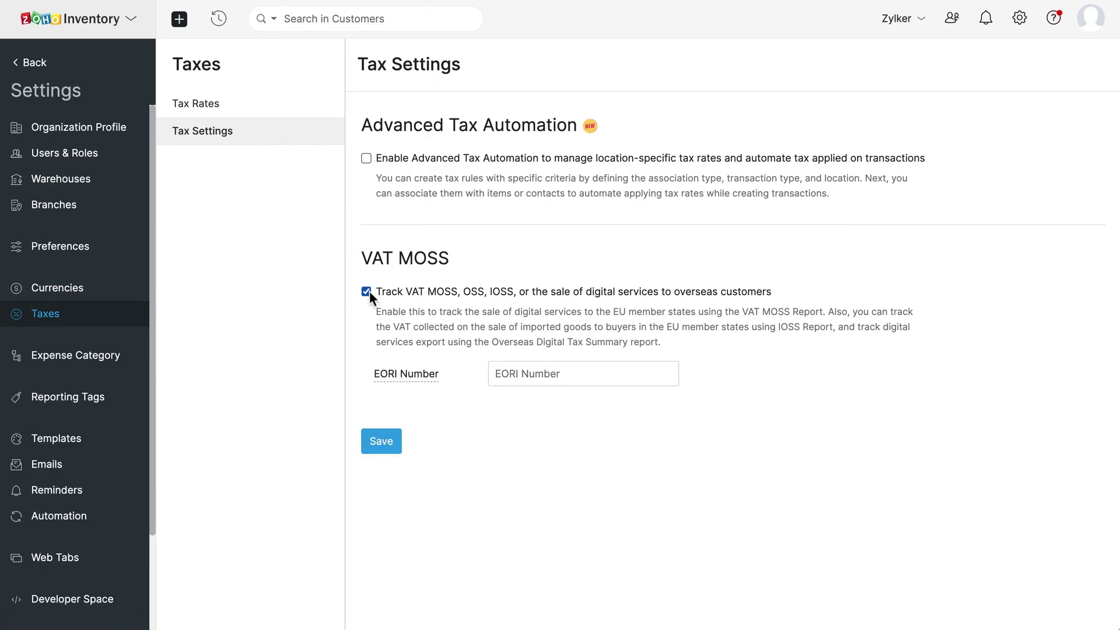
left_click(545, 374)
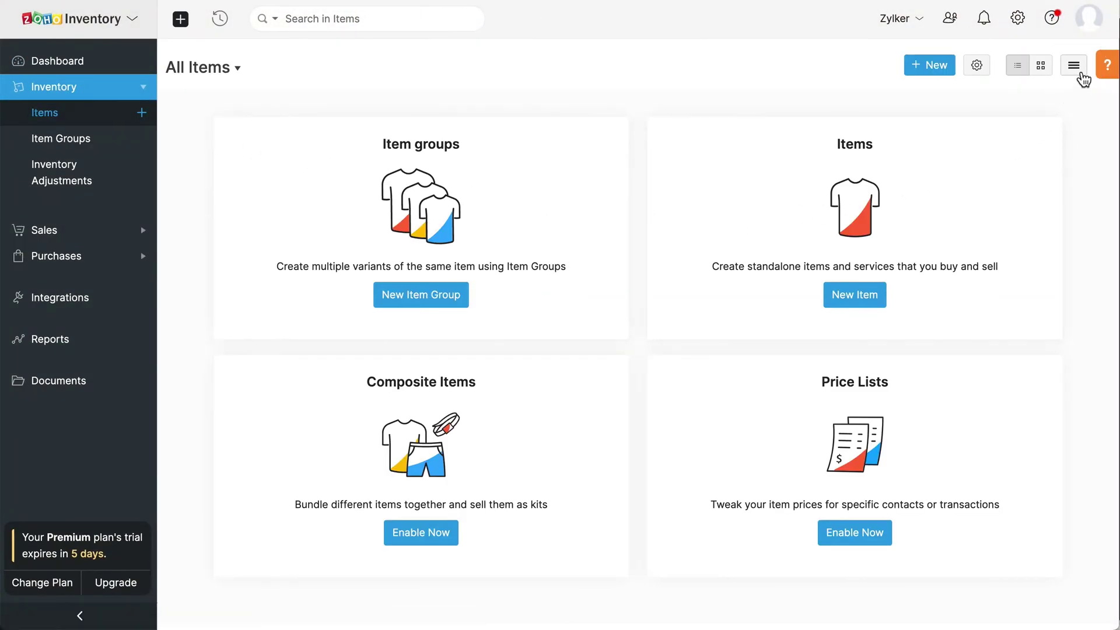
Step: Check the Import Items page from the item list's actions menu, then return to All Items
left_click(1077, 74)
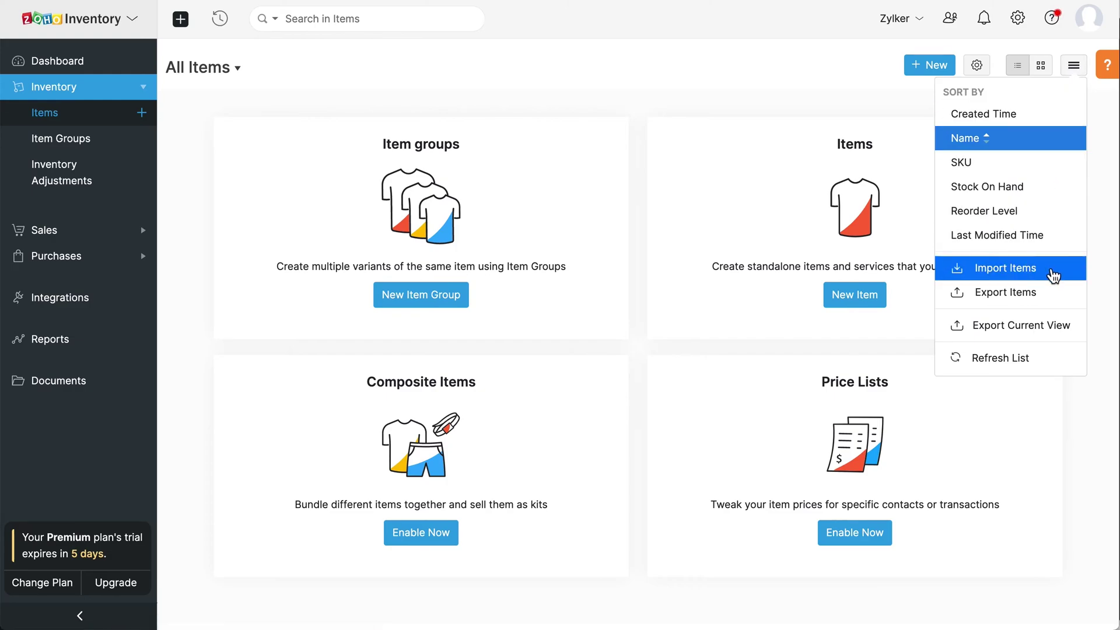
left_click(1047, 270)
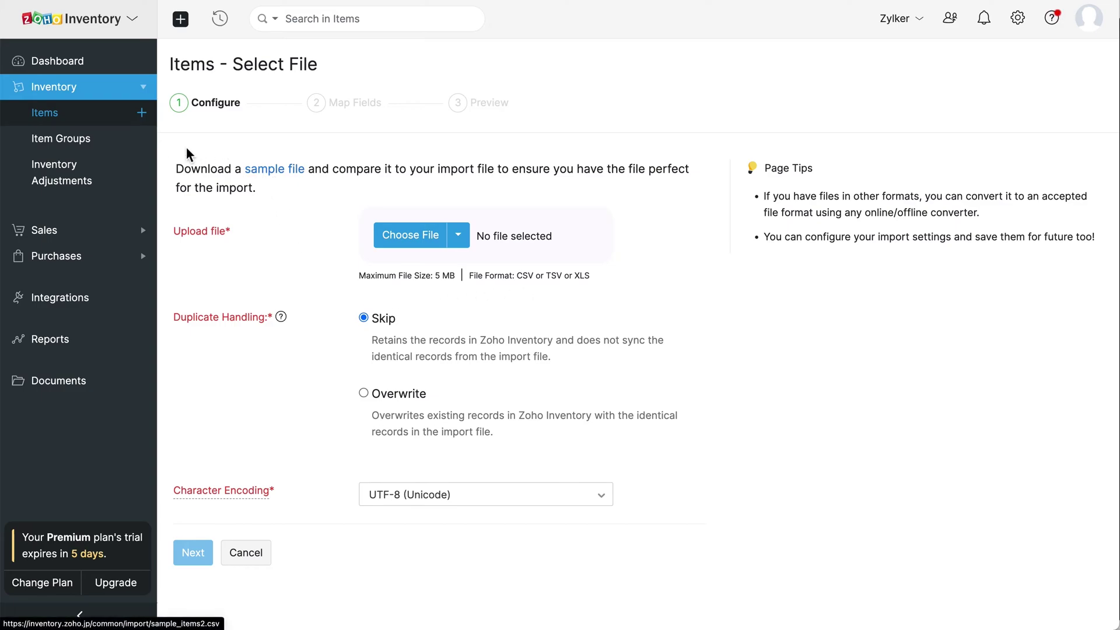
left_click(102, 119)
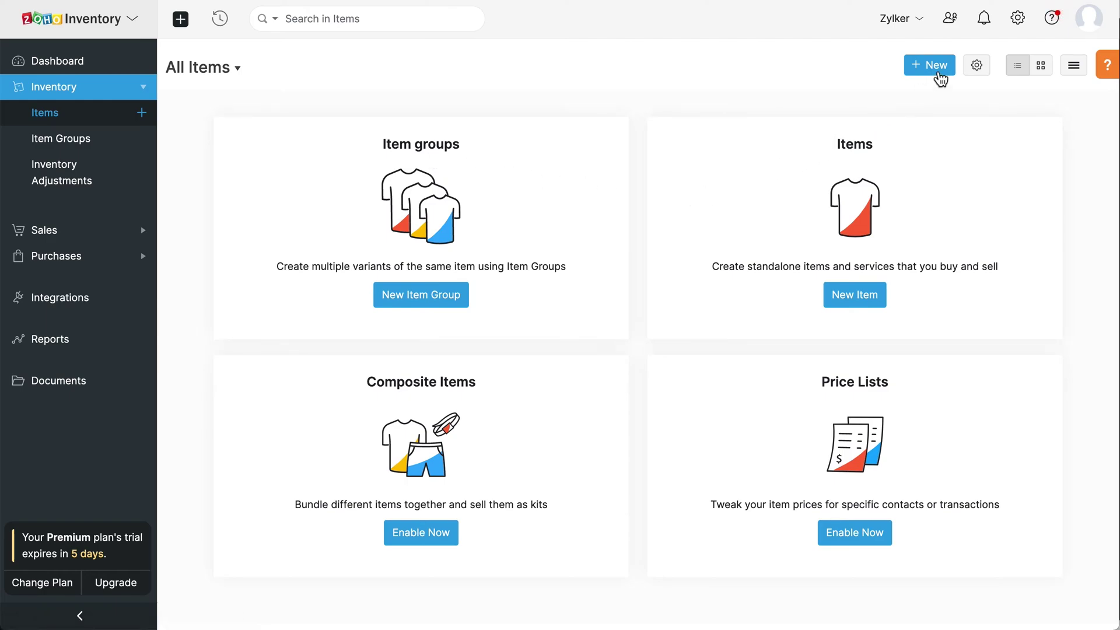
Step: Start a new goods-type item named iPhone X
left_click(939, 74)
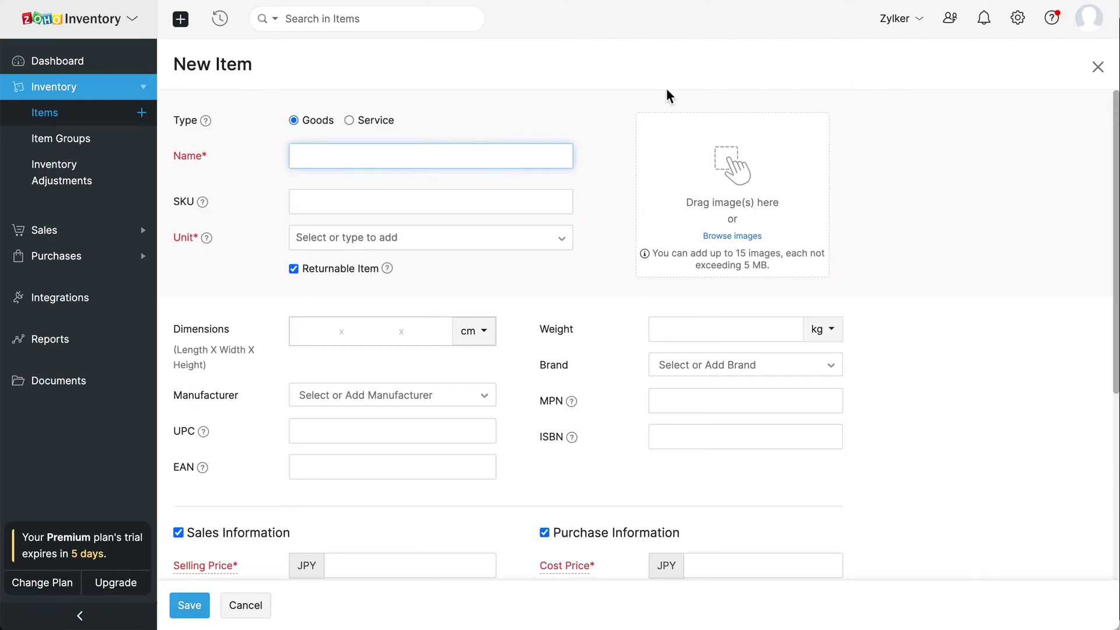
left_click(352, 122)
left_click(299, 122)
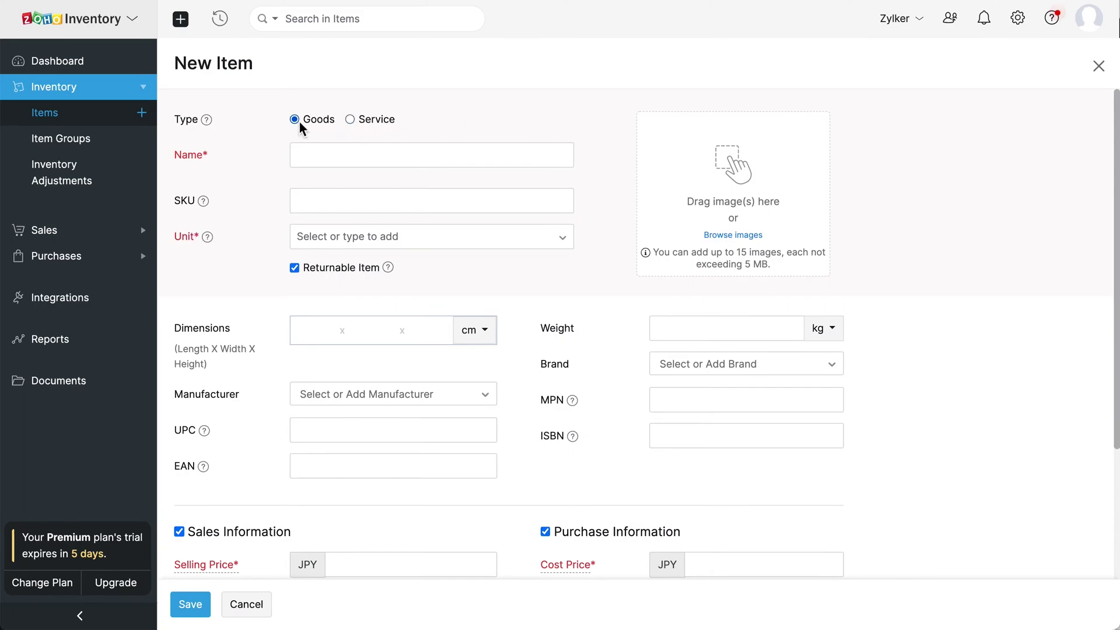
left_click(323, 160)
type("iPhone X")
left_click(352, 235)
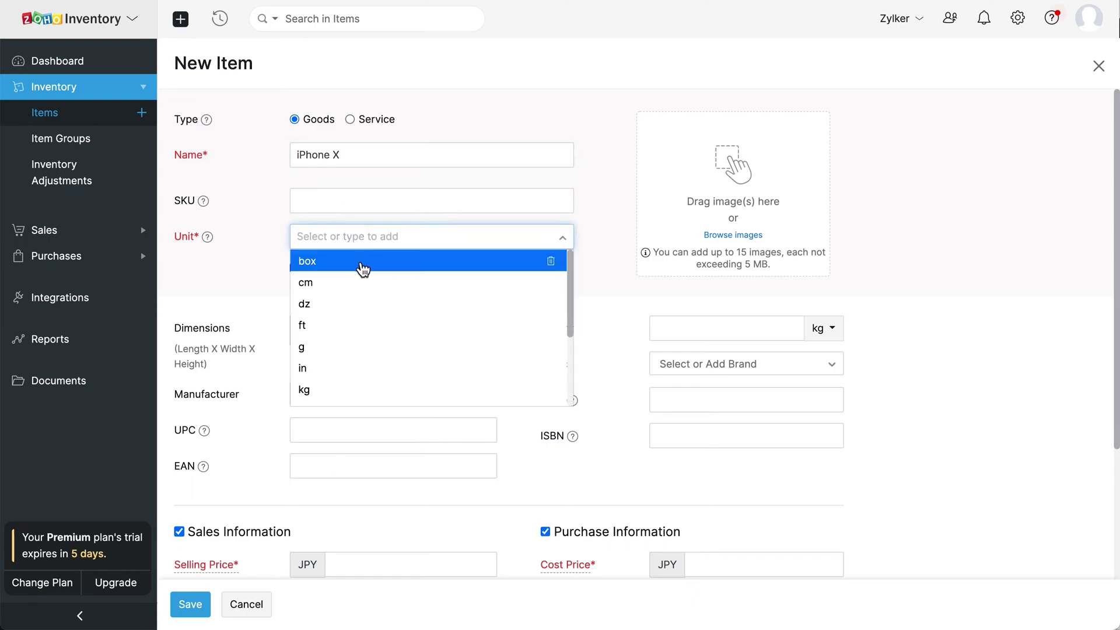
left_click(362, 269)
scroll(362, 269, "down", 2)
mouse_move(215, 330)
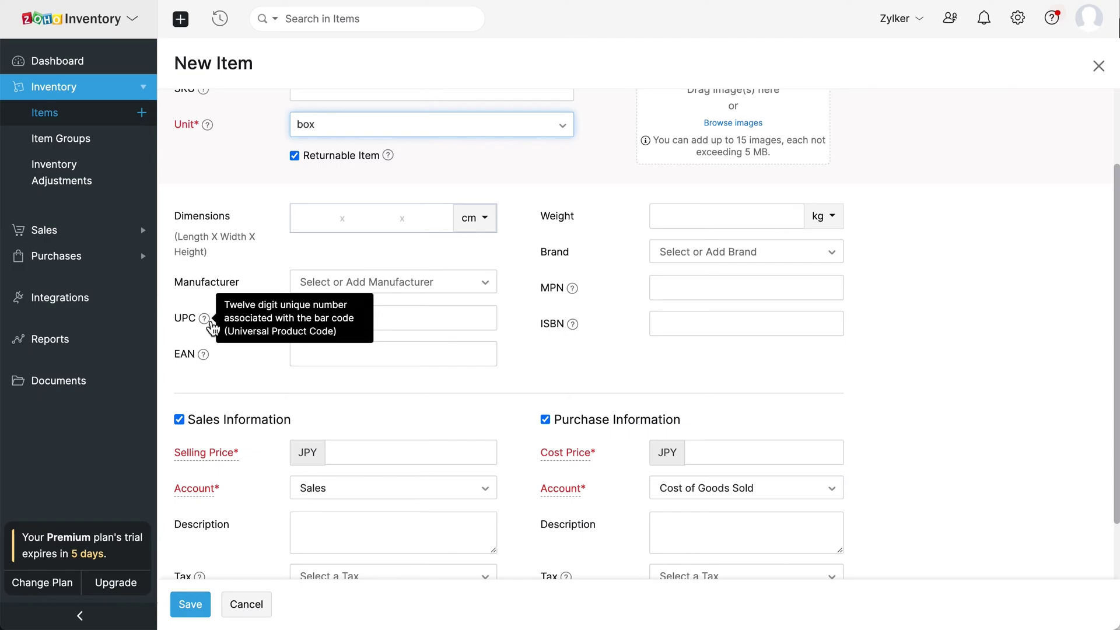
left_click(323, 319)
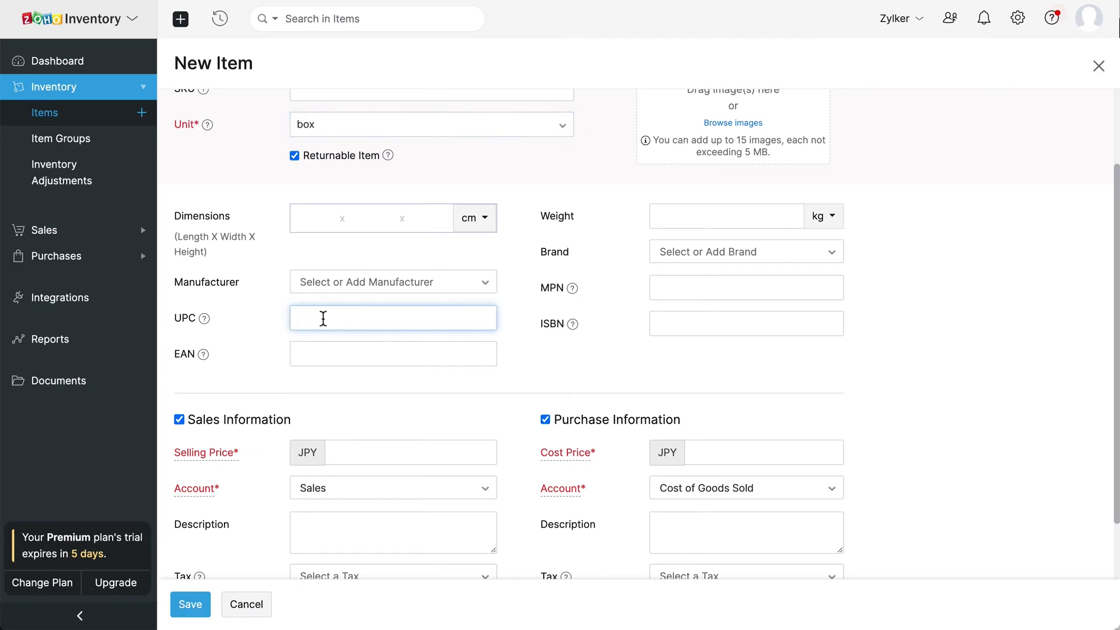
type("661044337115")
left_click(380, 353)
left_click(670, 289)
left_click(679, 325)
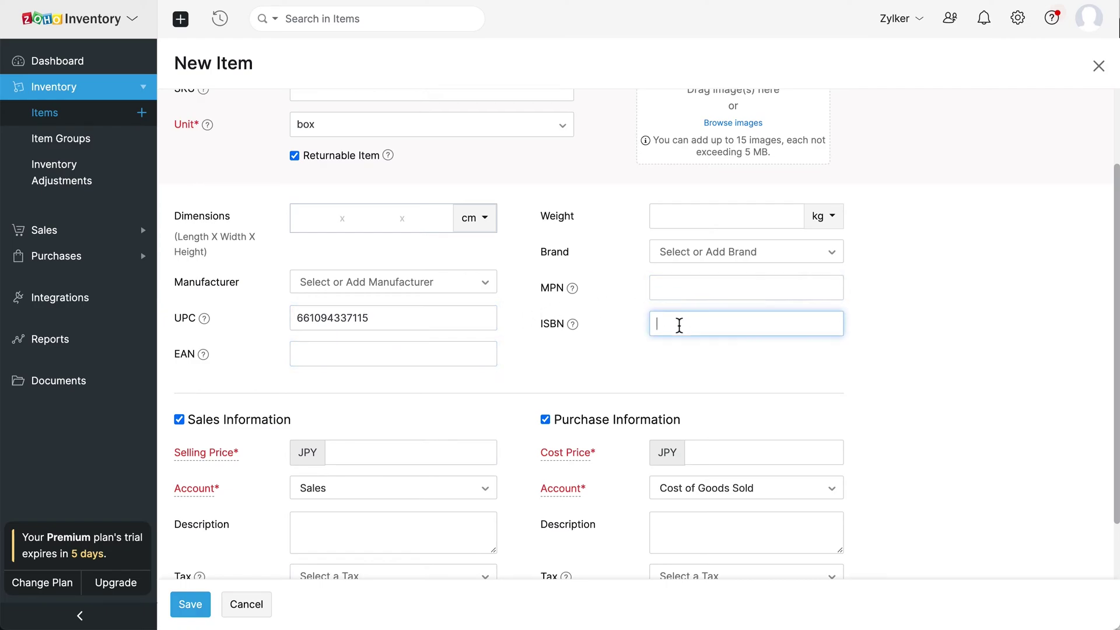
left_click(515, 392)
scroll(513, 392, "down", 3)
Step: Enter selling price 112800 and cost price 100460, keeping the Sales and Cost of Goods Sold accounts
left_click(388, 295)
type("112800")
left_click(695, 295)
type("100460")
left_click(489, 337)
left_click(489, 337)
mouse_move(589, 338)
left_click(821, 342)
left_click(823, 343)
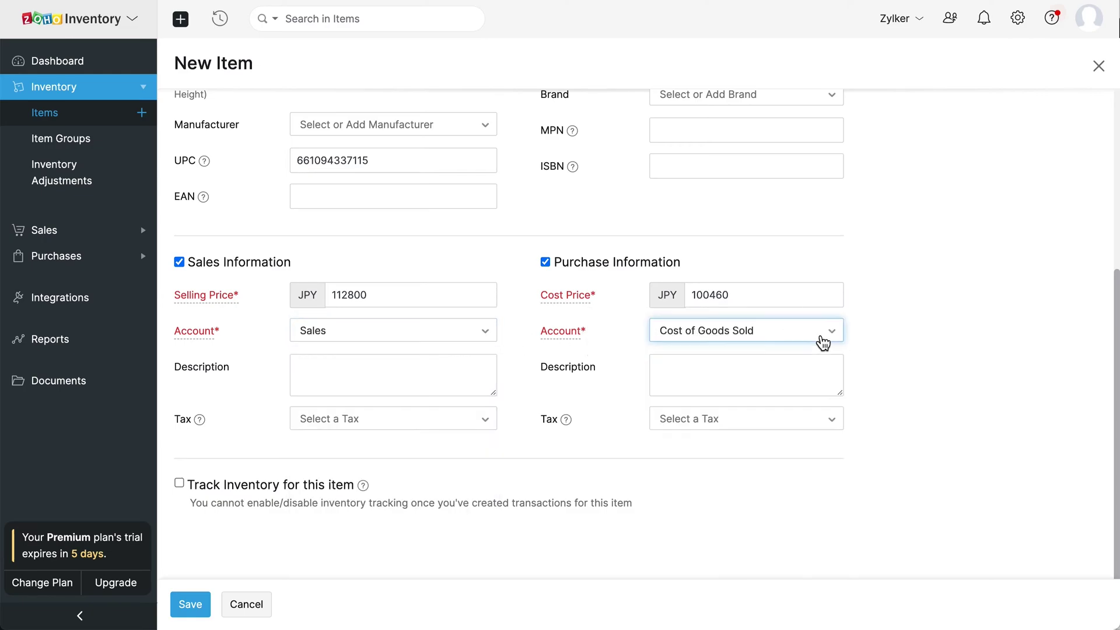
Step: Apply Residential Tax [10%] as both the sales and purchase tax
left_click(467, 426)
left_click(436, 527)
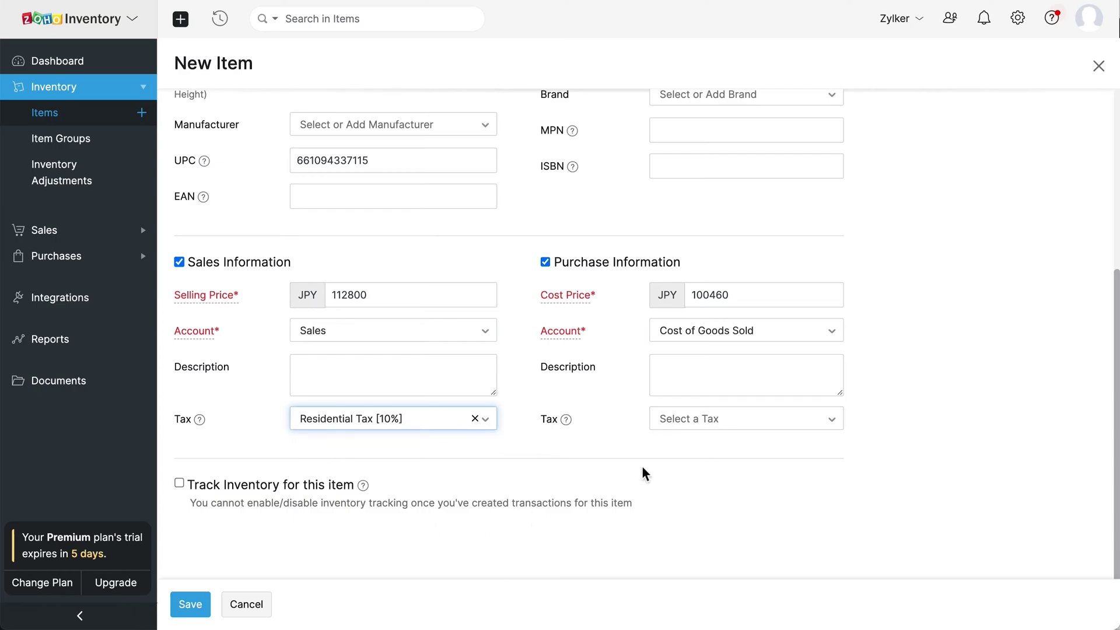
left_click(742, 421)
left_click(751, 529)
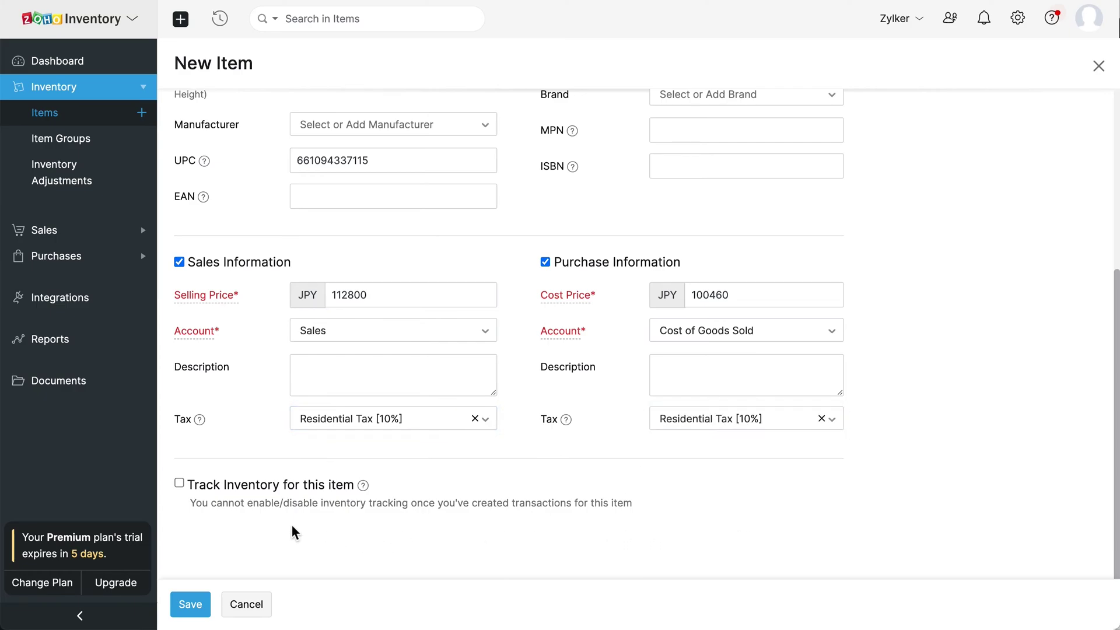
Step: Track inventory under Inventory Asset with opening stock of 25 units at rate 100460
left_click(180, 483)
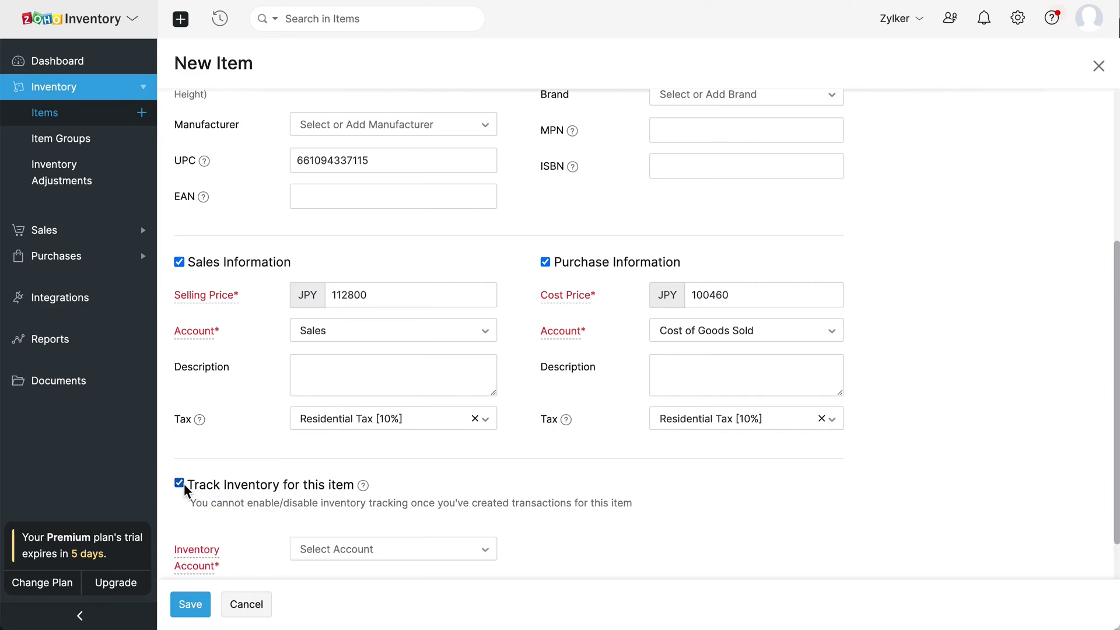
scroll(184, 484, "down", 3)
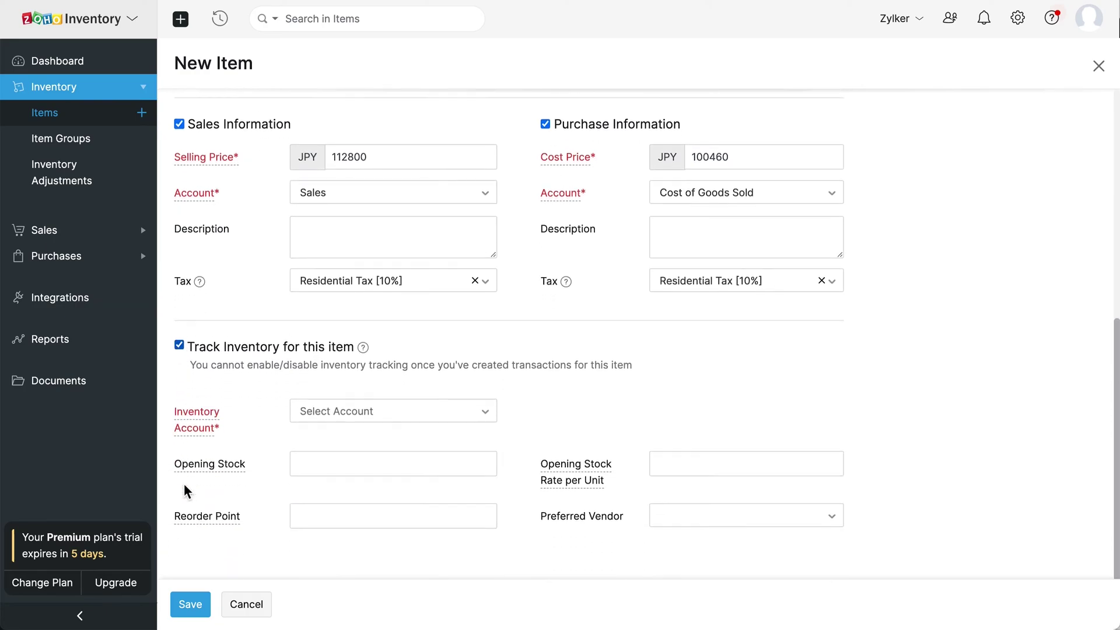
left_click(395, 412)
left_click(397, 483)
left_click(391, 452)
type("25")
left_click(708, 454)
type("100460")
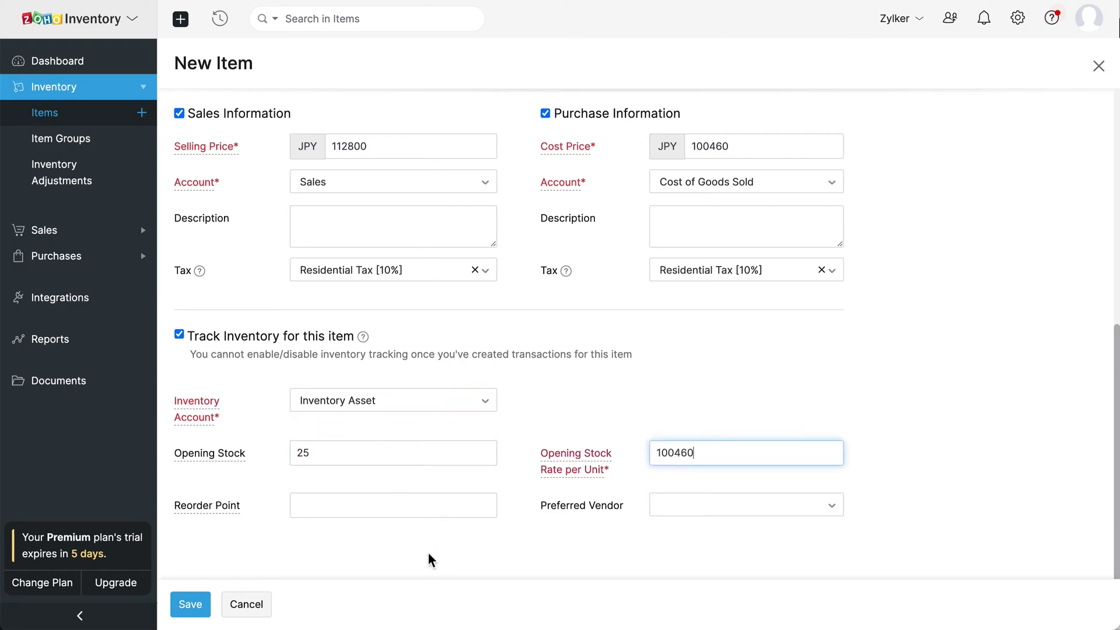
left_click(418, 552)
Step: Set reorder point 5, choose Zuko Electronics as preferred vendor, and save the item
mouse_move(236, 510)
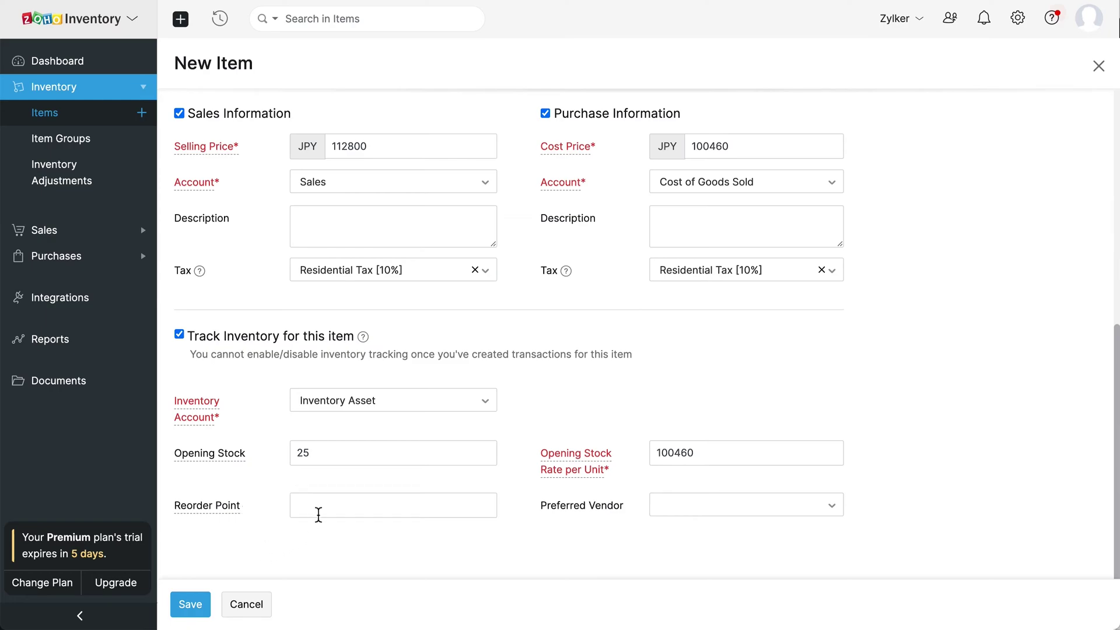
left_click(327, 511)
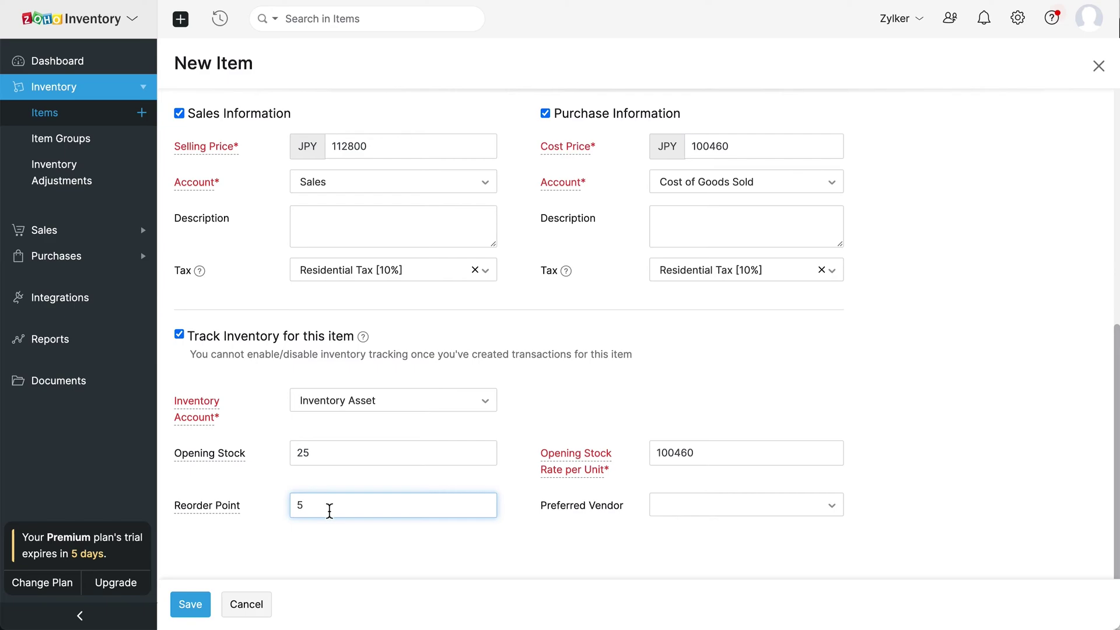
left_click(733, 516)
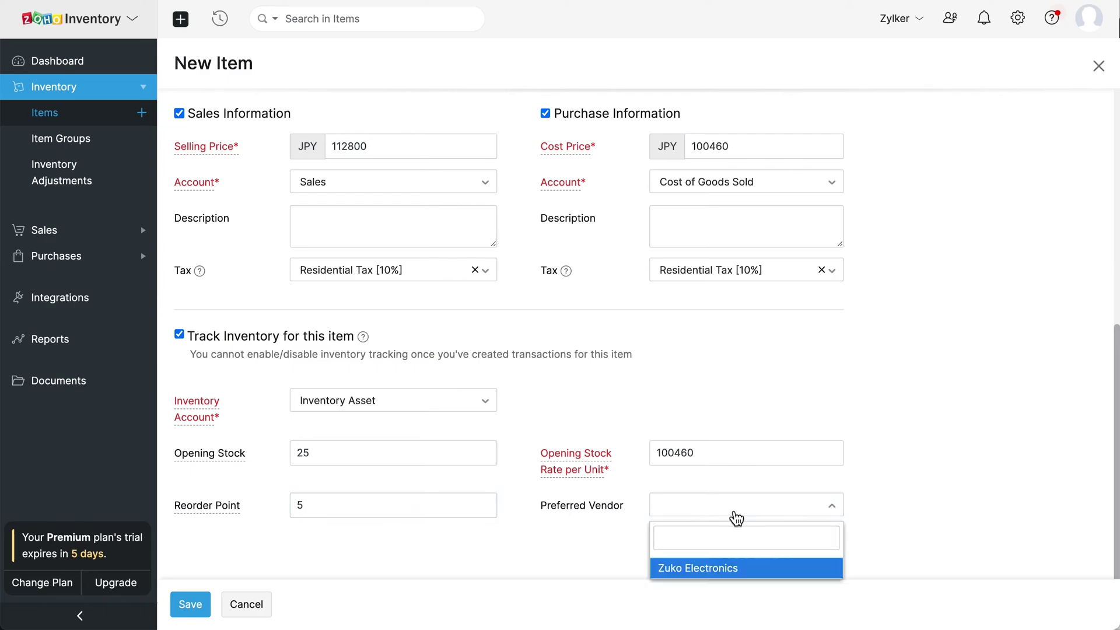
left_click(753, 571)
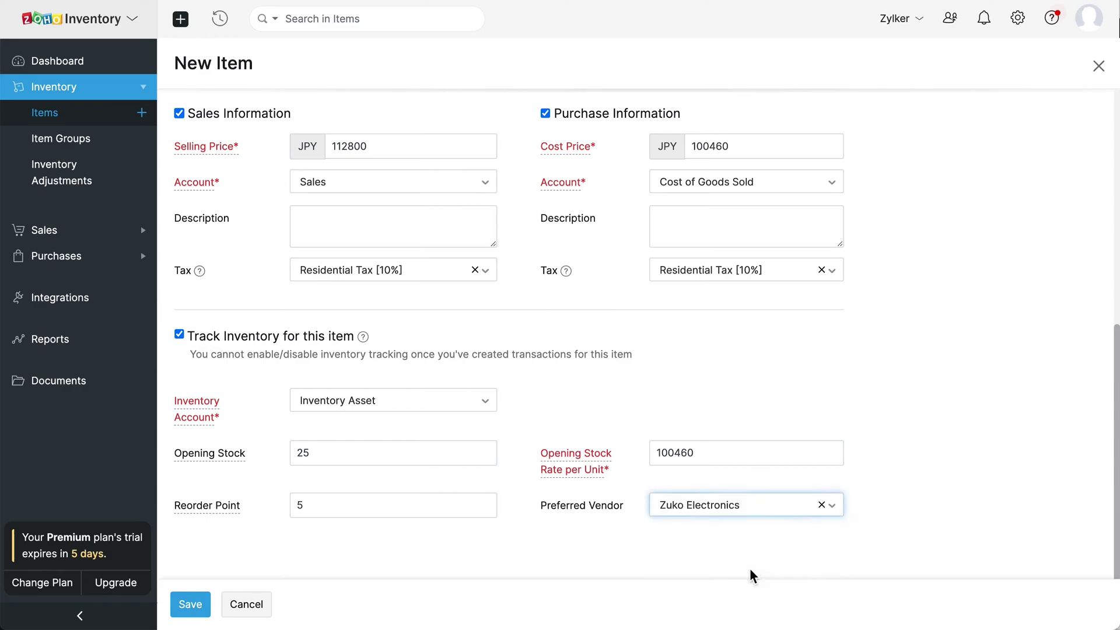
left_click(283, 561)
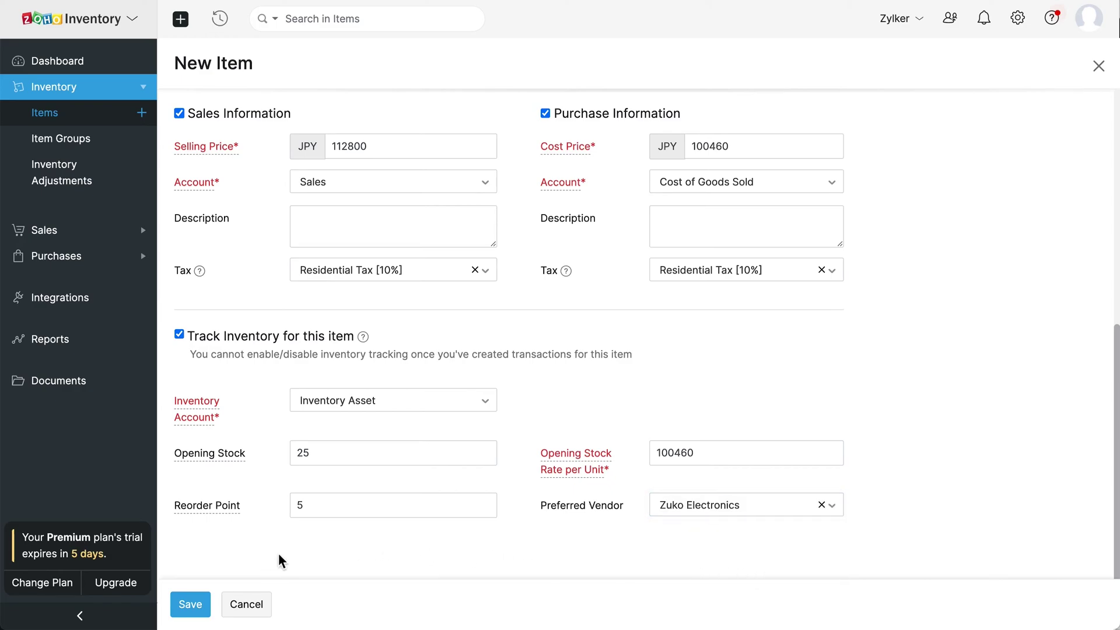
left_click(194, 610)
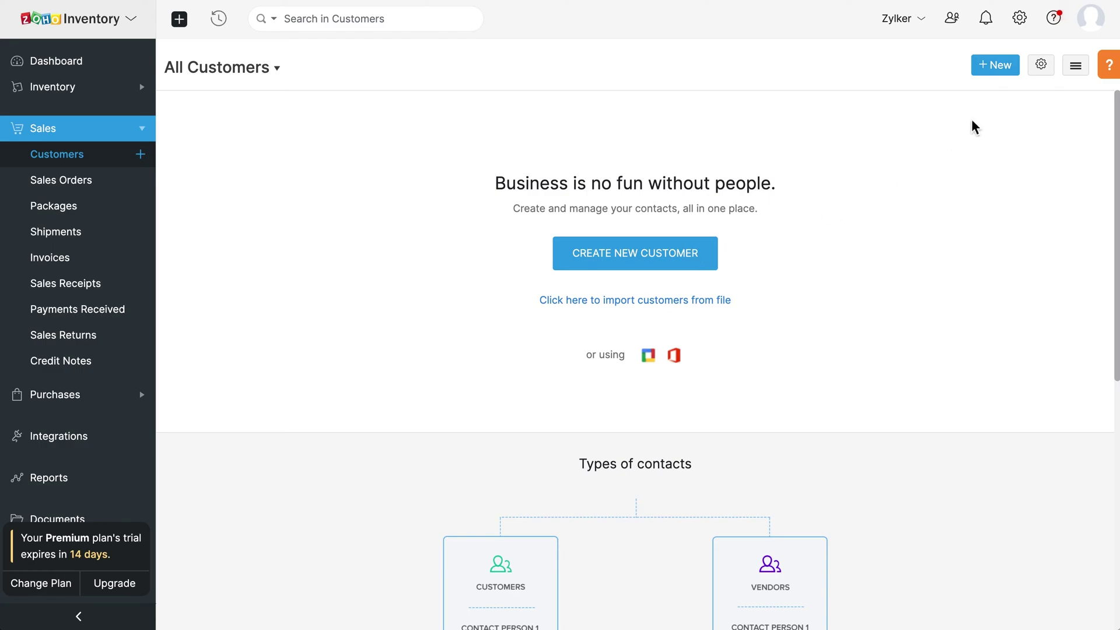
Step: Start a new customer from the Customers list
left_click(1003, 78)
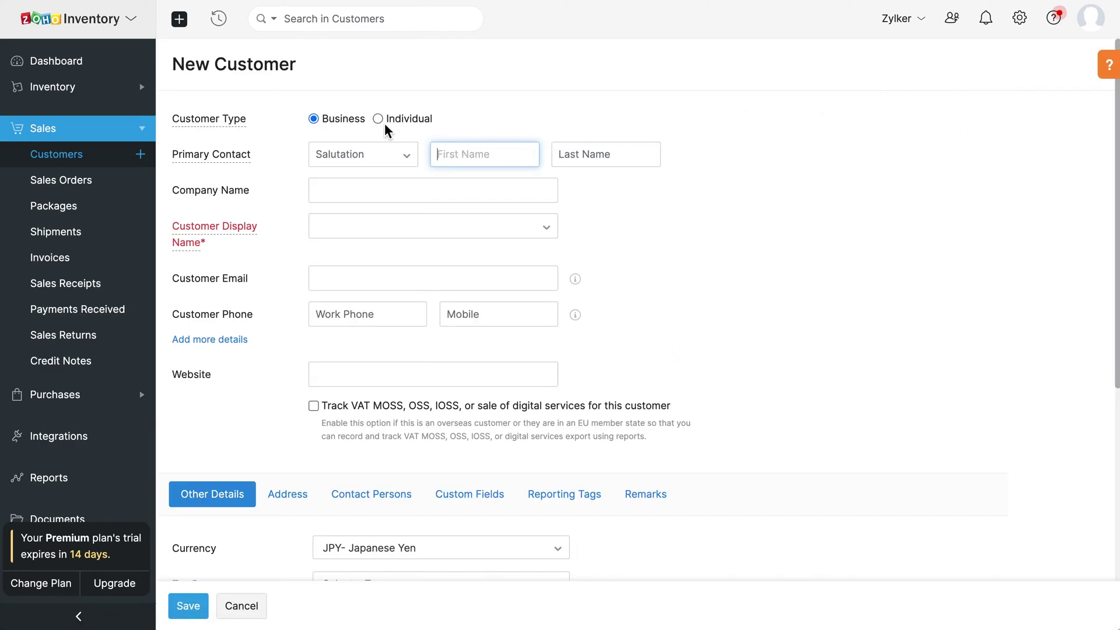
Step: Make the customer an Individual with salutation Ms., the first name, and the suggested display name
left_click(378, 119)
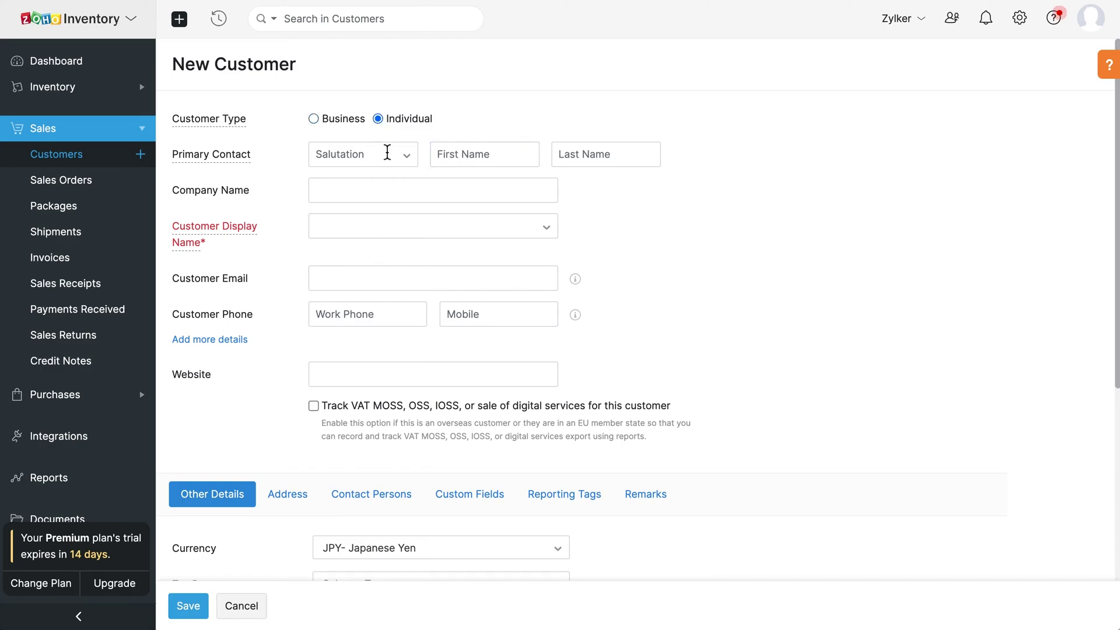
left_click(386, 153)
left_click(326, 260)
left_click(457, 158)
type("Chiaki")
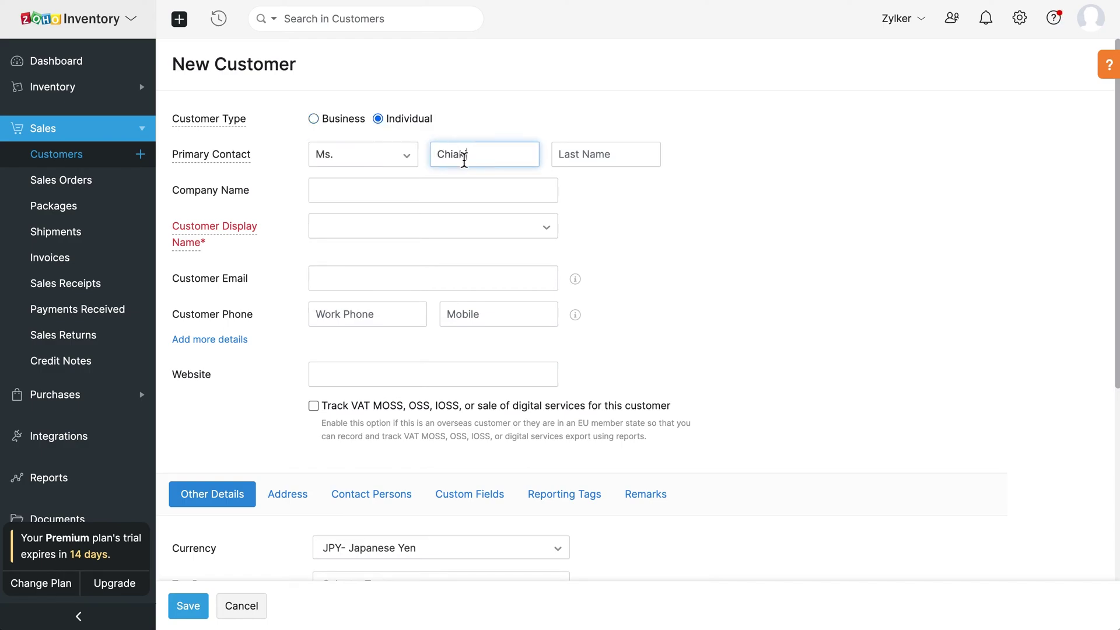
left_click(416, 190)
left_click(380, 232)
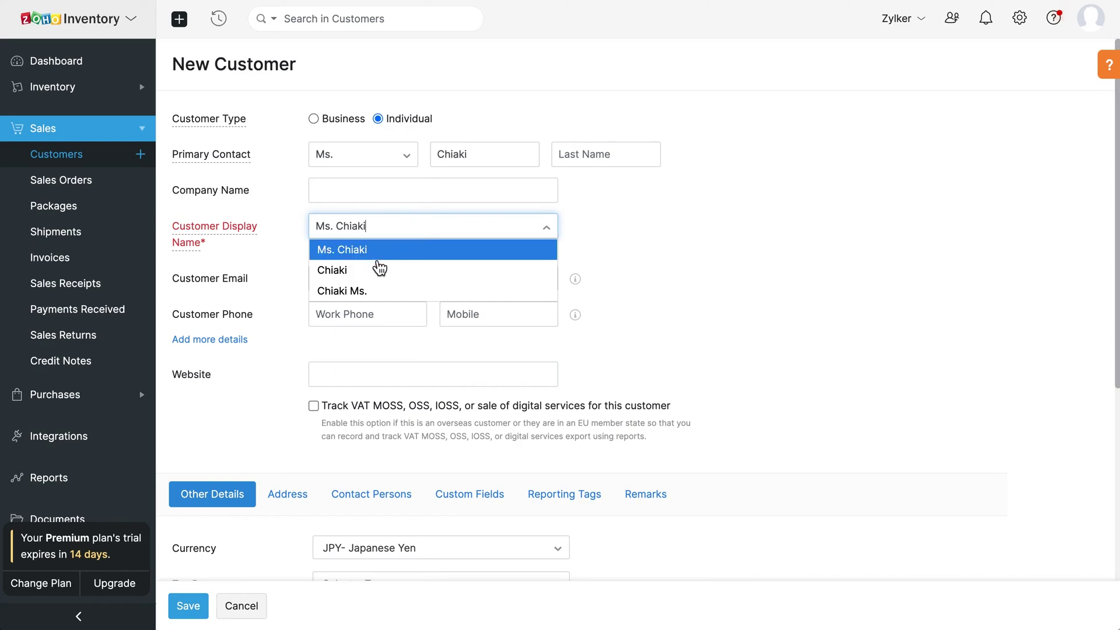
left_click(371, 269)
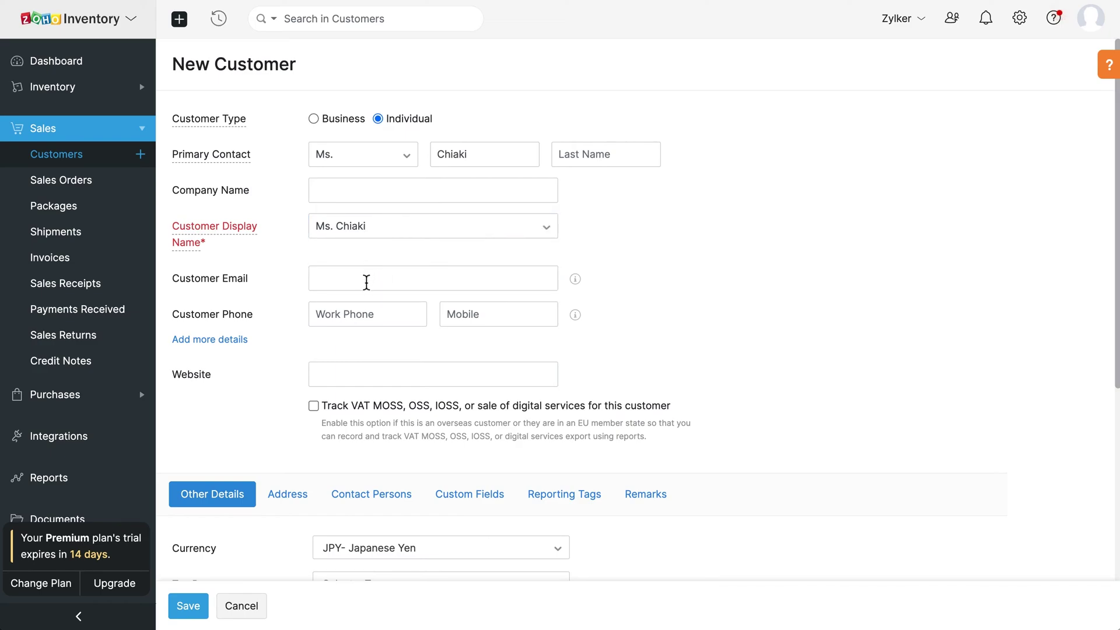
Step: Leave the email, work phone and website fields empty and VAT MOSS tracking unticked
left_click(366, 283)
left_click(373, 313)
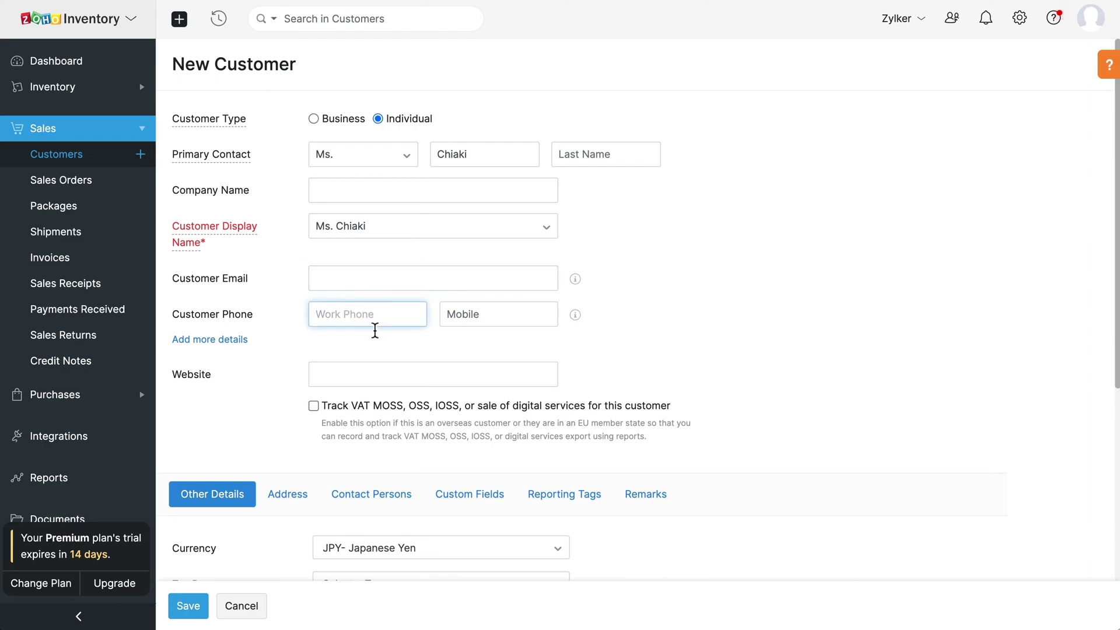
left_click(367, 375)
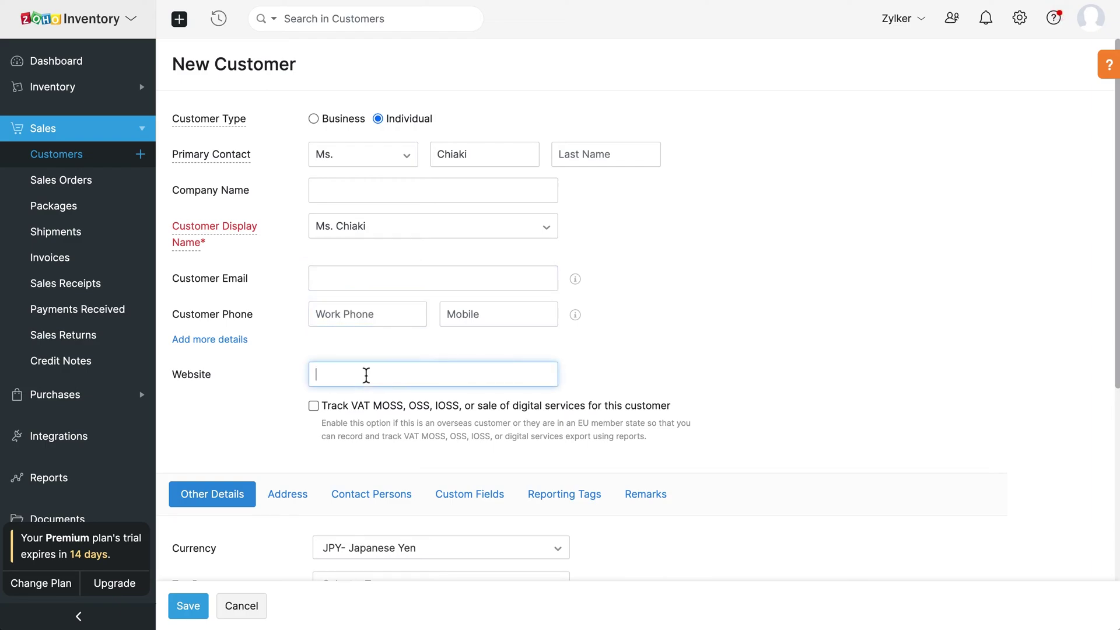
left_click(315, 410)
left_click(315, 411)
Step: Apply Residential Tax [10%], keeping JPY currency and Due on Receipt payment terms
scroll(317, 411, "down", 5)
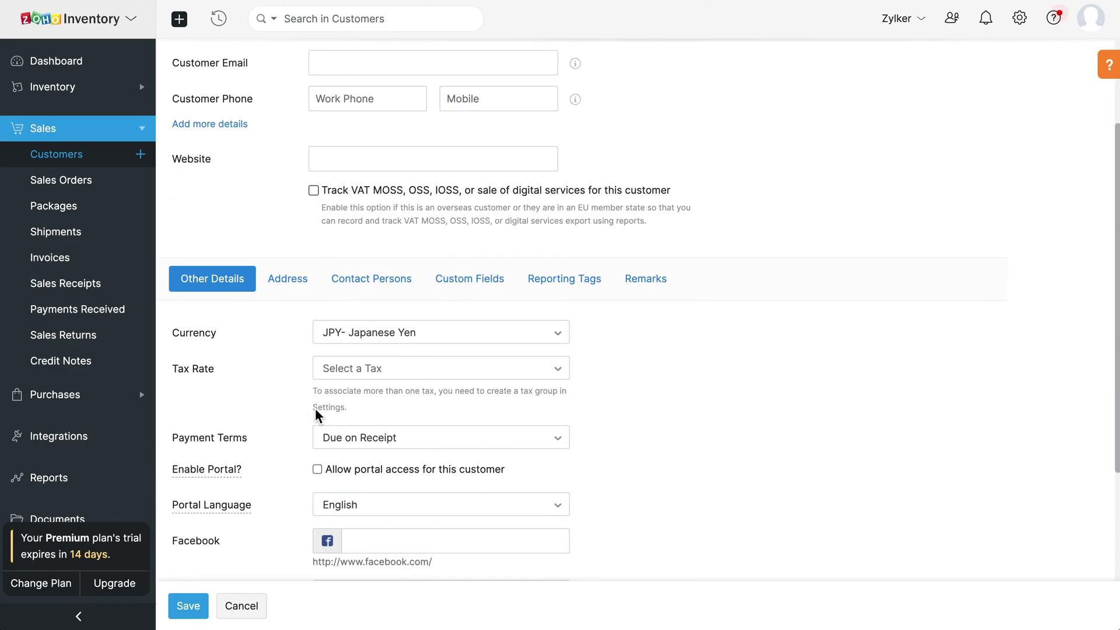
left_click(452, 289)
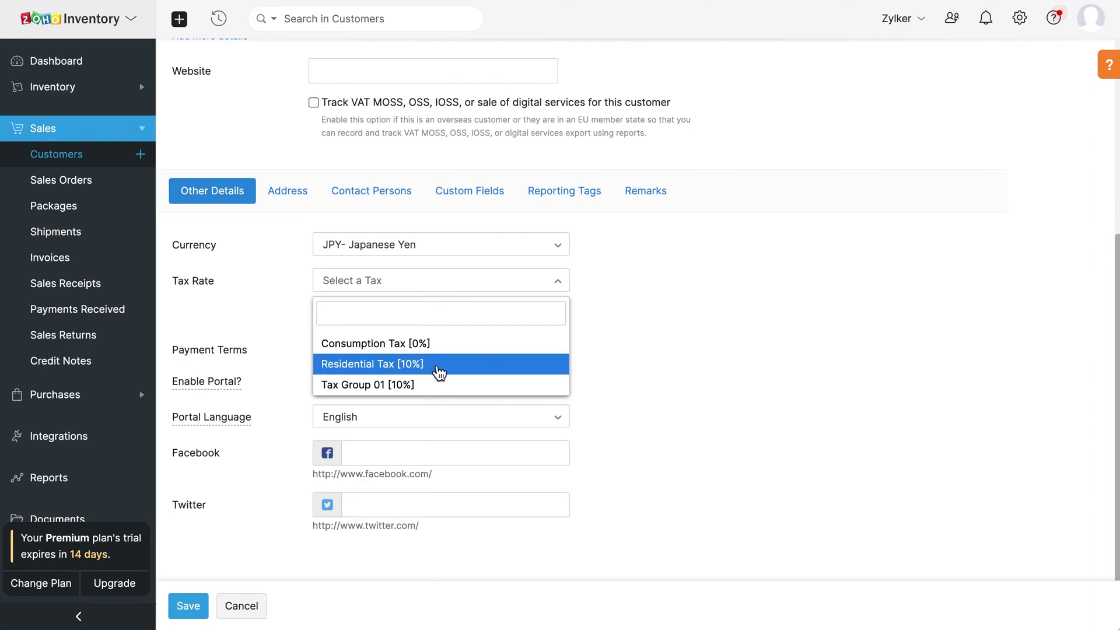
left_click(436, 365)
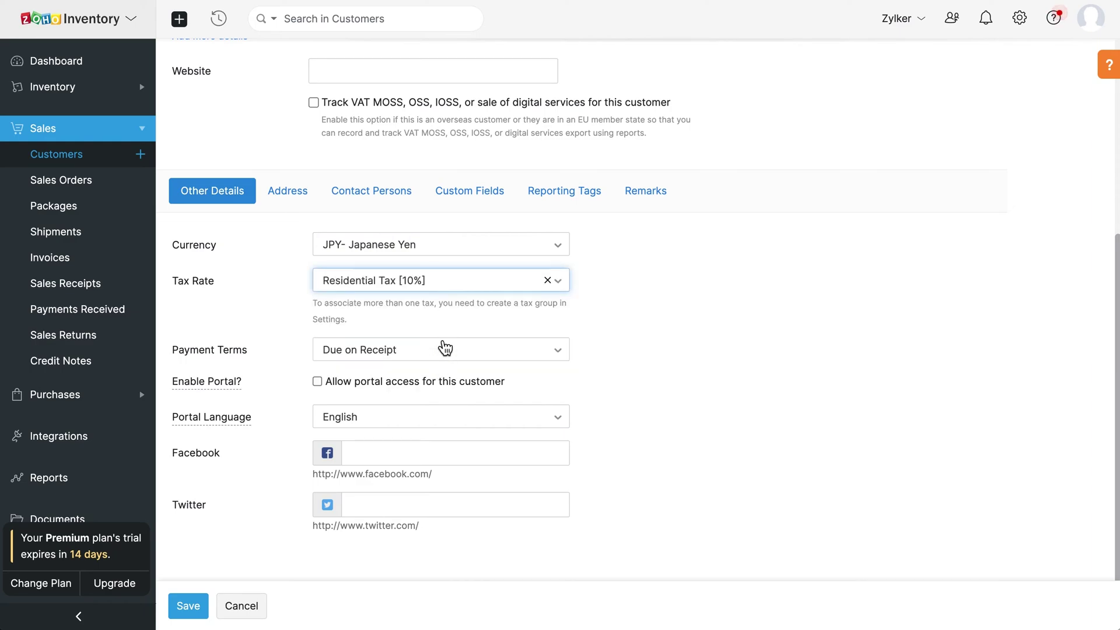
left_click(453, 250)
left_click(455, 252)
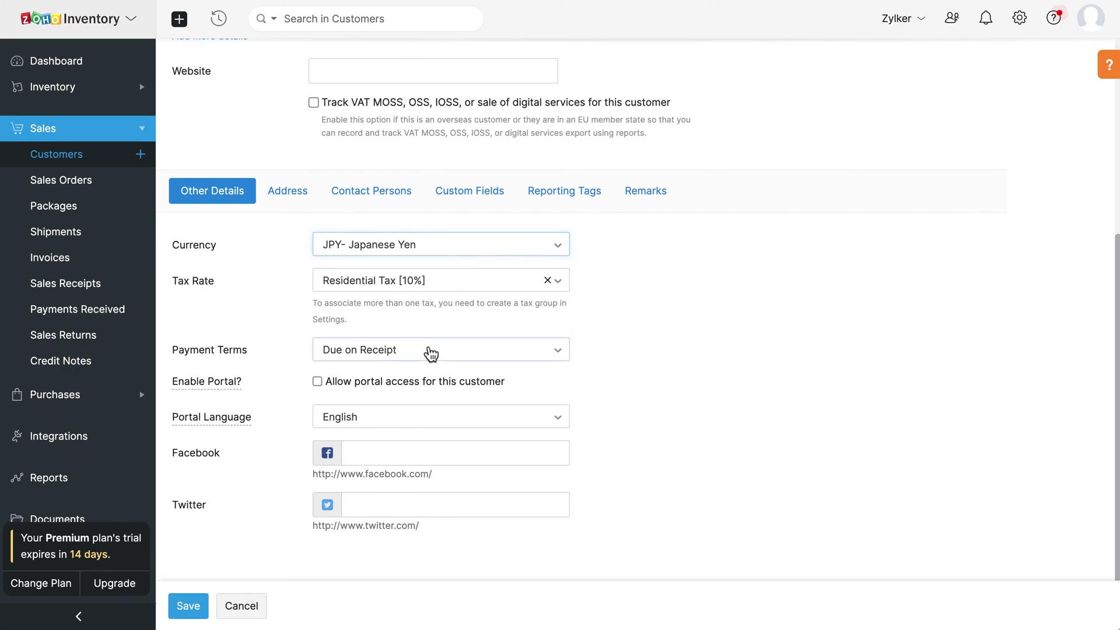
left_click(430, 352)
left_click(431, 355)
Step: Leave social fields empty, portal access off with English language, and show the address fields
left_click(408, 455)
left_click(388, 506)
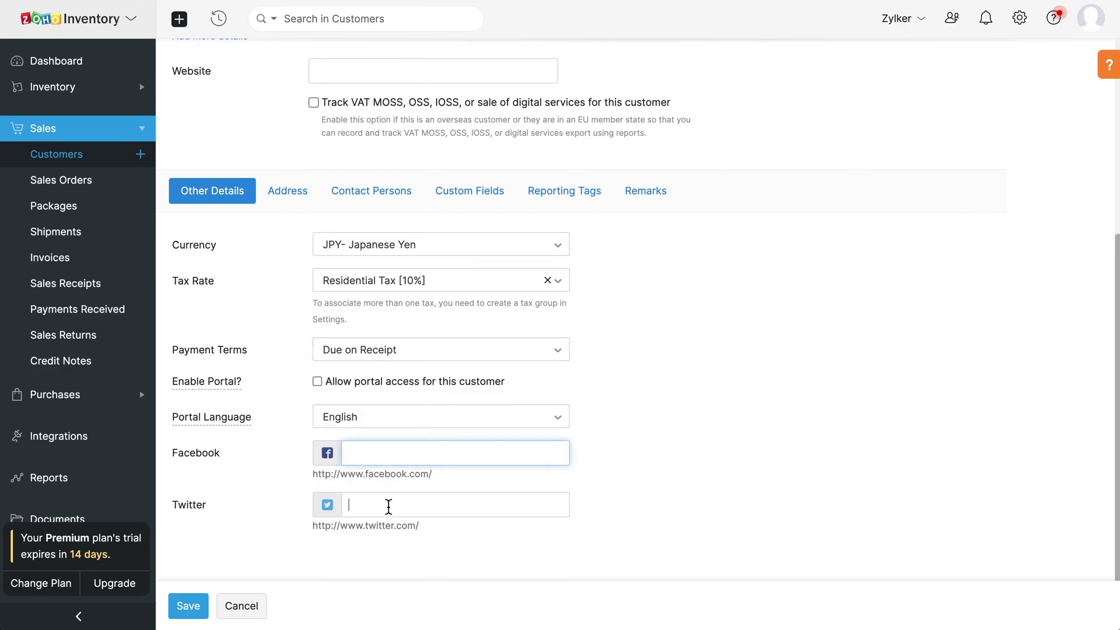
left_click(318, 382)
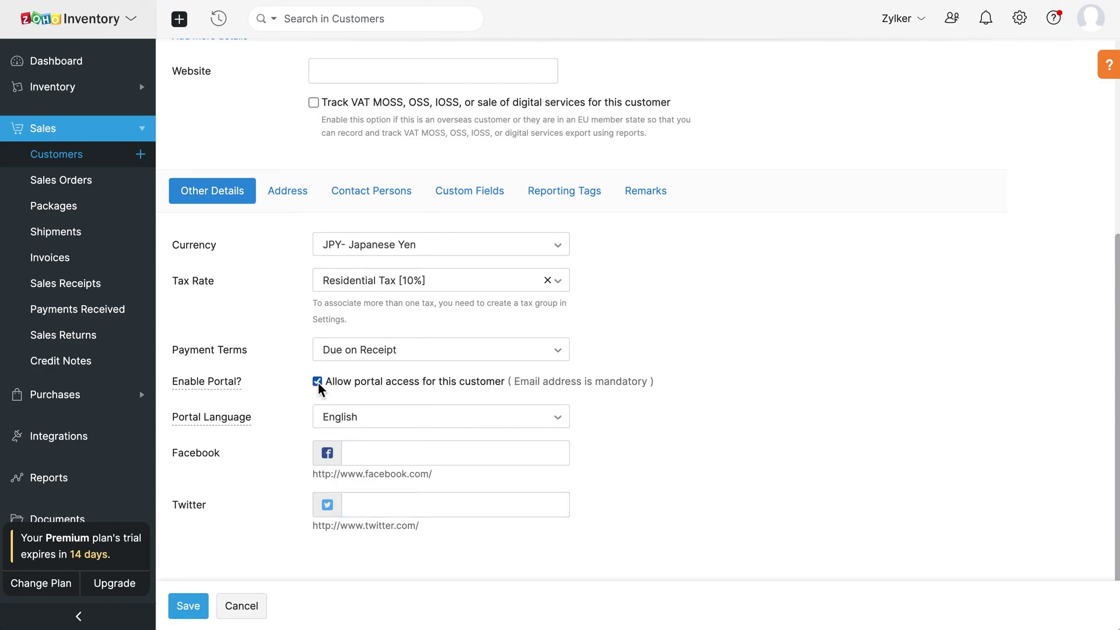
left_click(318, 382)
left_click(413, 429)
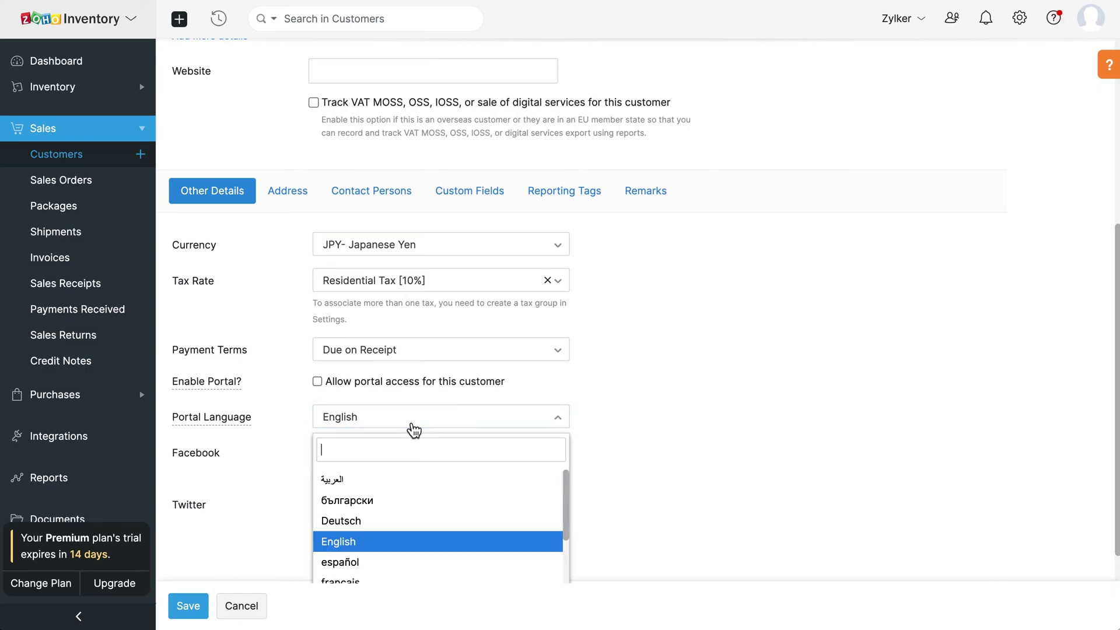
left_click(414, 431)
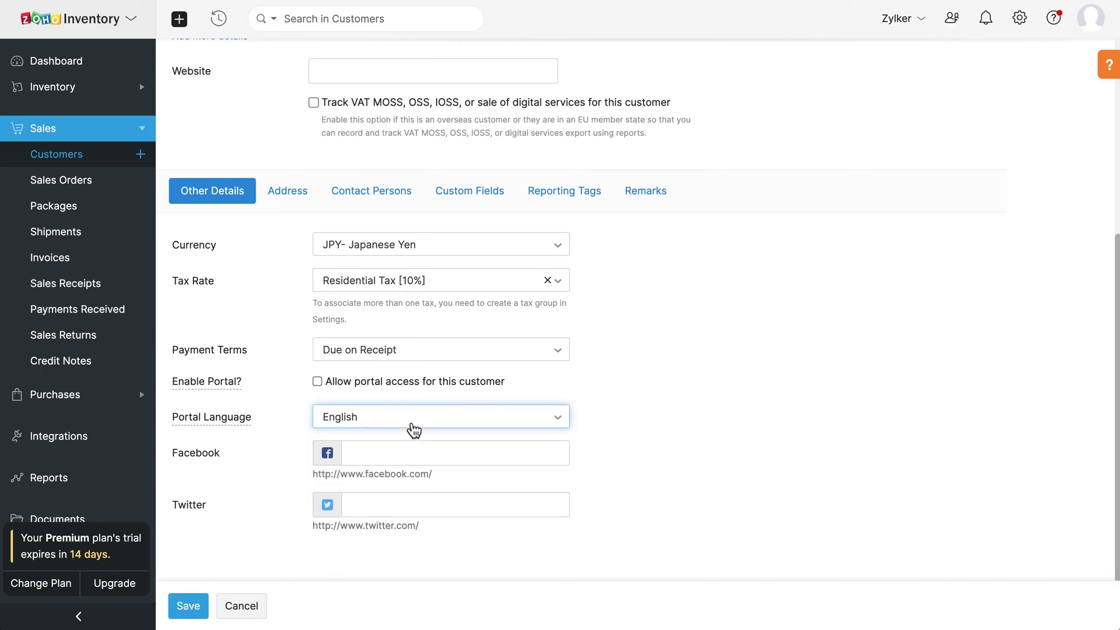
left_click(289, 201)
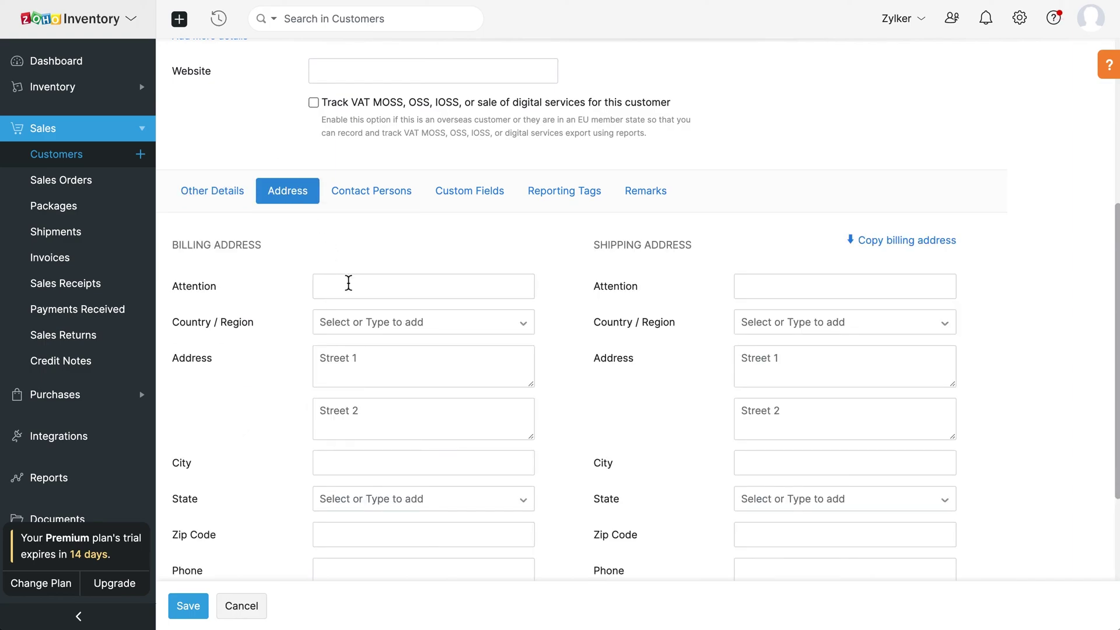
Step: Fill in the billing attention, country Japan, city, state and zip code, then copy them to shipping
left_click(348, 283)
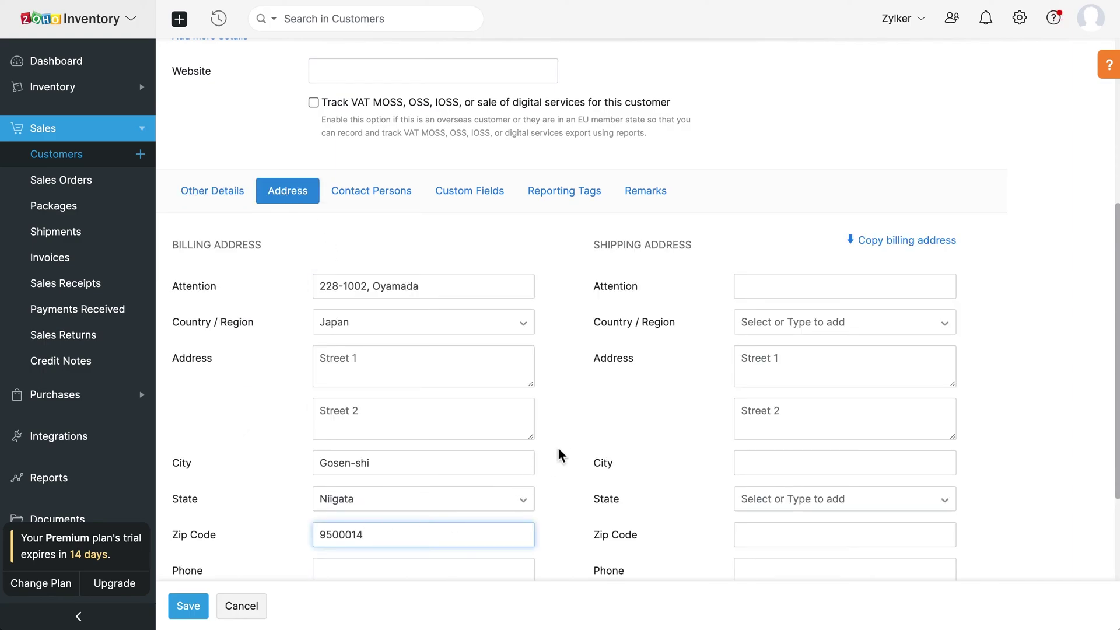
left_click(575, 441)
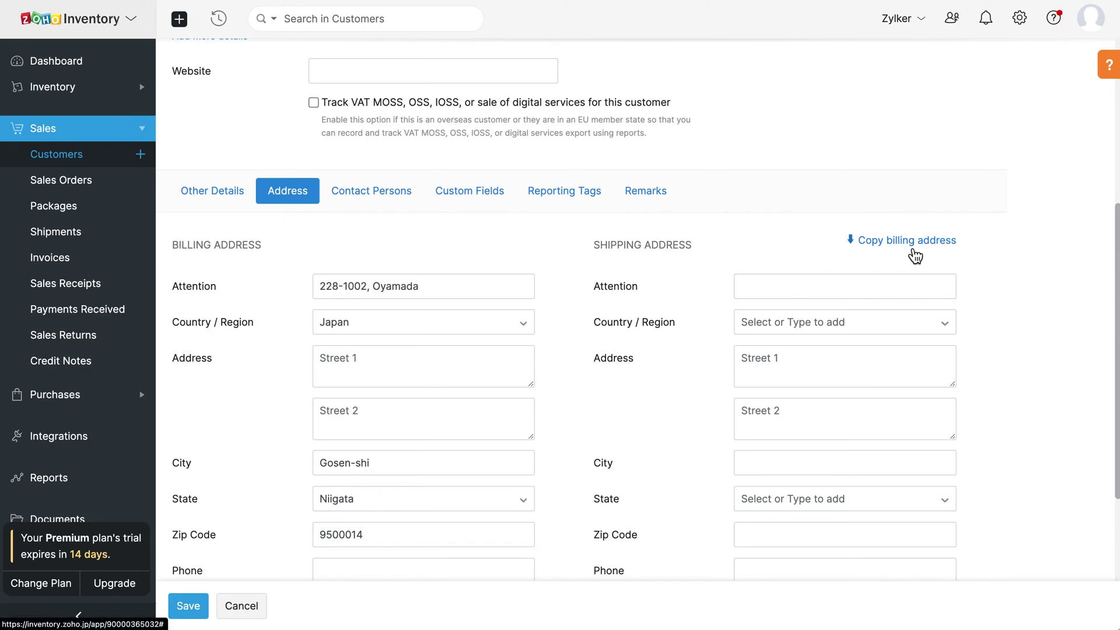
left_click(915, 256)
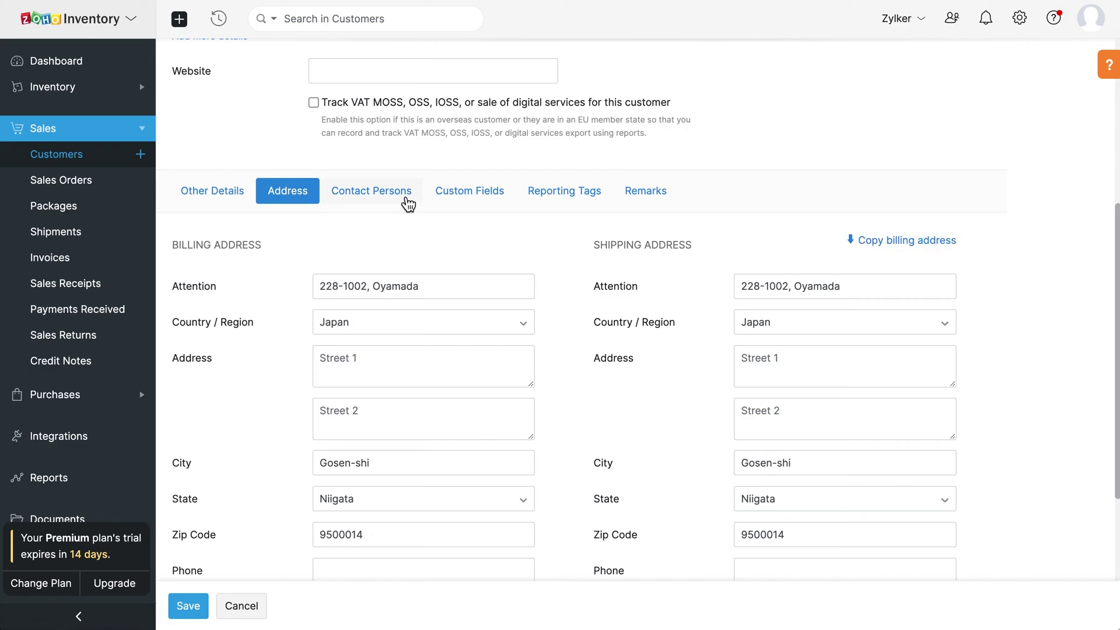
Step: Add a contact person with their first name and e-mail address
left_click(406, 200)
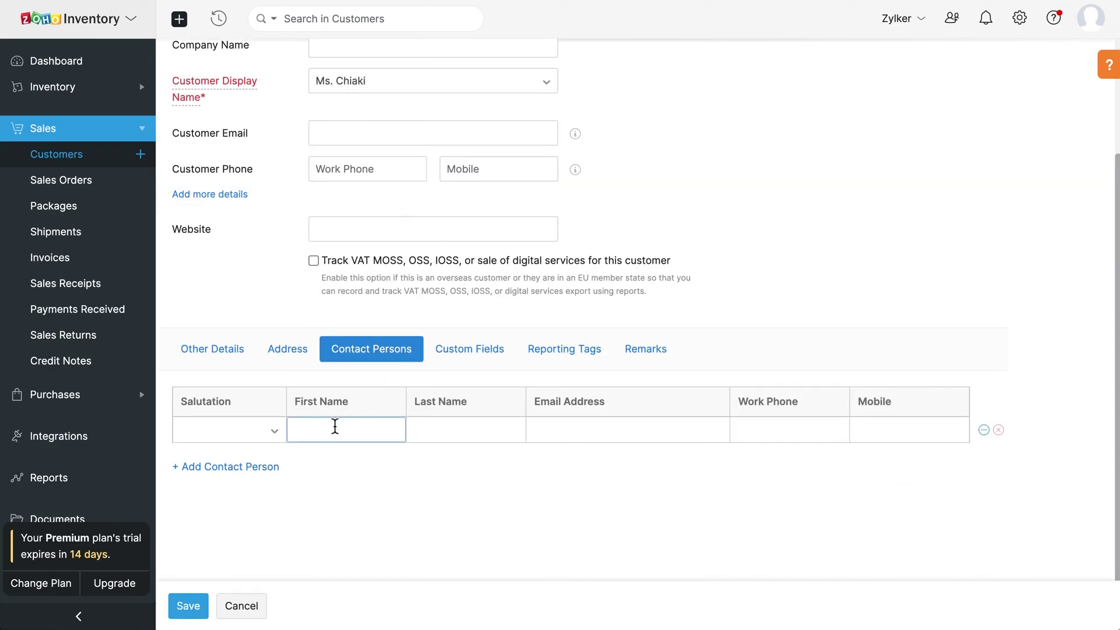
type("Itachi")
left_click(585, 430)
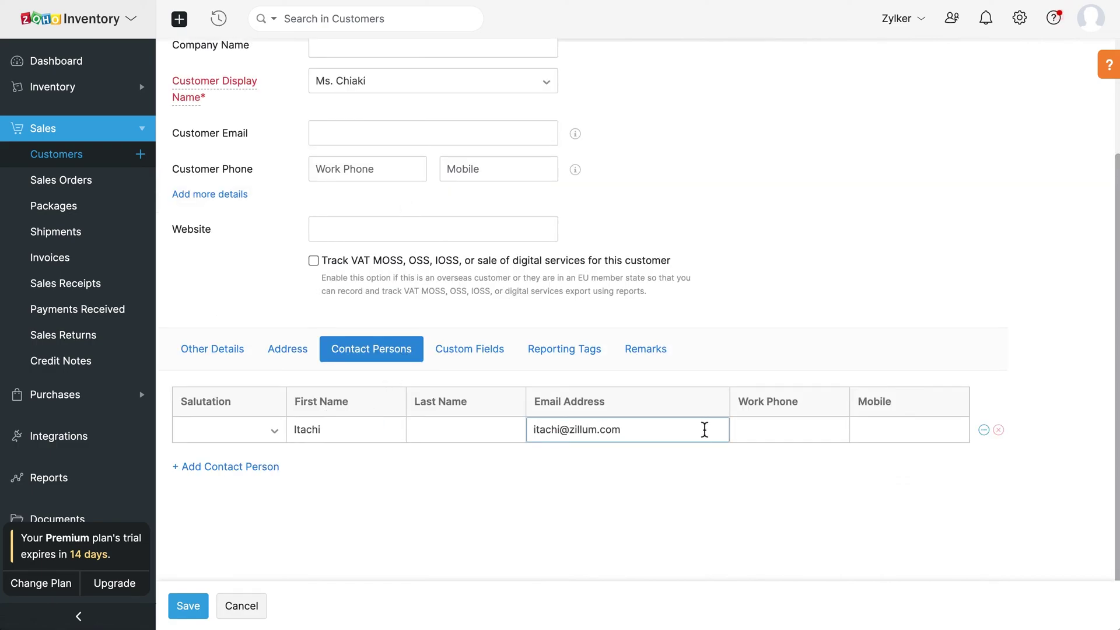
left_click(762, 430)
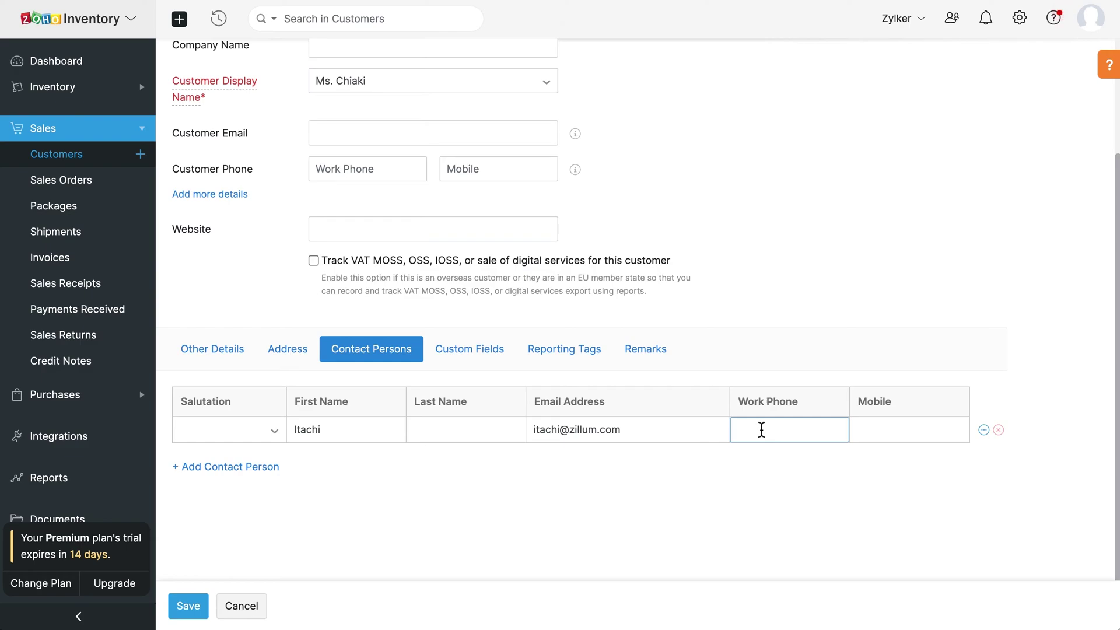
Step: Add an internal remark to always contact the contact person, then save the customer
left_click(485, 358)
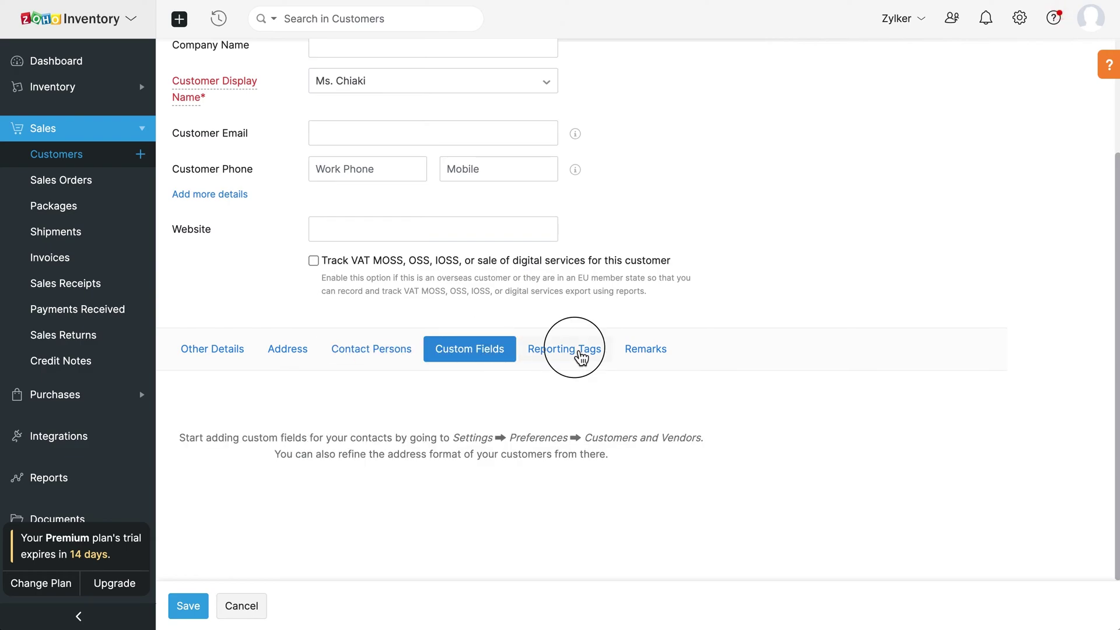
left_click(579, 357)
left_click(641, 357)
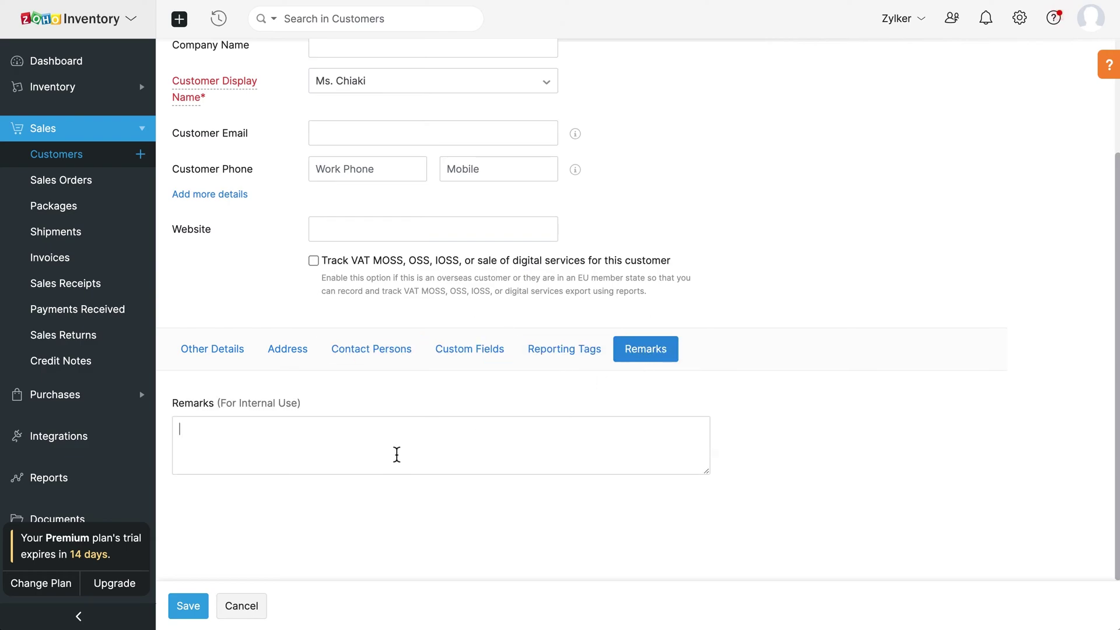
left_click(394, 455)
type("Always contact the contact person (Itachi)")
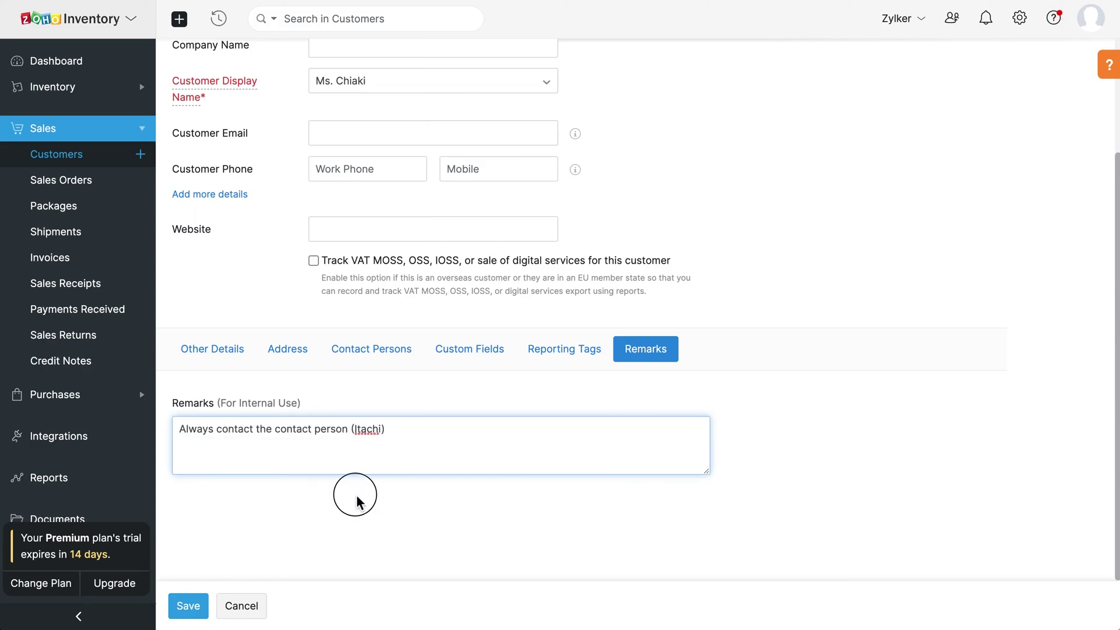
left_click(357, 503)
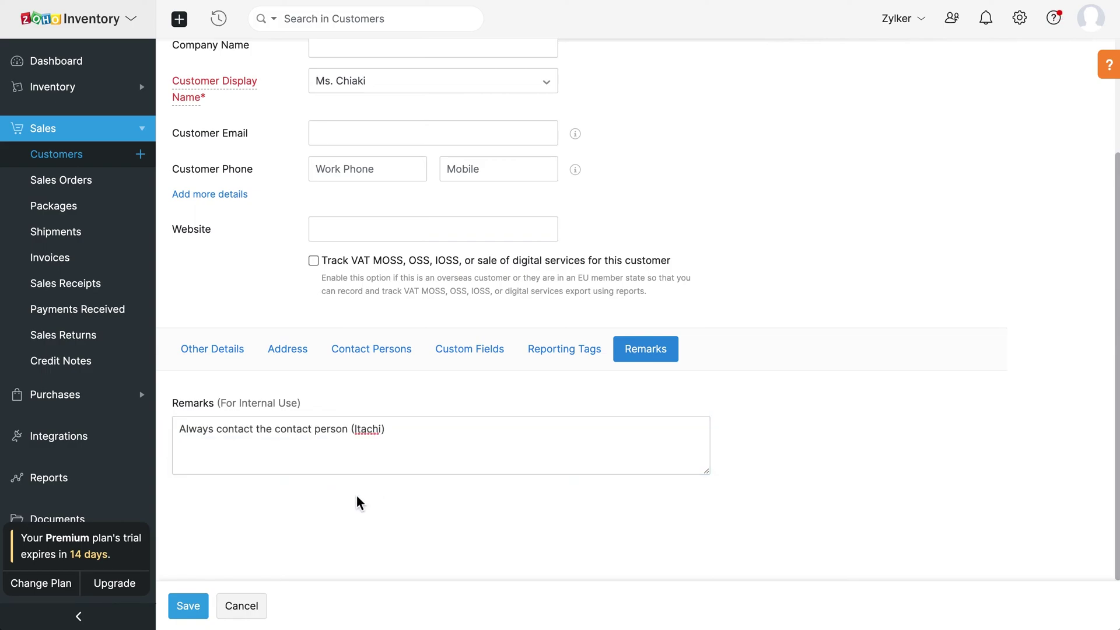
left_click(201, 606)
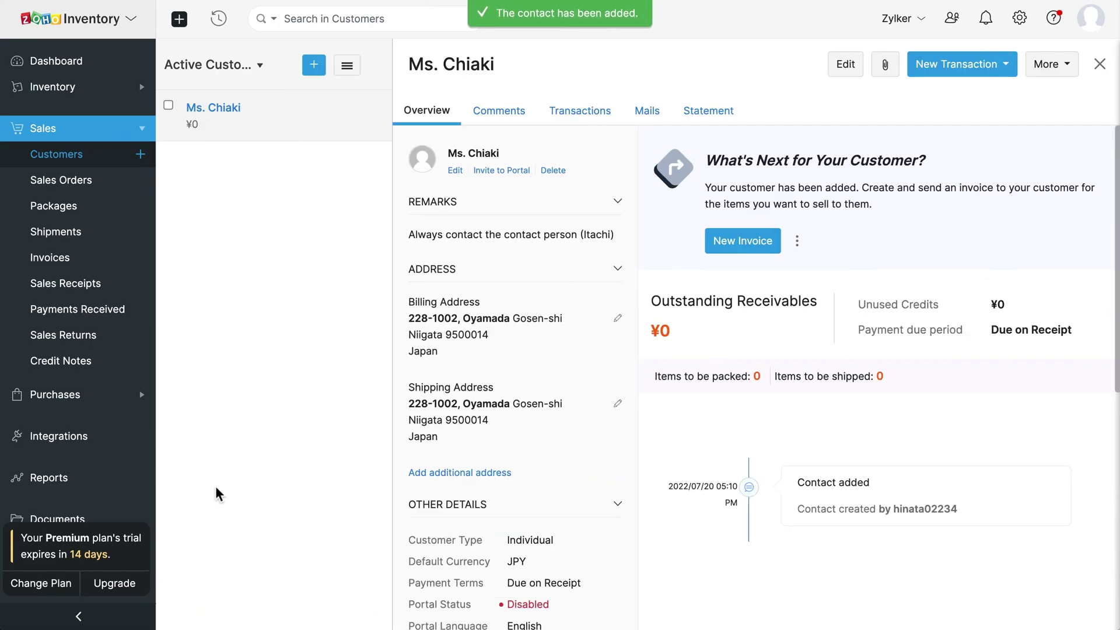
left_click(147, 404)
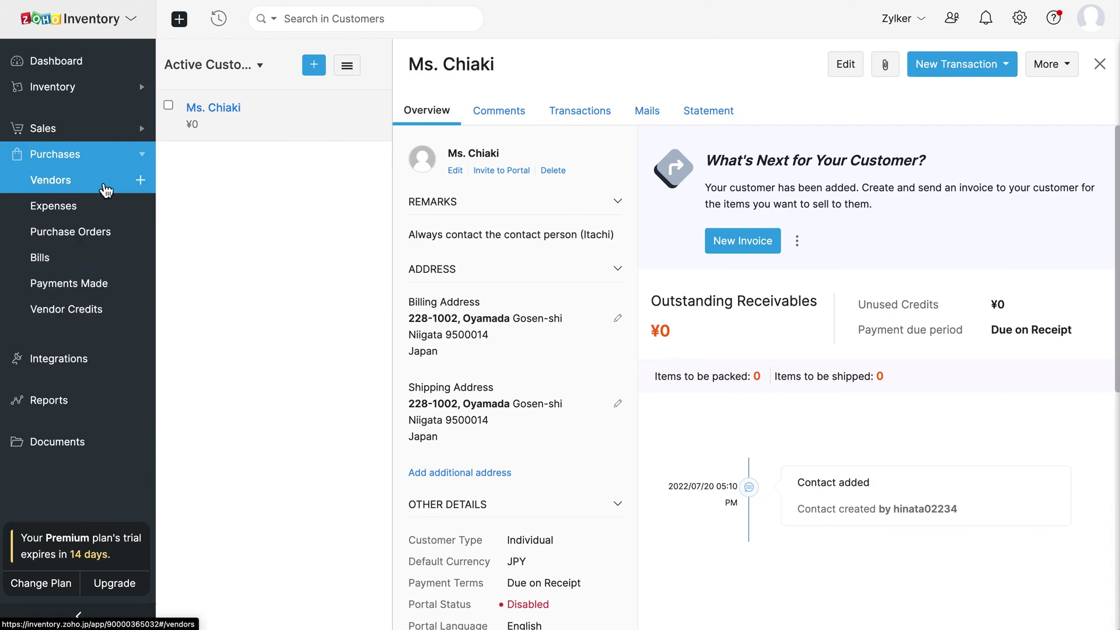
Step: Go to Vendors and open a blank New Vendor form, scrolling through it
left_click(103, 187)
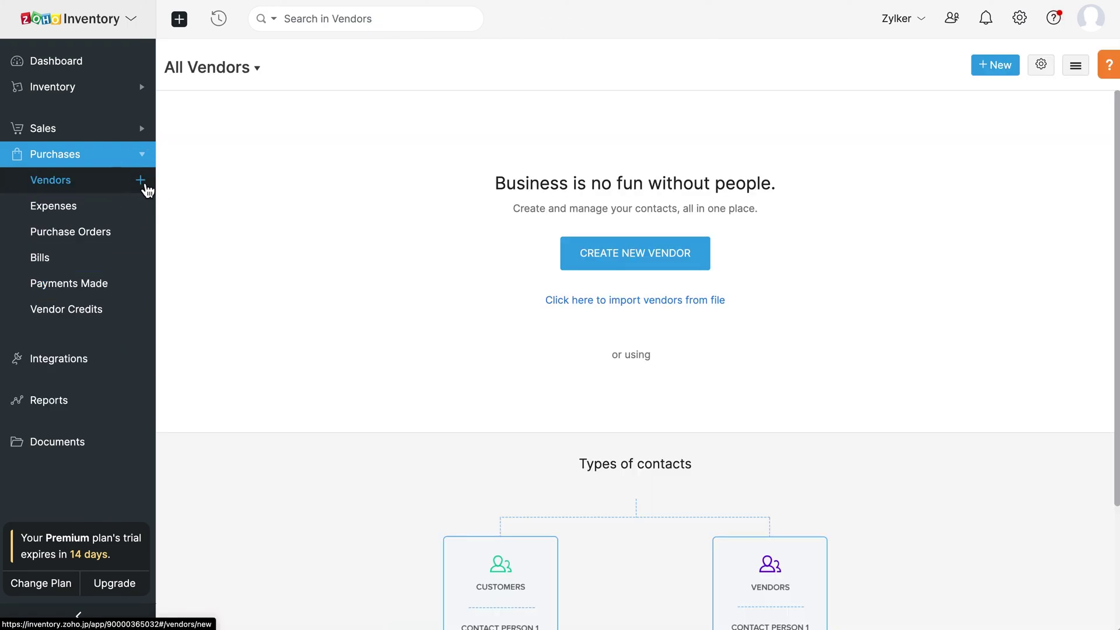
left_click(140, 181)
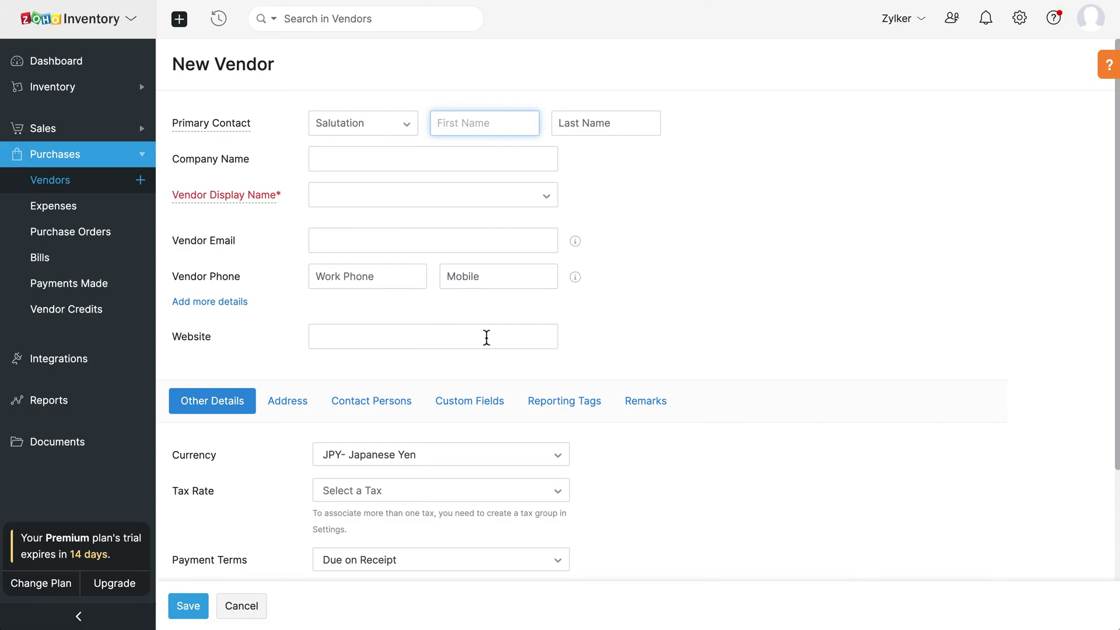
scroll(487, 338, "down", 3)
scroll(487, 336, "up", 3)
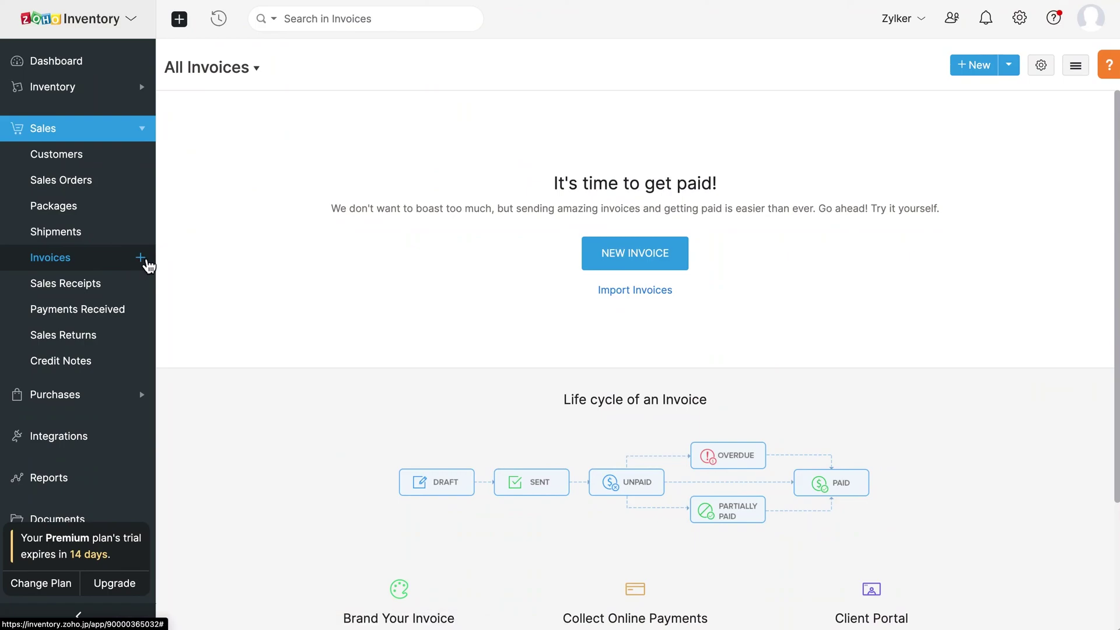
Step: Start a new invoice billed to the new customer, keeping automatic INV-000001 numbering
left_click(143, 260)
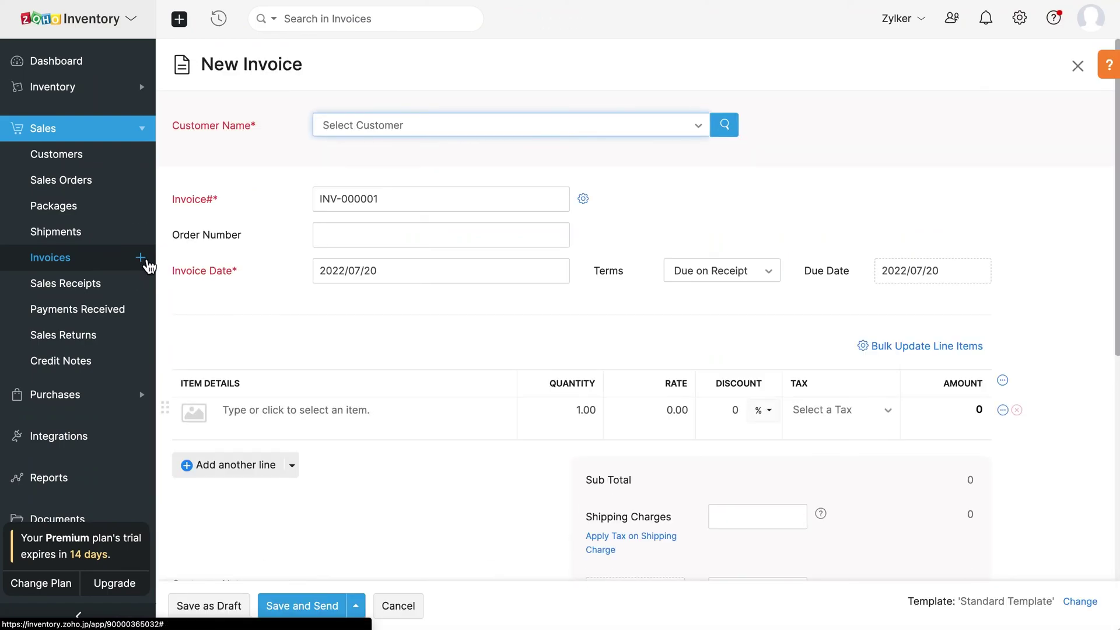
left_click(400, 124)
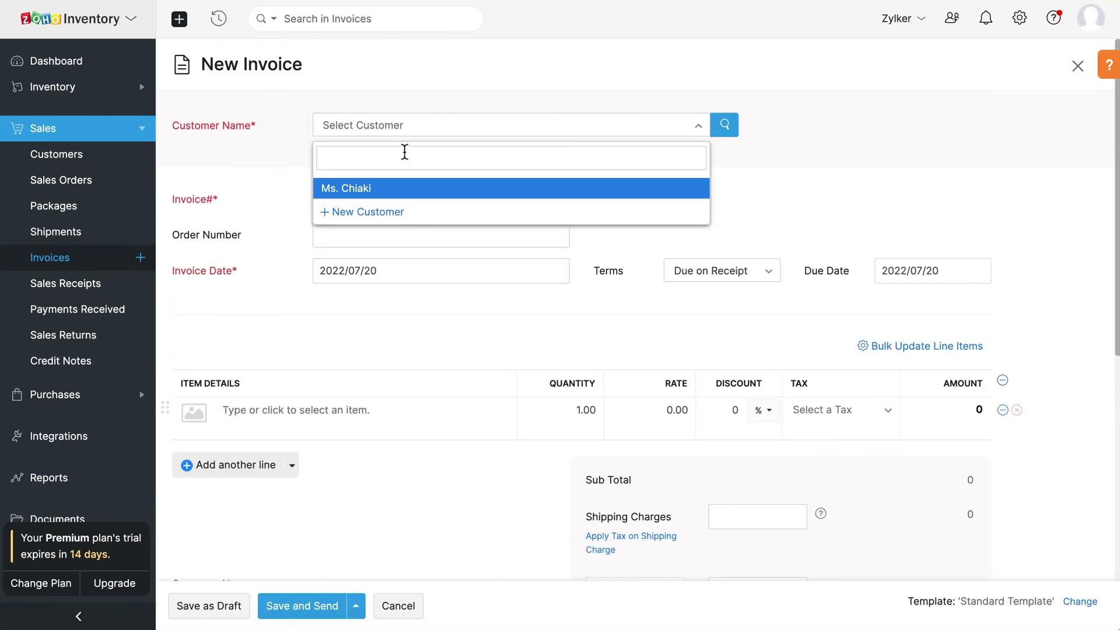
left_click(407, 190)
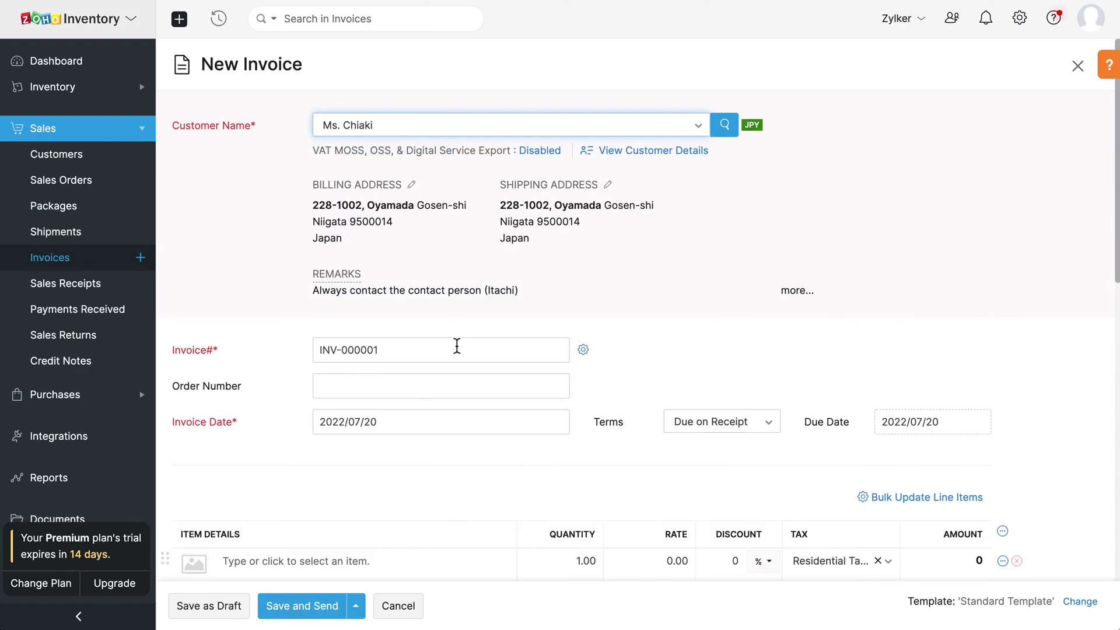
left_click(457, 347)
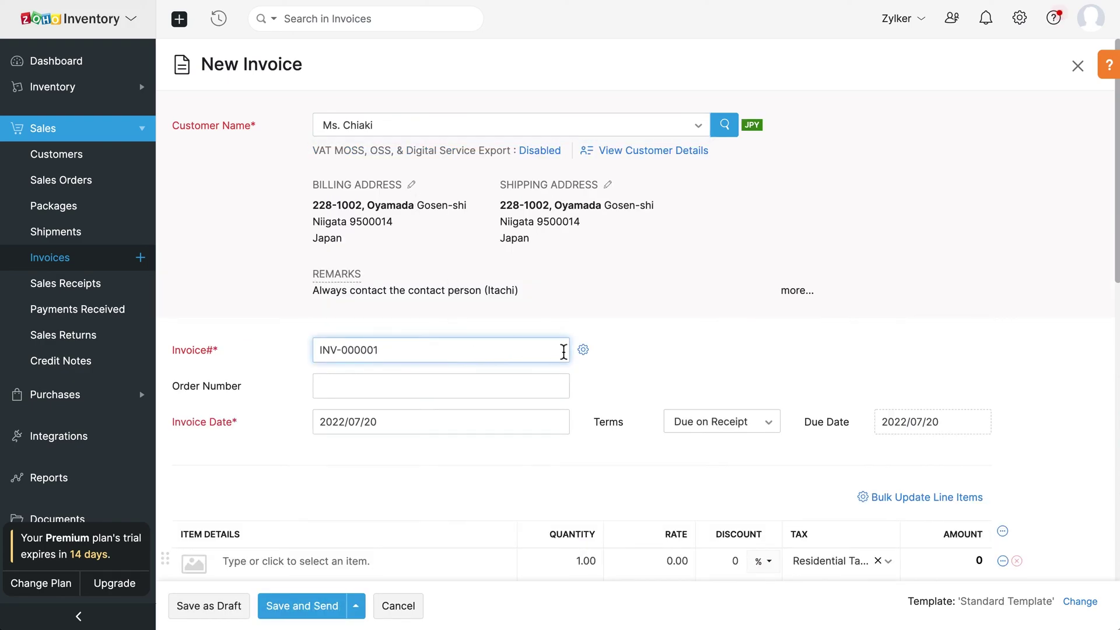
left_click(584, 350)
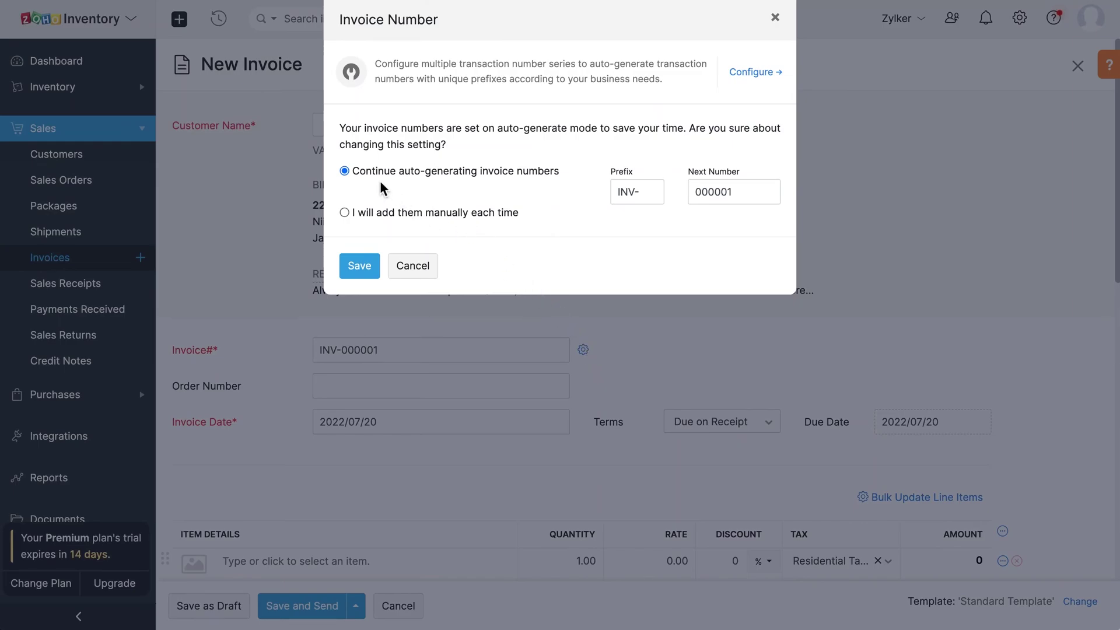
left_click(345, 214)
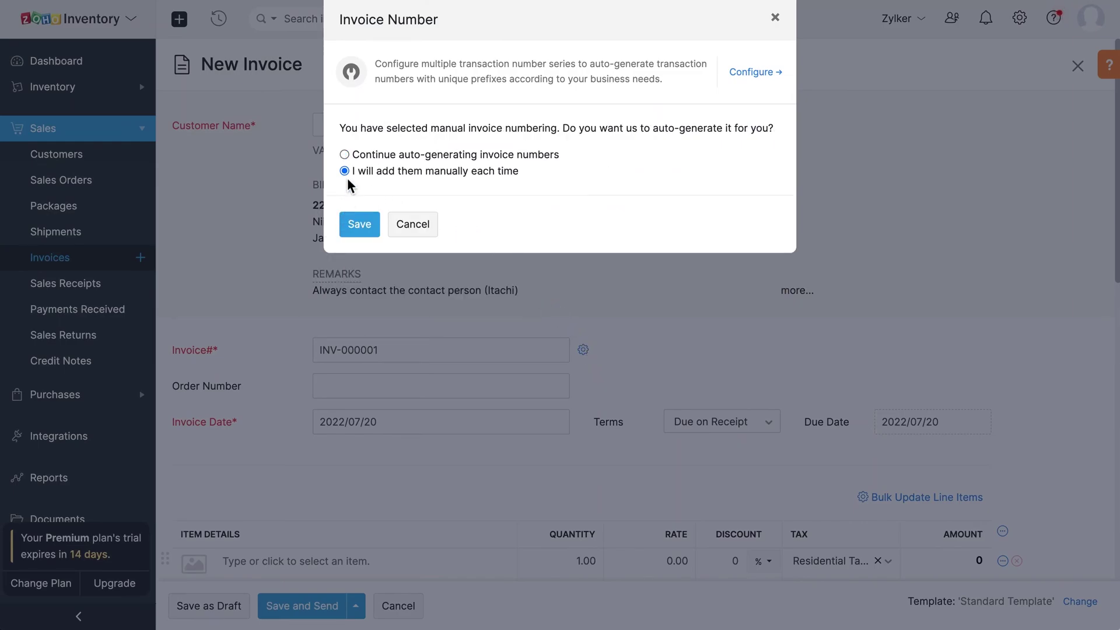
left_click(346, 155)
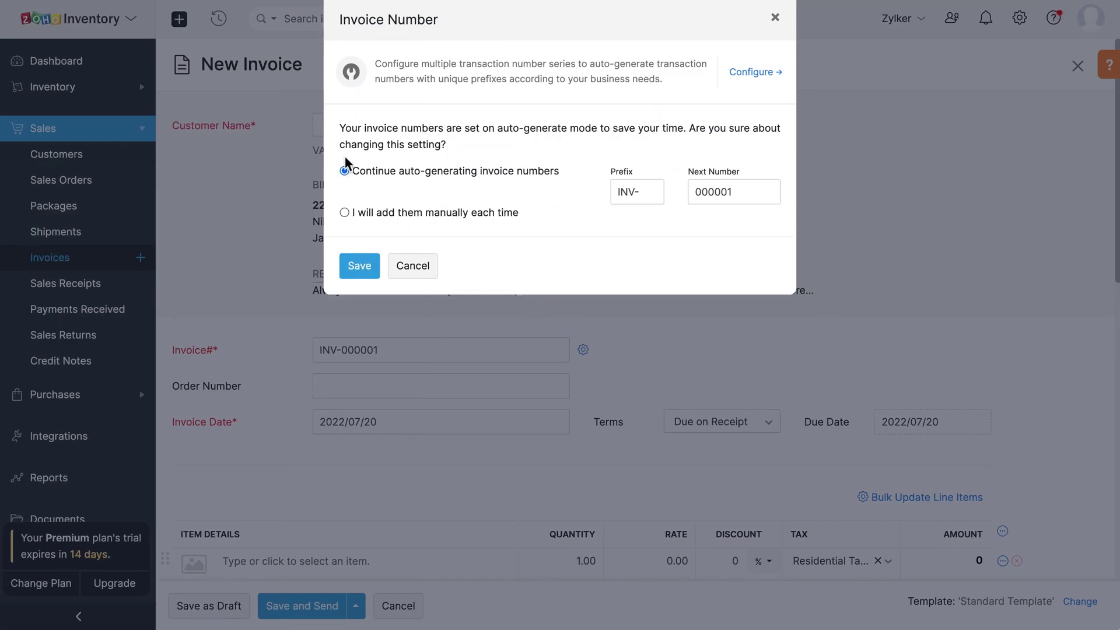
left_click(378, 267)
Step: Confirm invoice date 2022/07/20 and keep the terms as Due on Receipt
left_click(394, 430)
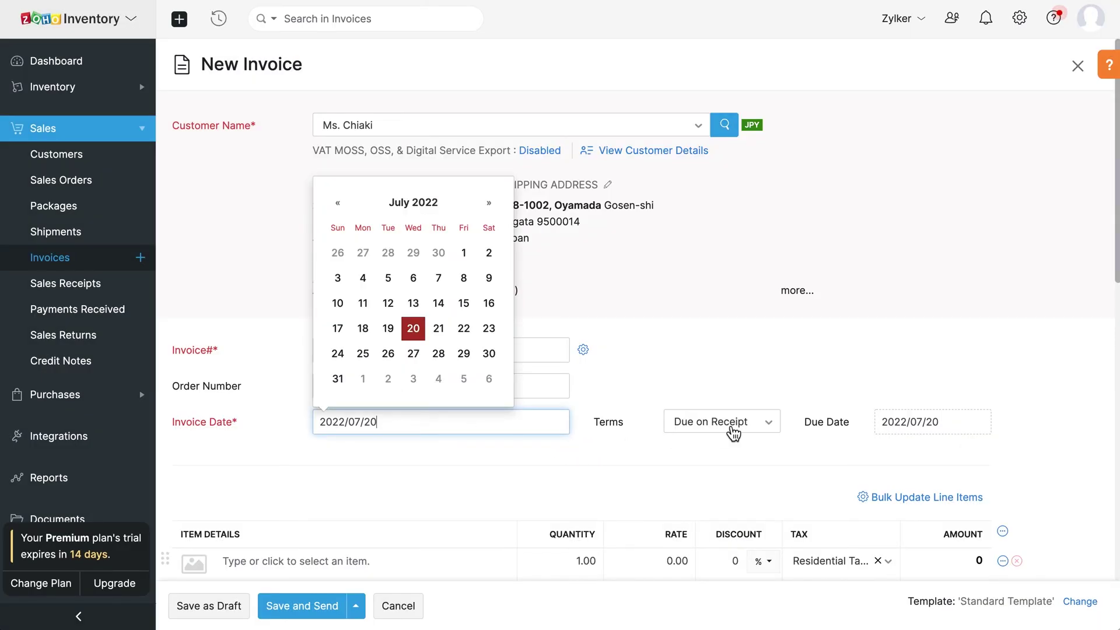
left_click(757, 430)
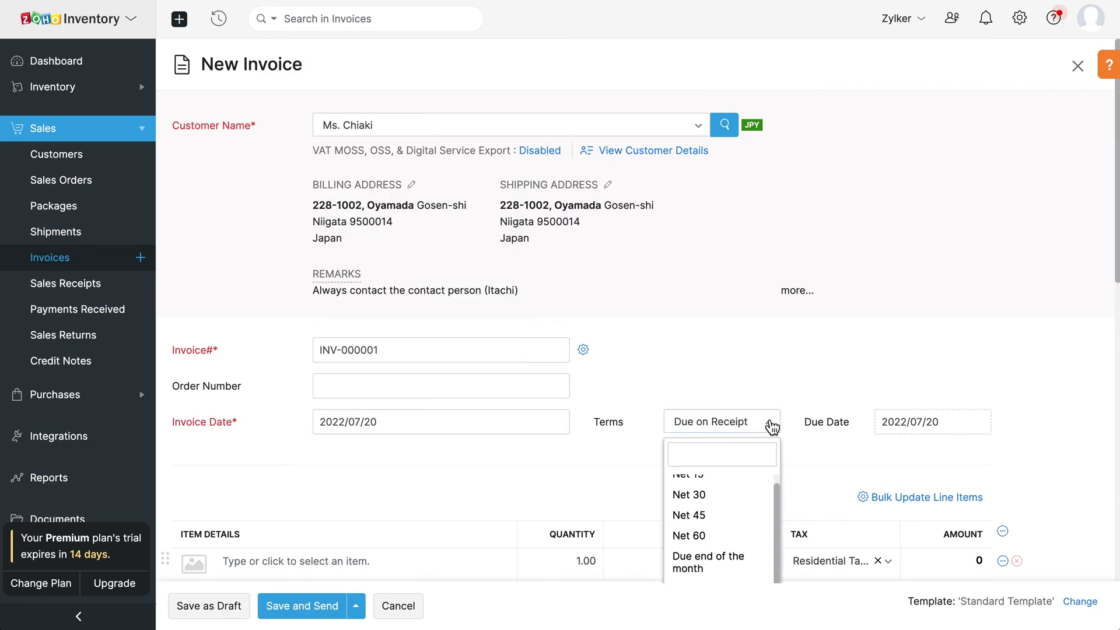
left_click(769, 424)
left_click(914, 426)
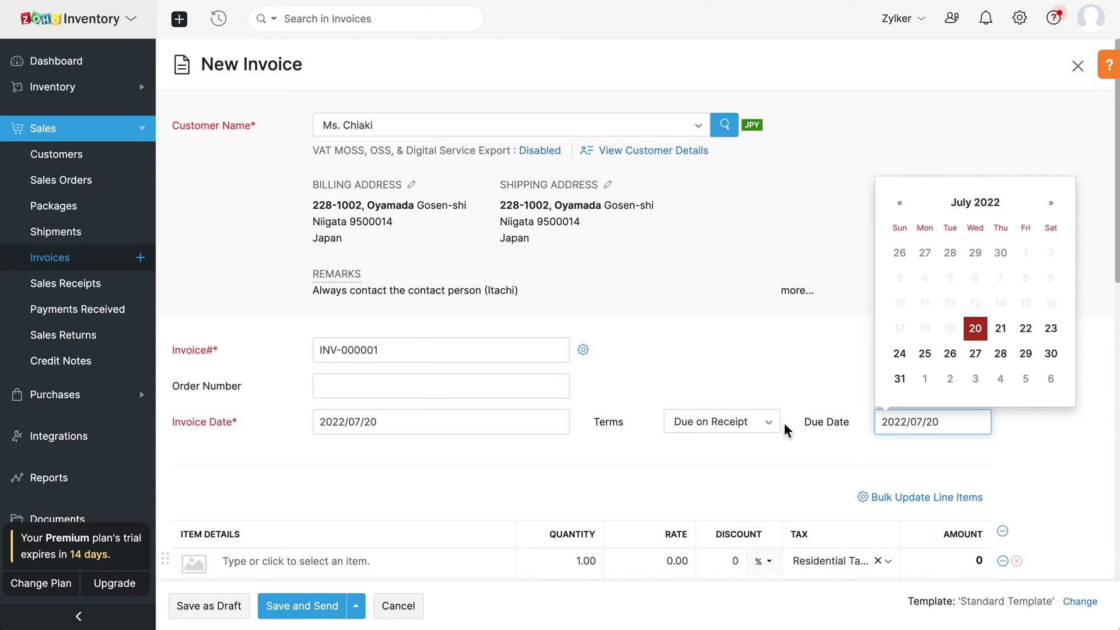
left_click(413, 470)
scroll(412, 471, "down", 1)
scroll(412, 470, "down", 3)
Step: Add the iPhone X as a line item with Residential Tax [10%]
left_click(357, 298)
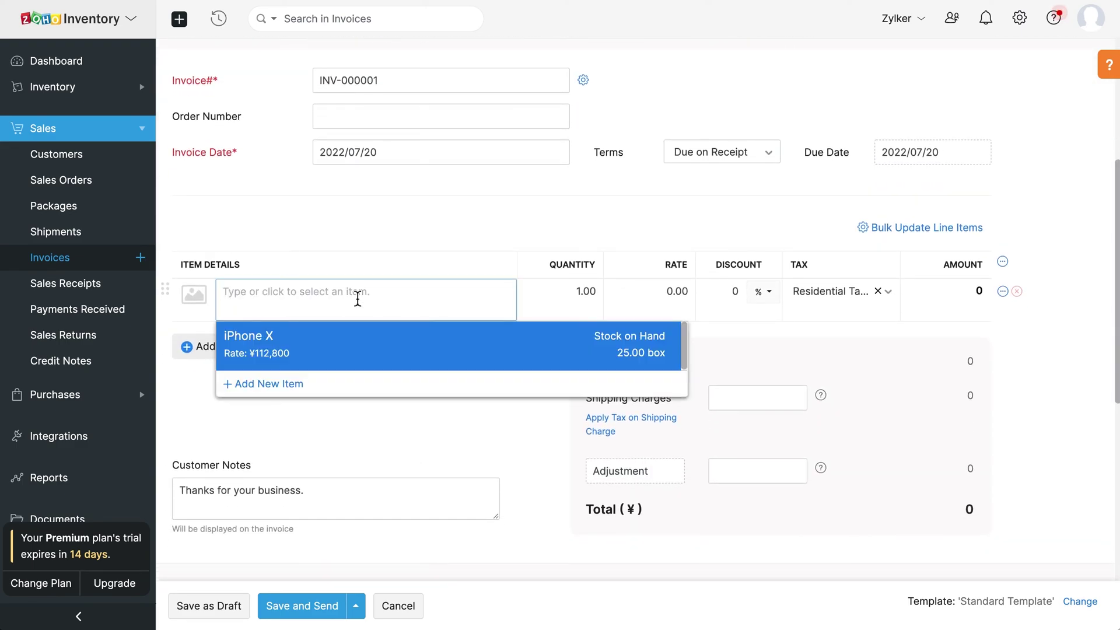
left_click(425, 345)
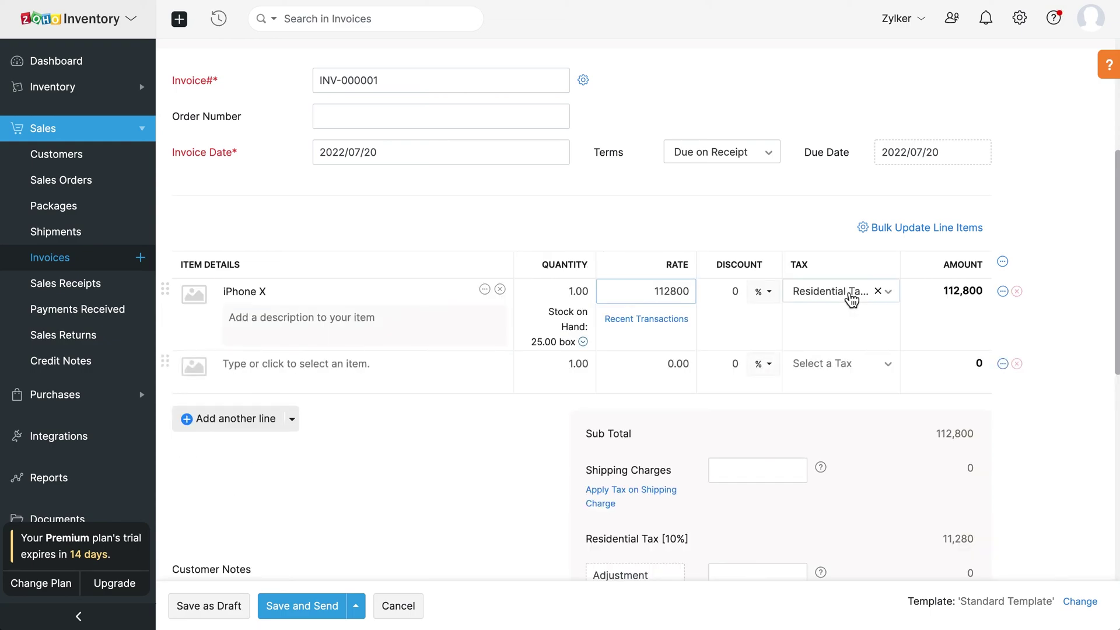
left_click(852, 296)
left_click(899, 403)
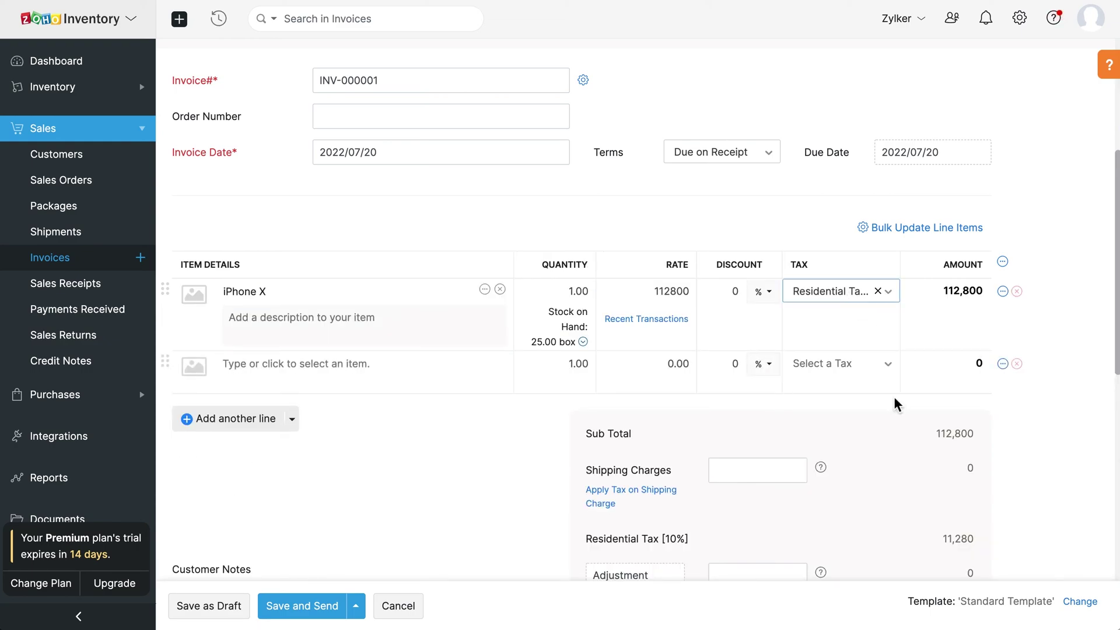
scroll(896, 402, "down", 5)
scroll(896, 402, "down", 1)
Step: Add terms 'Terms and conditions applied' and reuse them for all future invoices
left_click(416, 268)
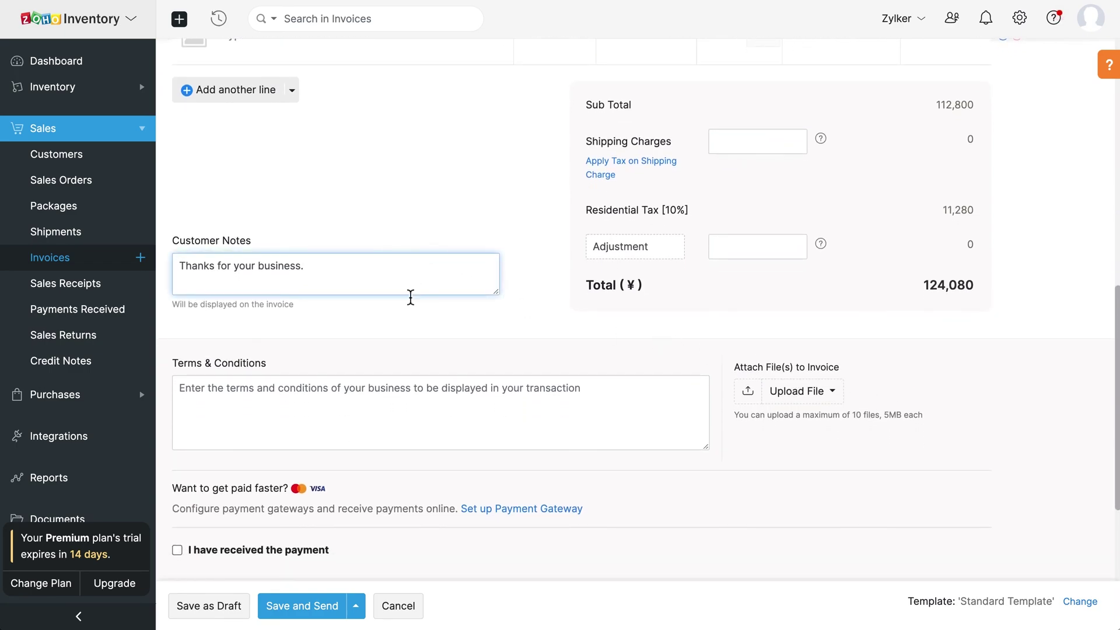
left_click(333, 402)
type("Terms and conditions applied")
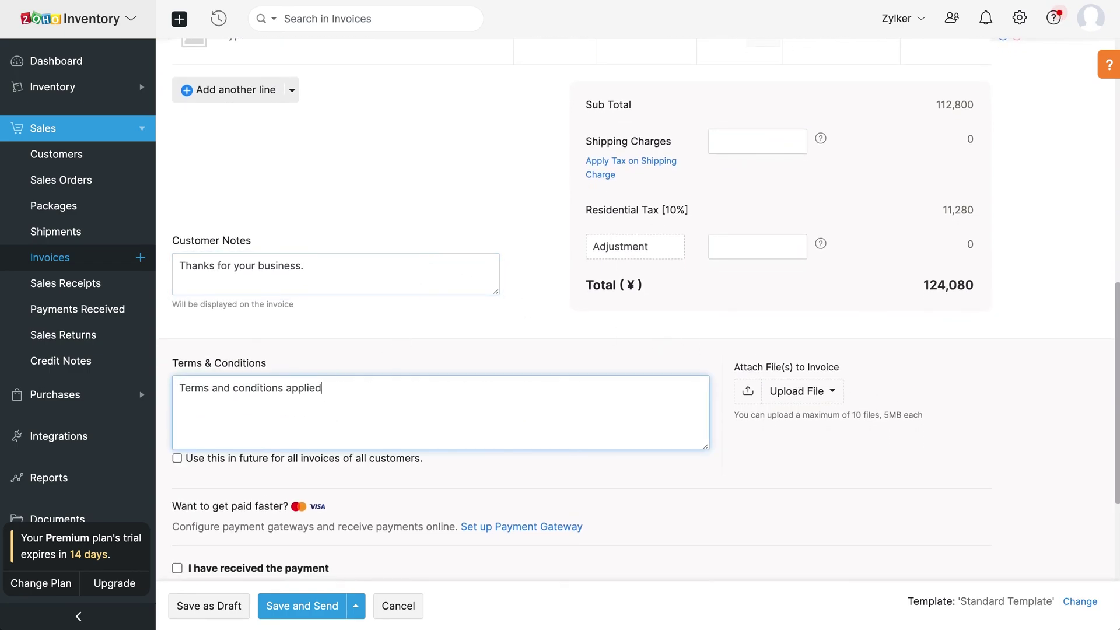
left_click(177, 458)
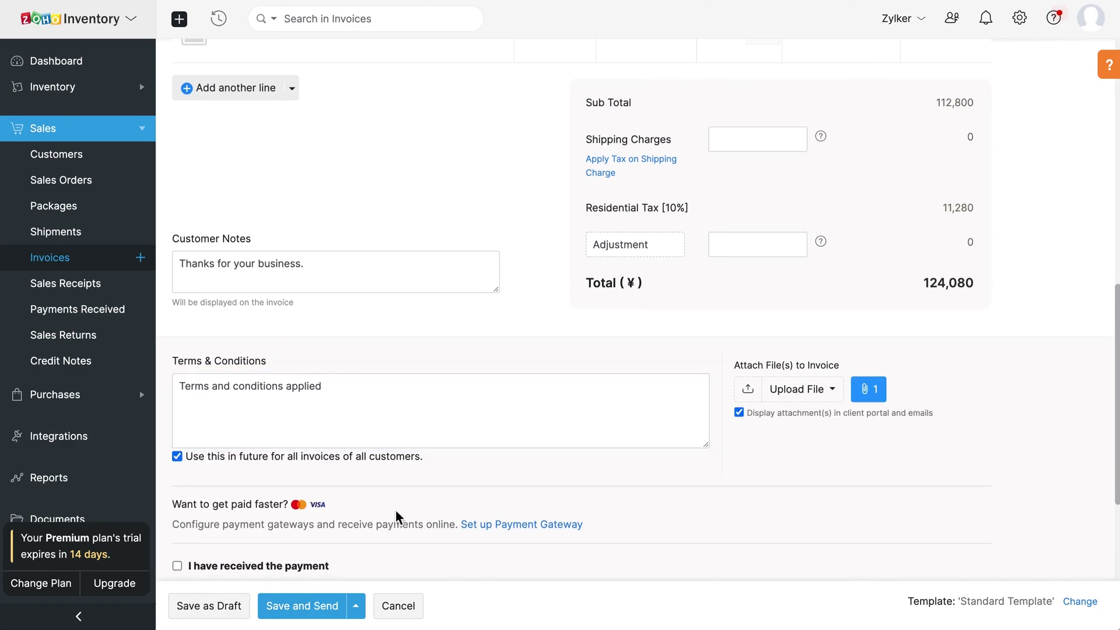
Step: Make the customer's contact the email recipient and save and send the invoice
scroll(395, 509, "down", 3)
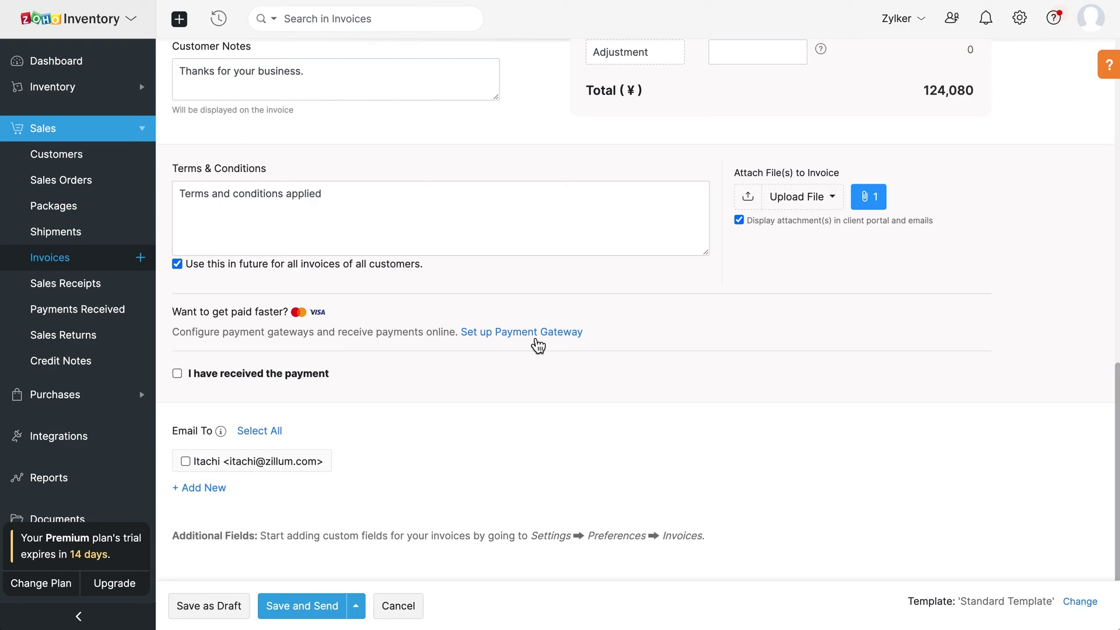
left_click(185, 461)
left_click(287, 612)
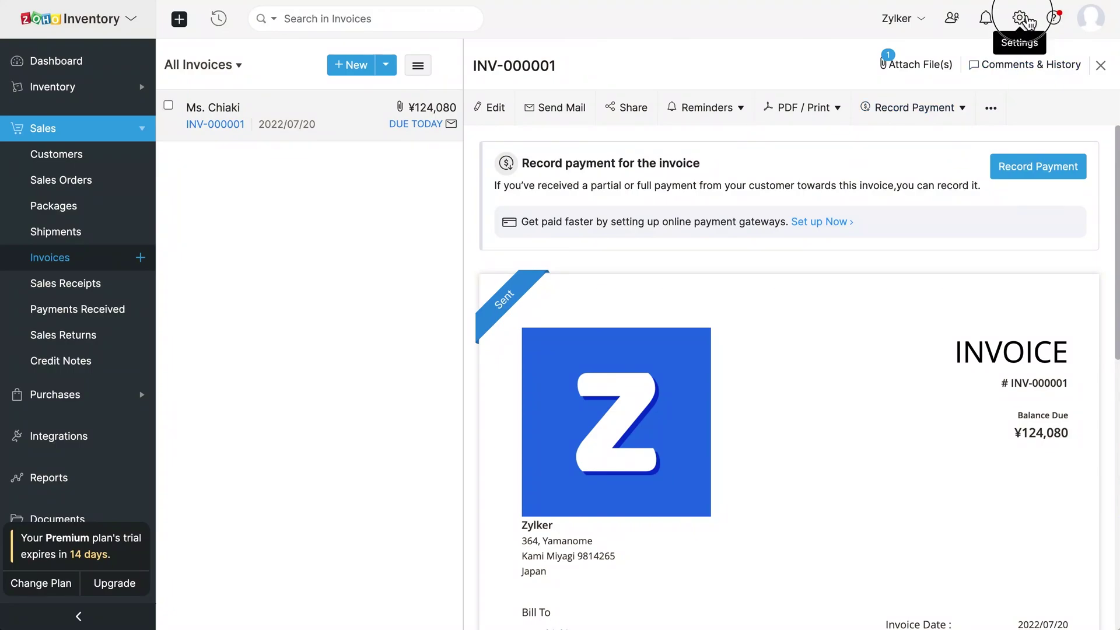
Step: From Settings, open Reminders and start a new automated reminder
left_click(1027, 21)
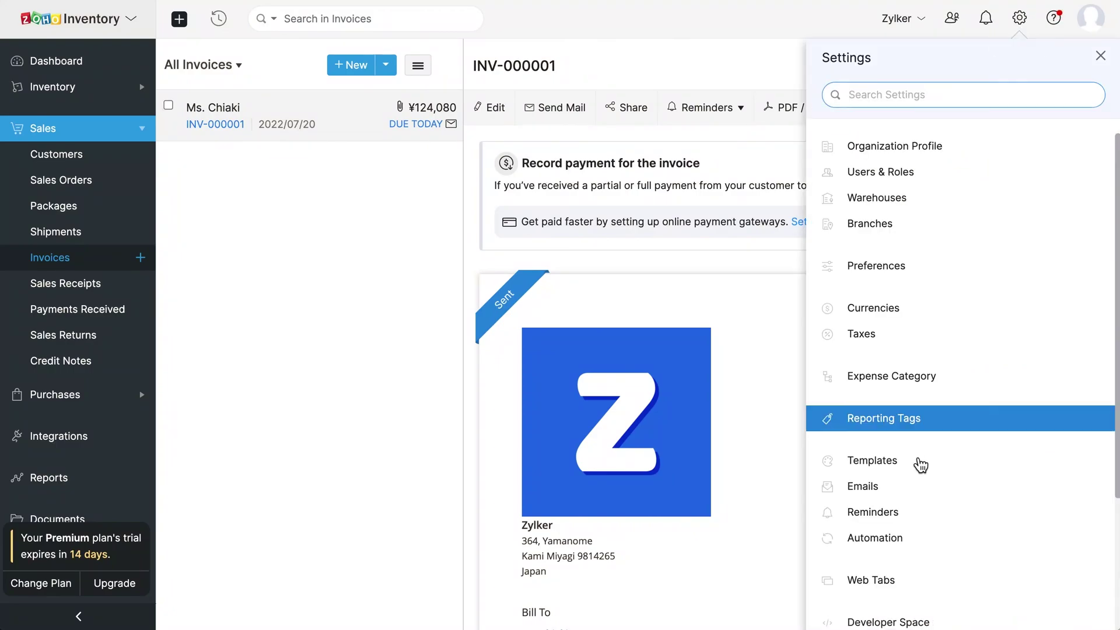
left_click(916, 516)
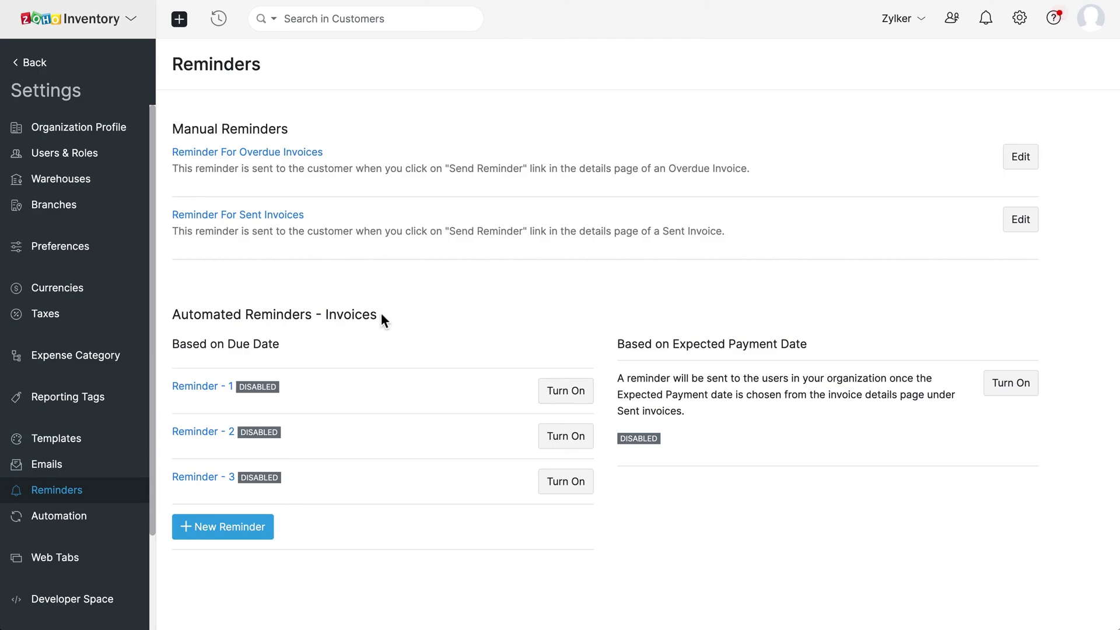
left_click(246, 538)
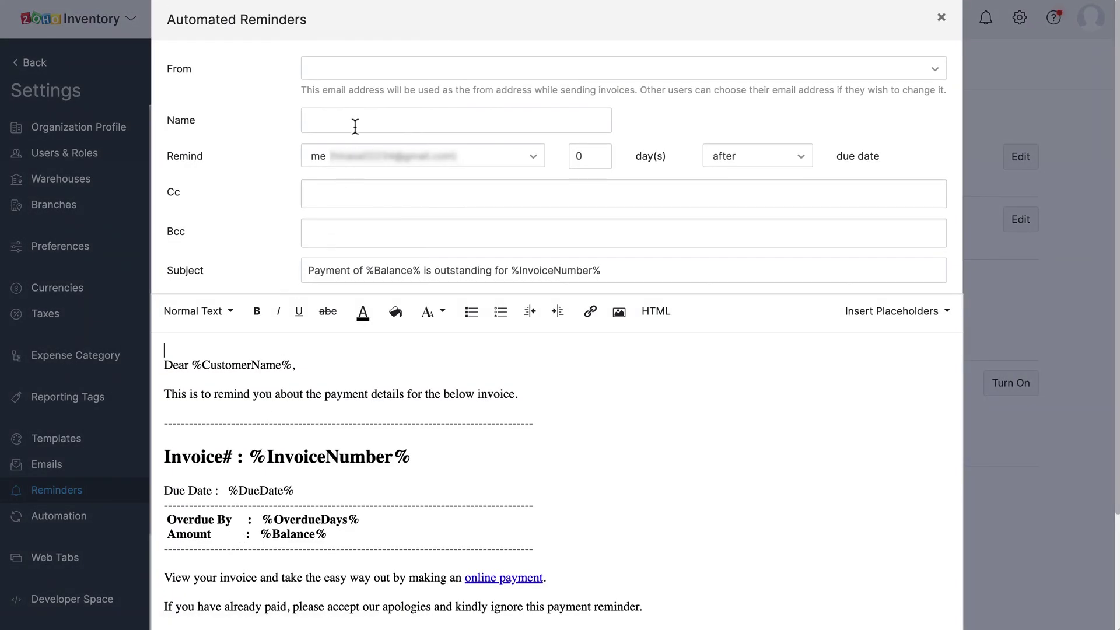
Step: Set the account's sender address, name it 'Reminder - 2 days before', and remind customer with copy to me
left_click(382, 83)
left_click(414, 135)
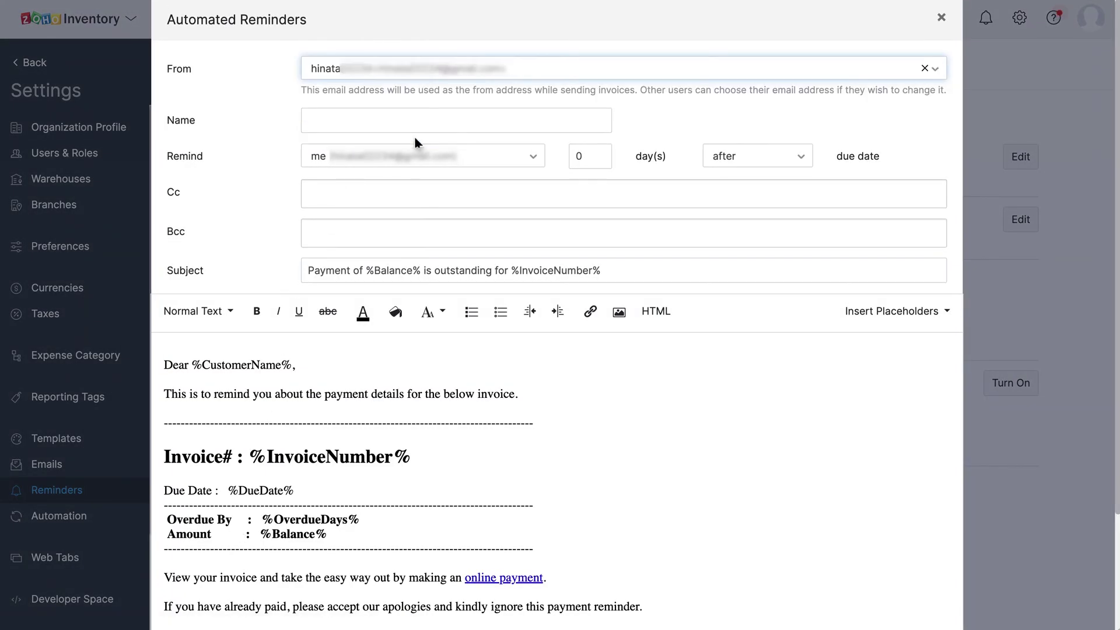
left_click(374, 123)
type("Reminder - 2 days before")
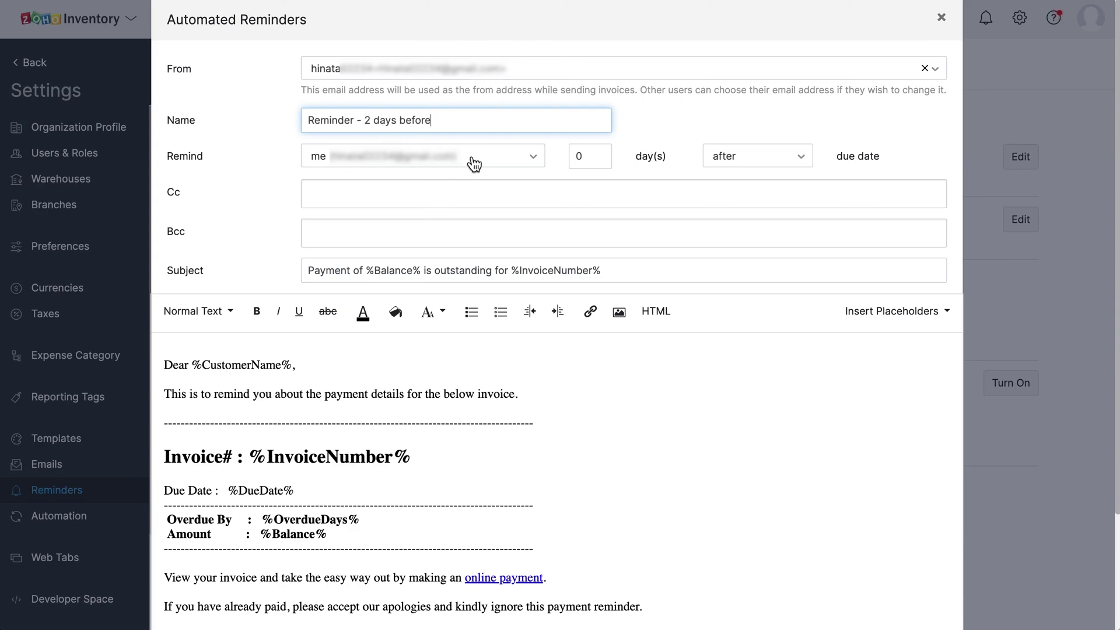
left_click(482, 163)
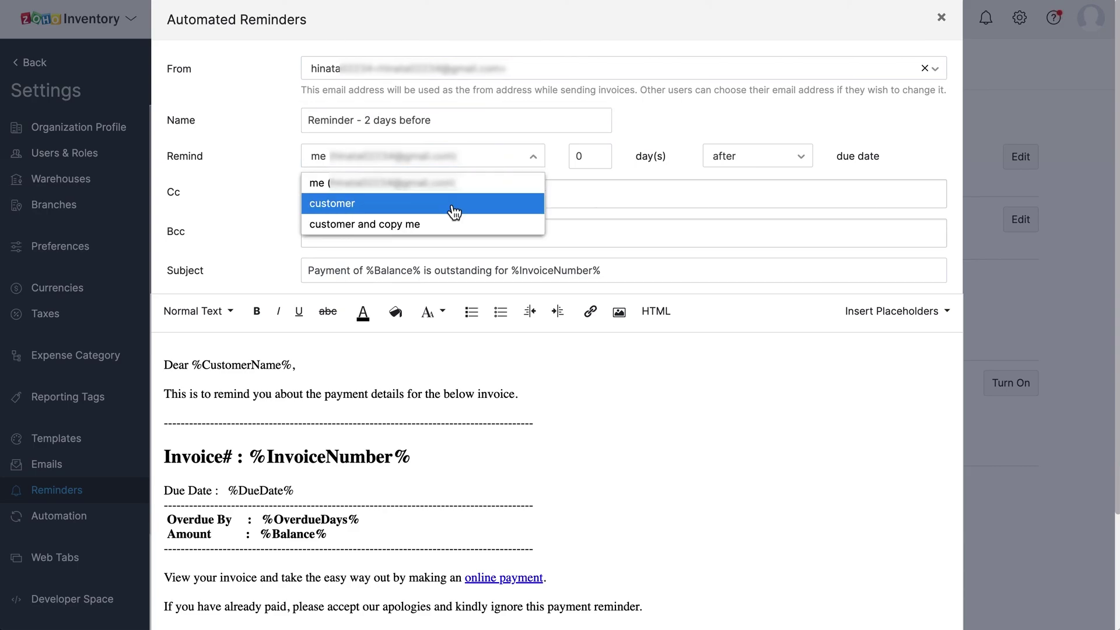
left_click(455, 224)
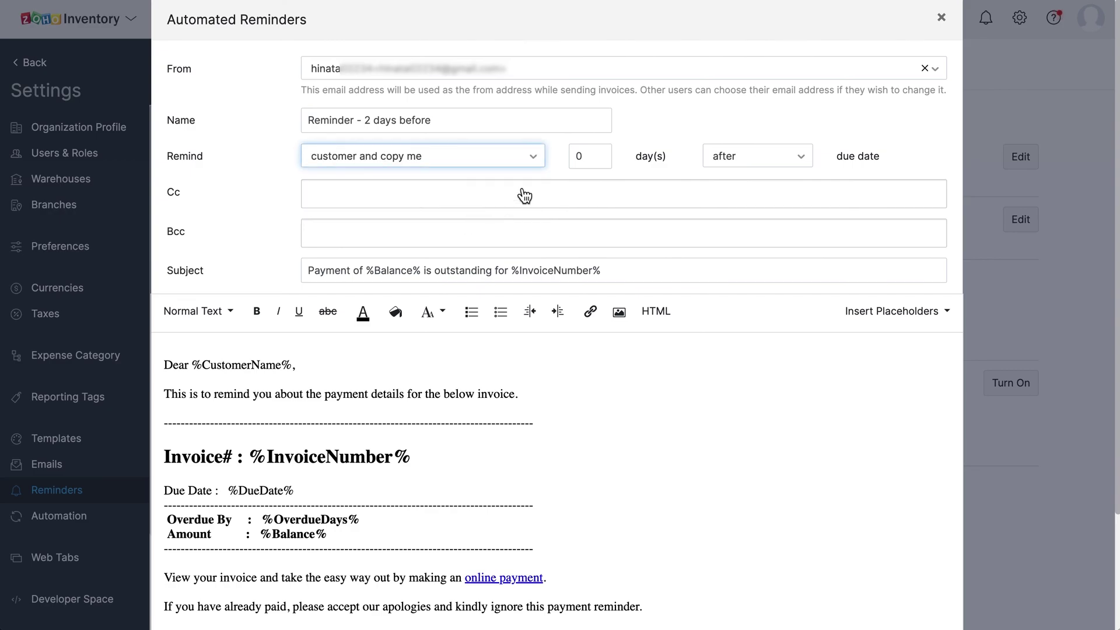
Step: Schedule the reminder 2 days before the due date, review its email, and save it
double_click(604, 156)
type("2")
left_click(770, 157)
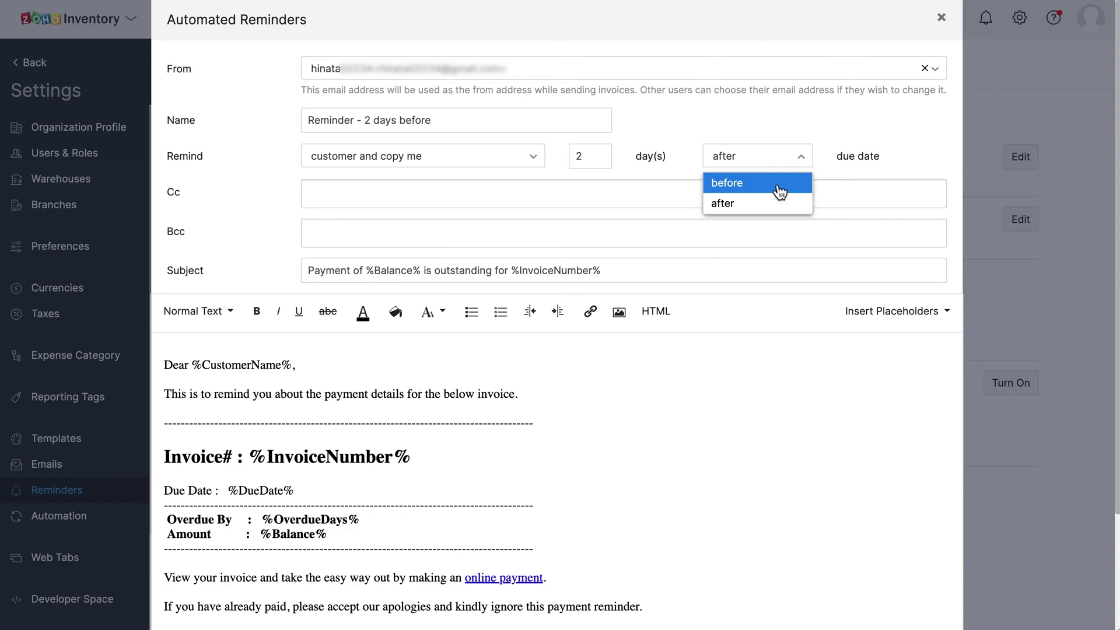
left_click(775, 185)
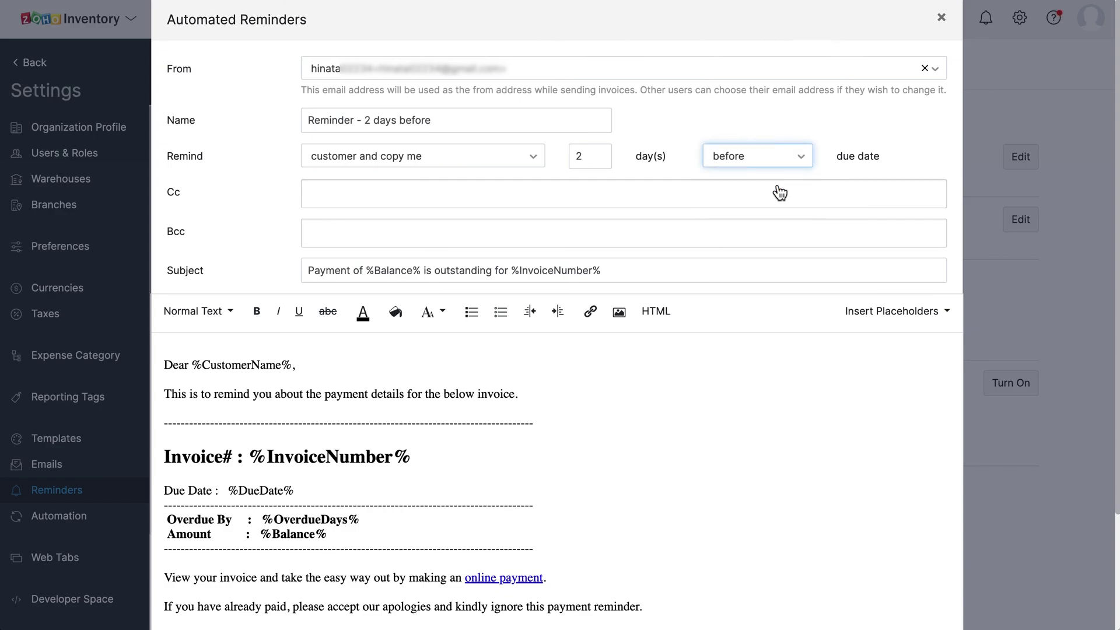
left_click(599, 275)
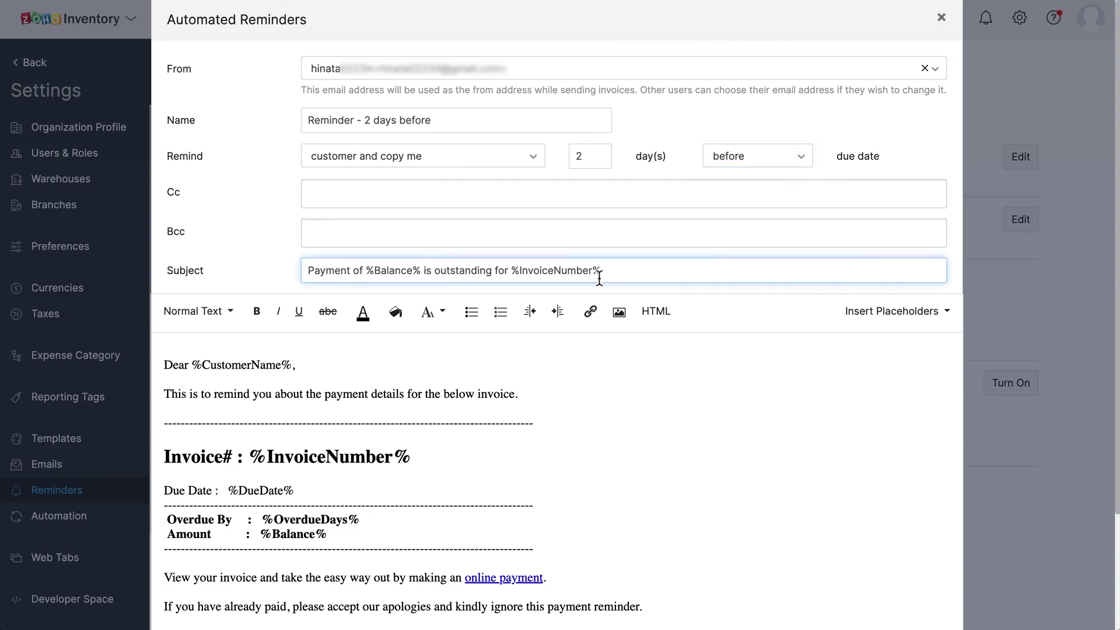
left_click(424, 452)
scroll(423, 453, "down", 1)
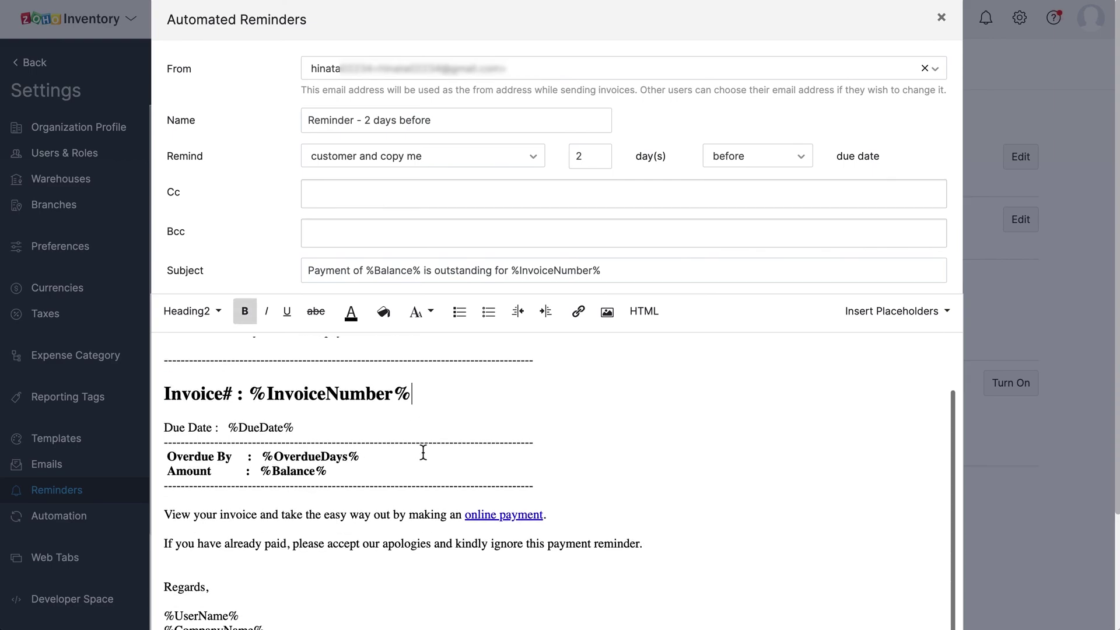
scroll(423, 453, "down", 2)
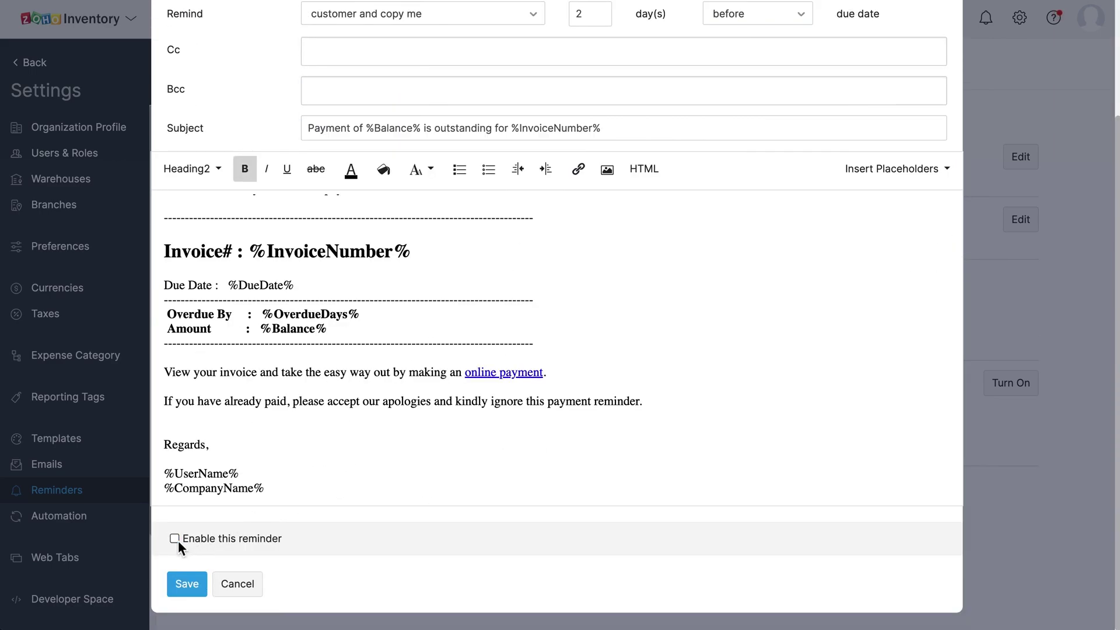
left_click(192, 586)
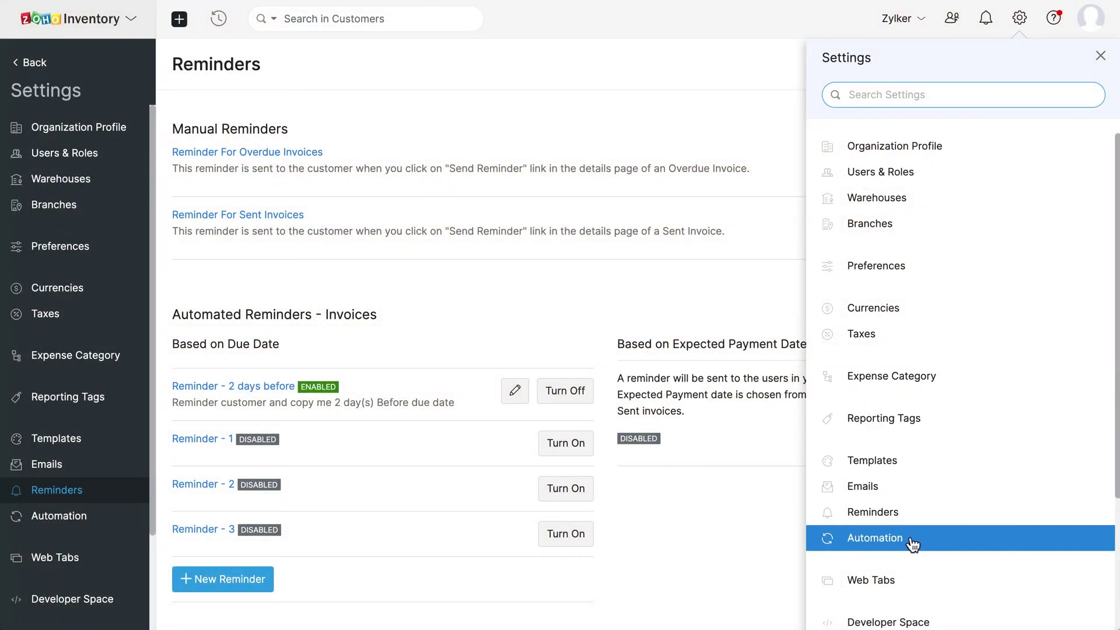
left_click(910, 542)
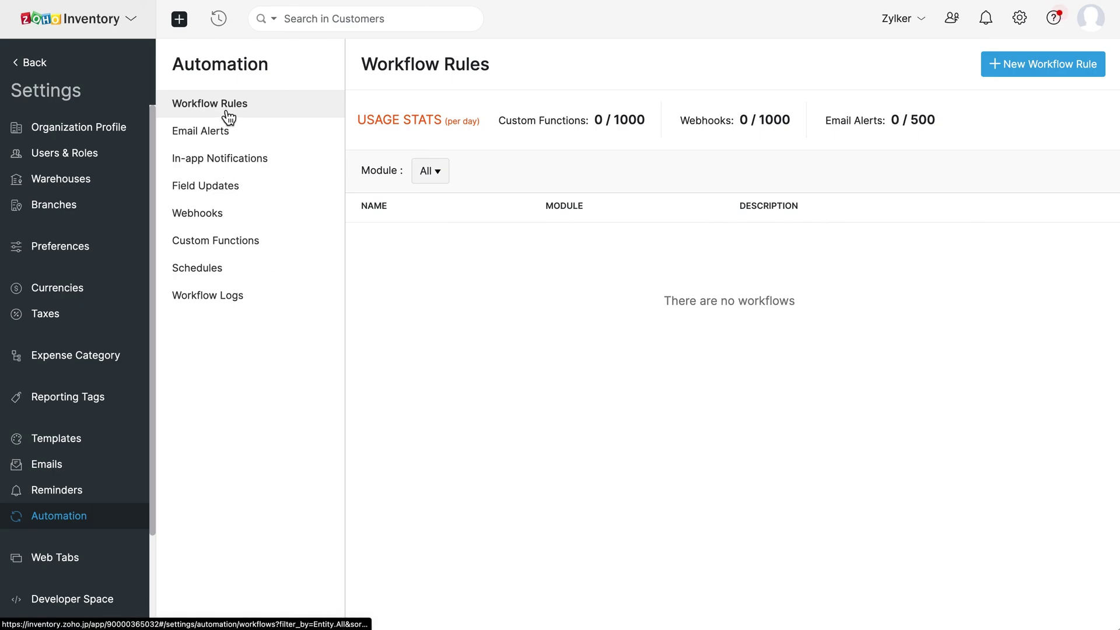
left_click(249, 139)
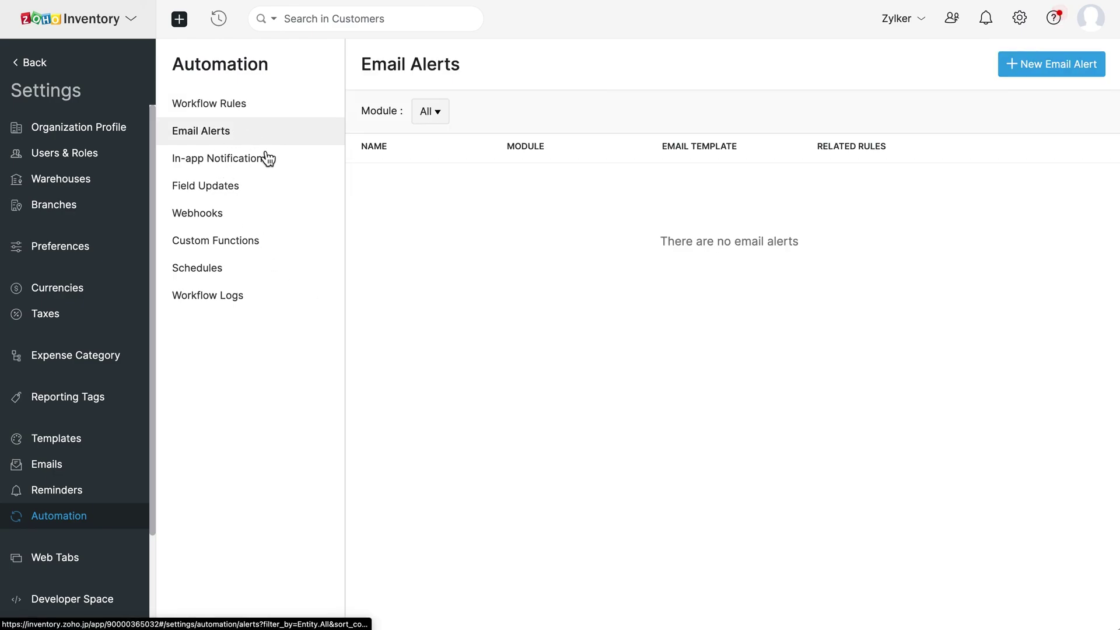
left_click(272, 164)
left_click(257, 187)
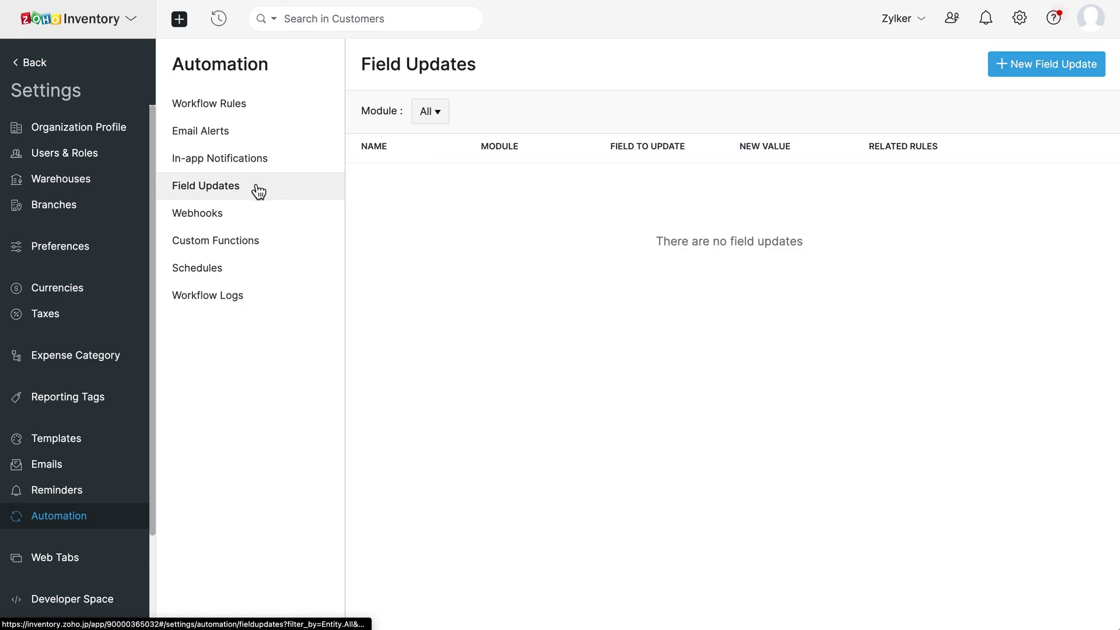
left_click(251, 208)
left_click(266, 244)
left_click(248, 270)
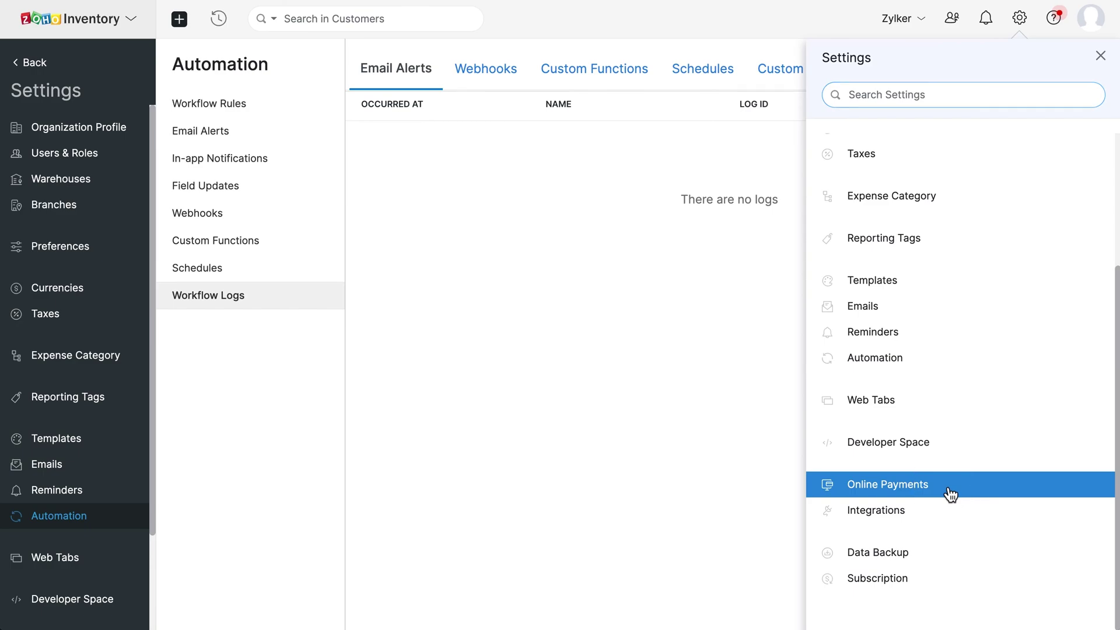
Step: Open the Online Payments settings and scroll through the gateway cards
left_click(948, 493)
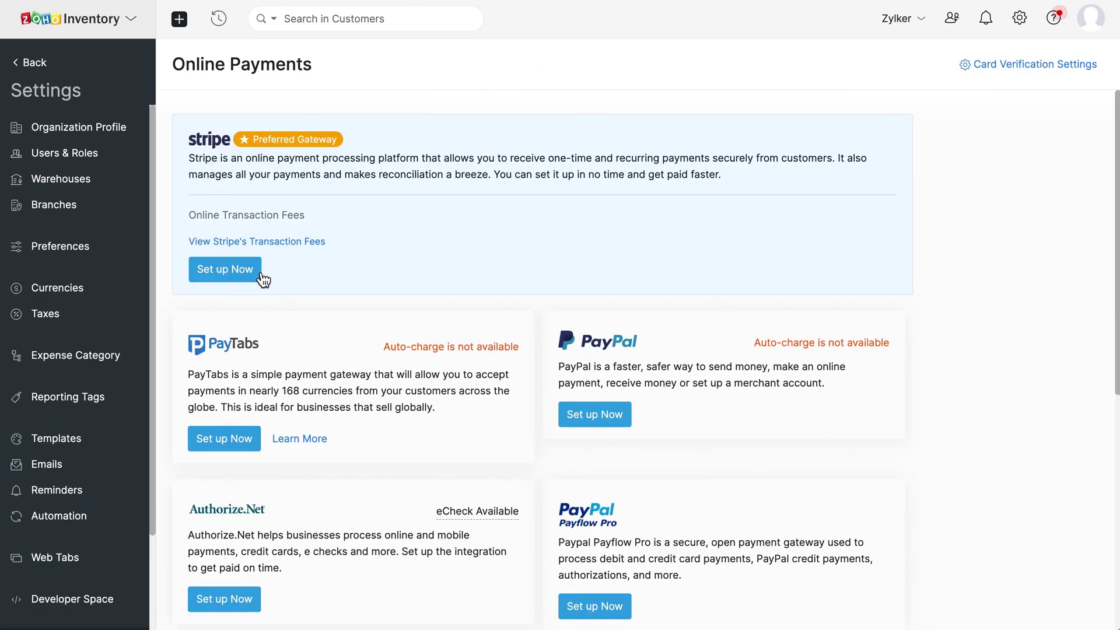
scroll(599, 420, "down", 5)
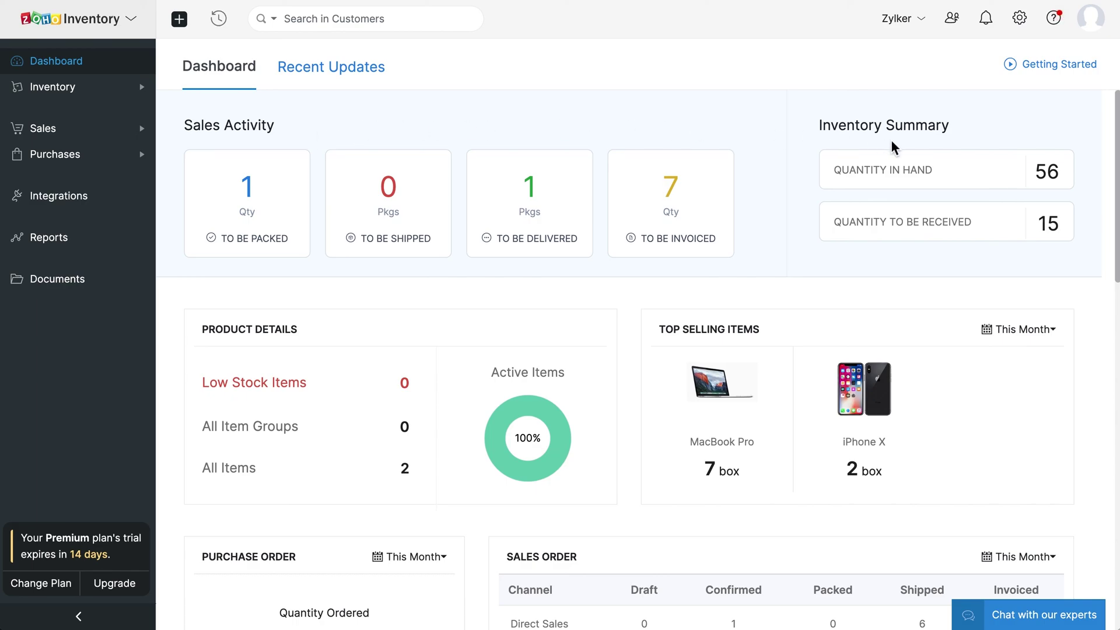
Step: Scroll through the dashboard figures and Sales Order Summary chart, then show Recent Updates
scroll(892, 146, "down", 2)
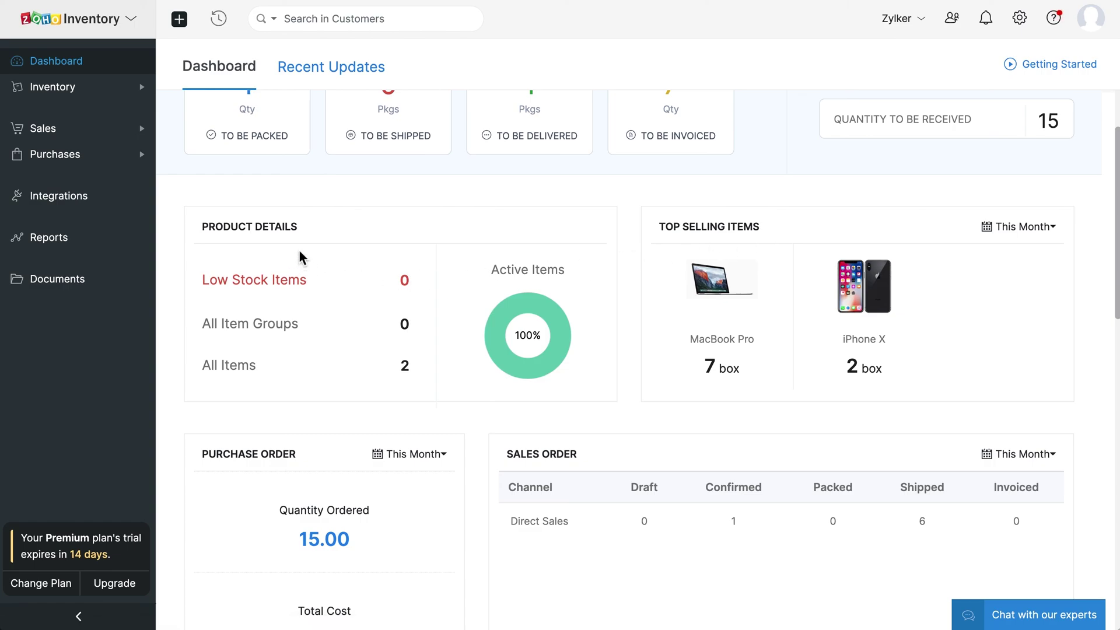
scroll(299, 255, "down", 8)
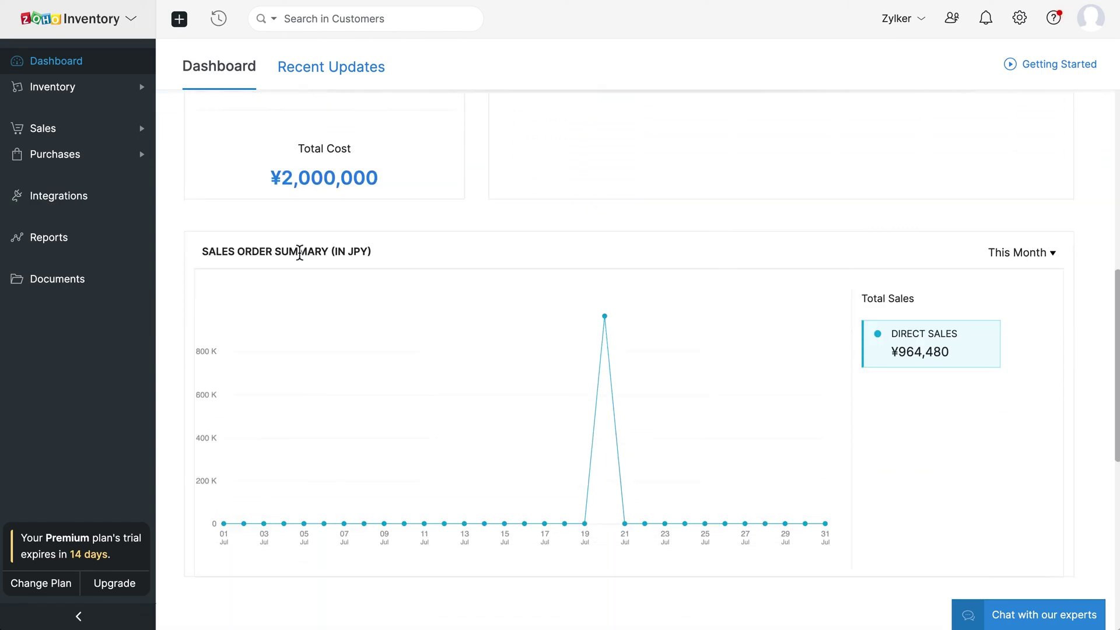
mouse_move(609, 295)
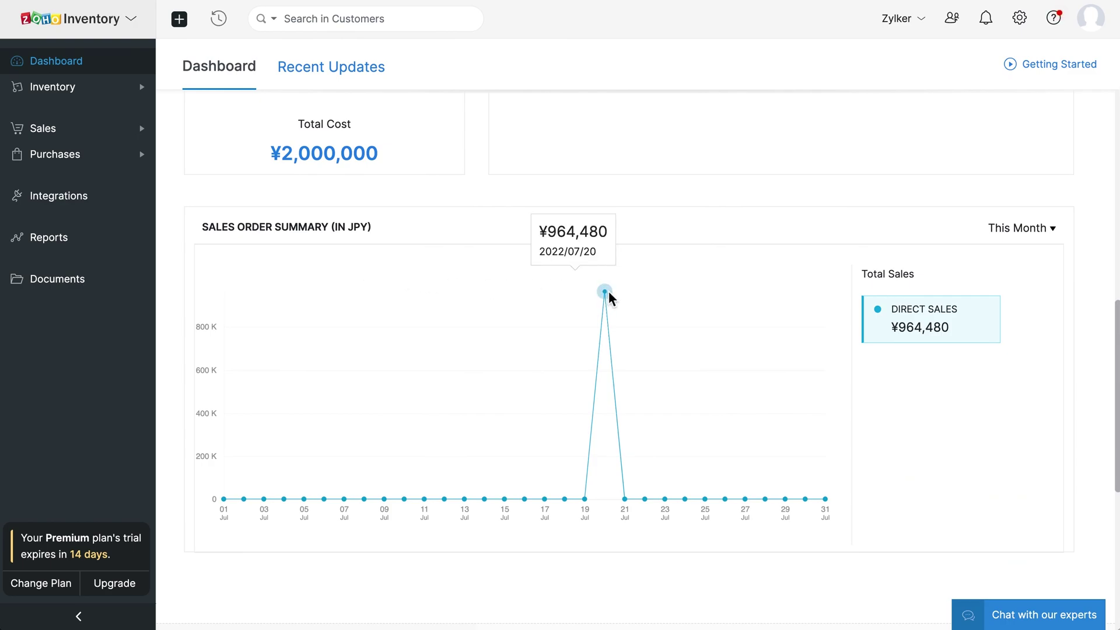
scroll(609, 298, "up", 3)
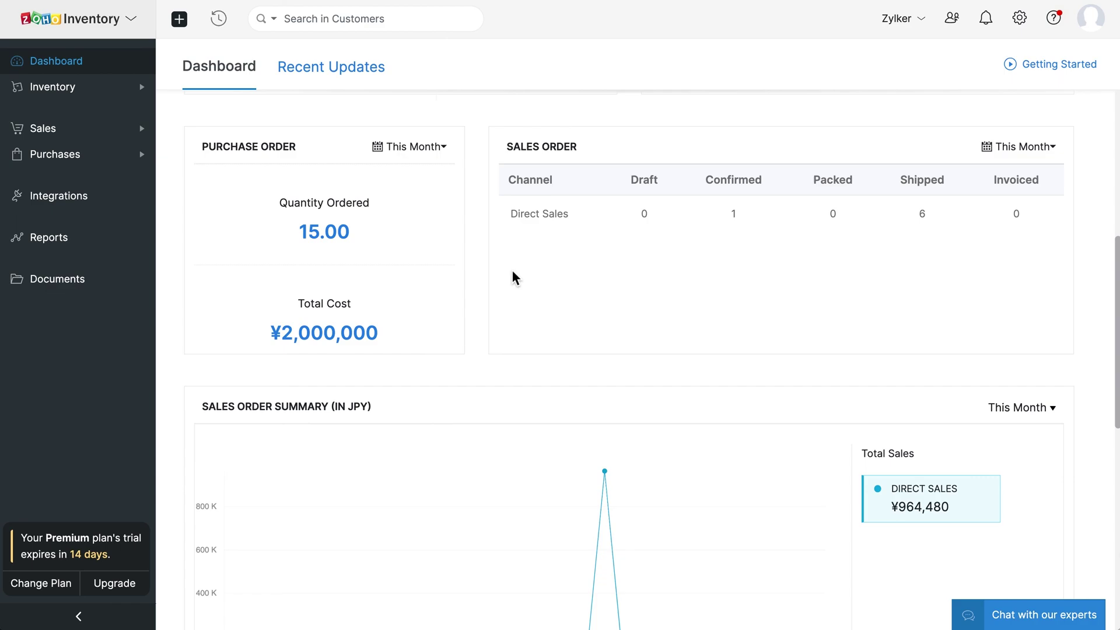
left_click(344, 81)
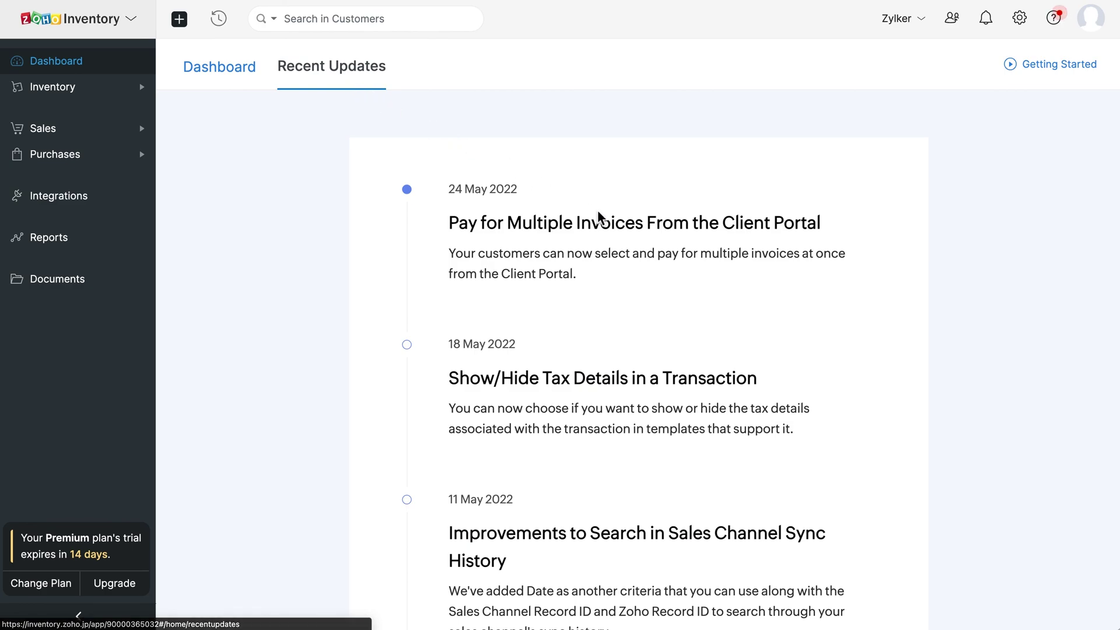
Step: Scroll the Recent Updates feed, then open the account panel listing organizations Zillum and Zylker
scroll(609, 223, "down", 5)
scroll(612, 222, "up", 5)
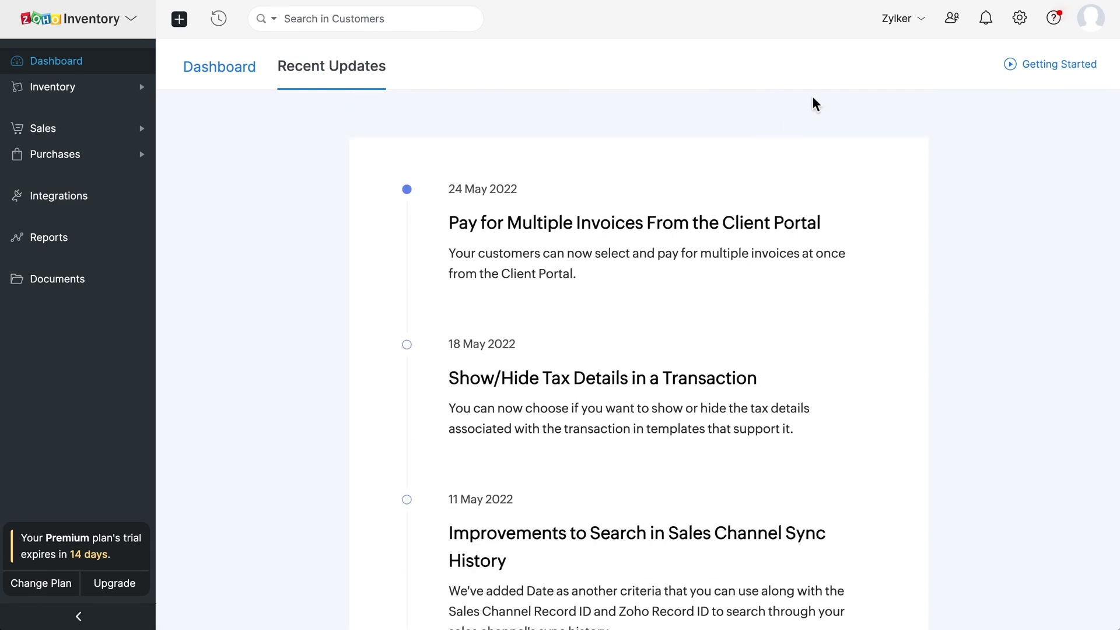
left_click(909, 25)
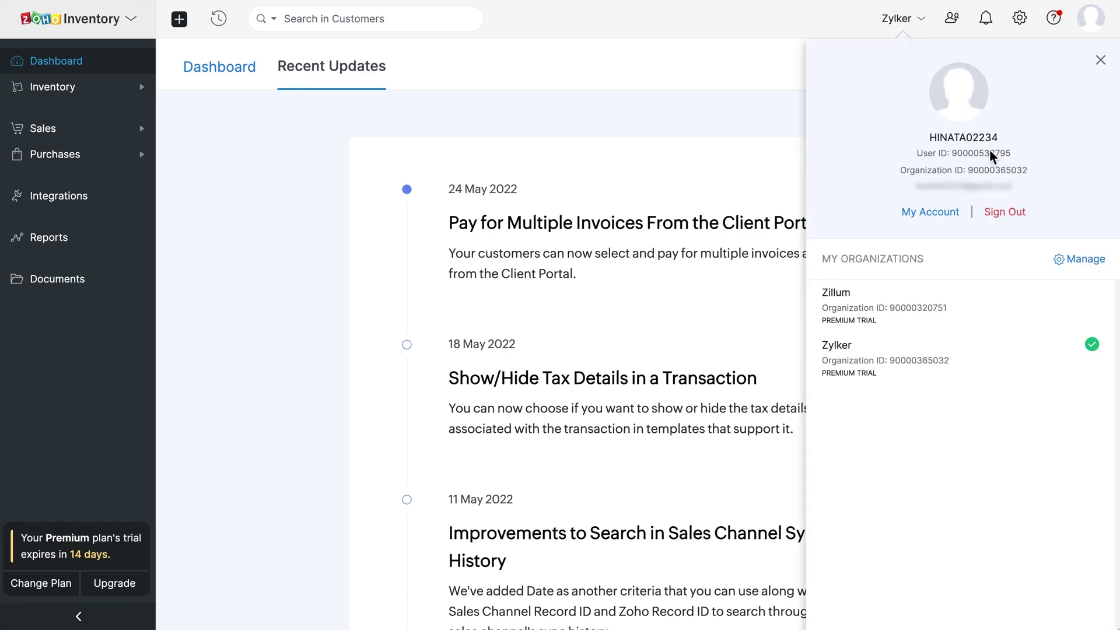